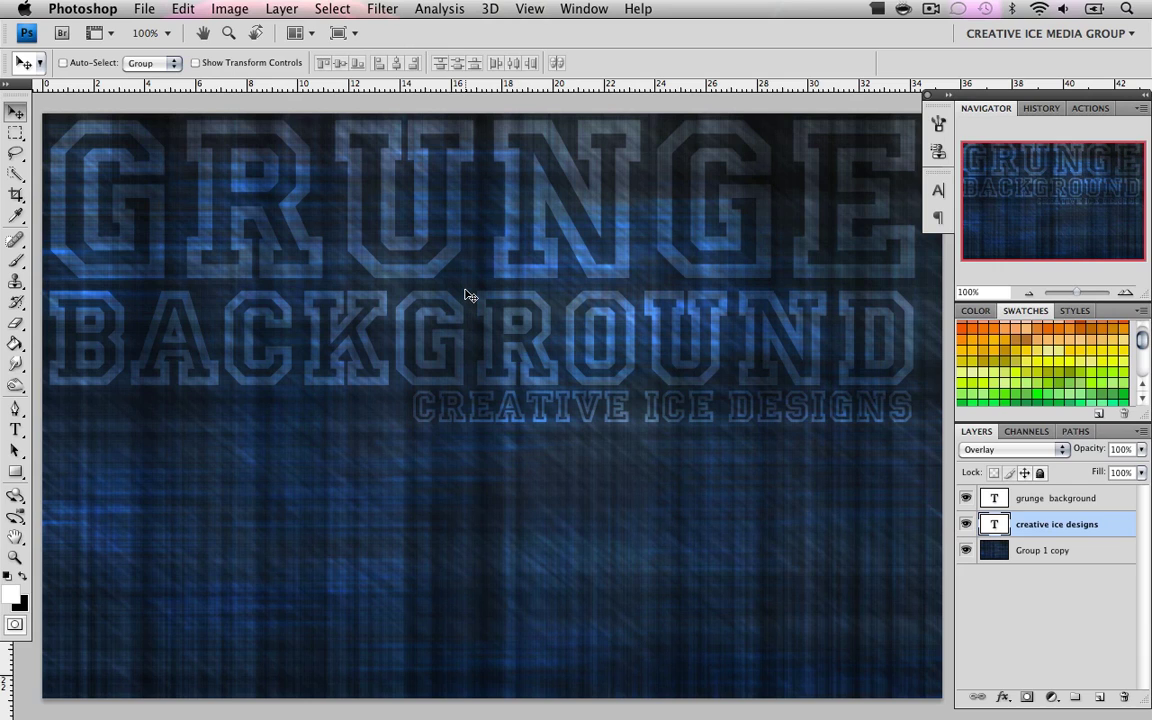
Step: Set up a new custom document of 1280 × 720 pixels at 72 pixels/inch
click(166, 8)
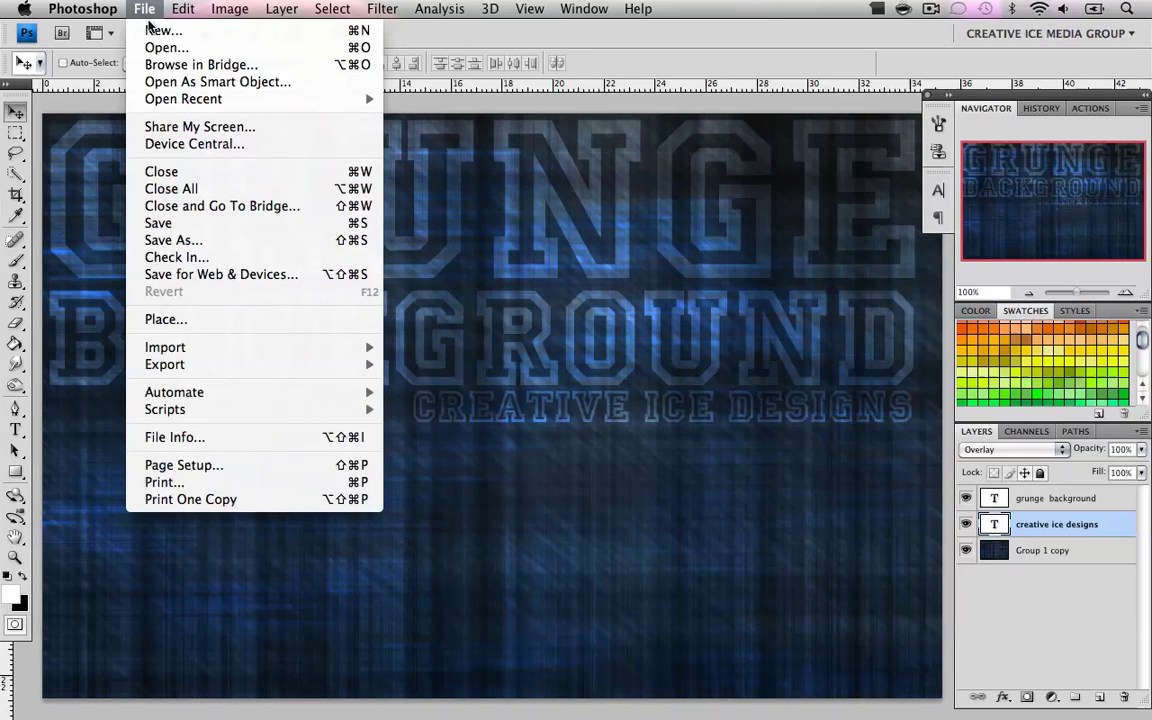
click(150, 31)
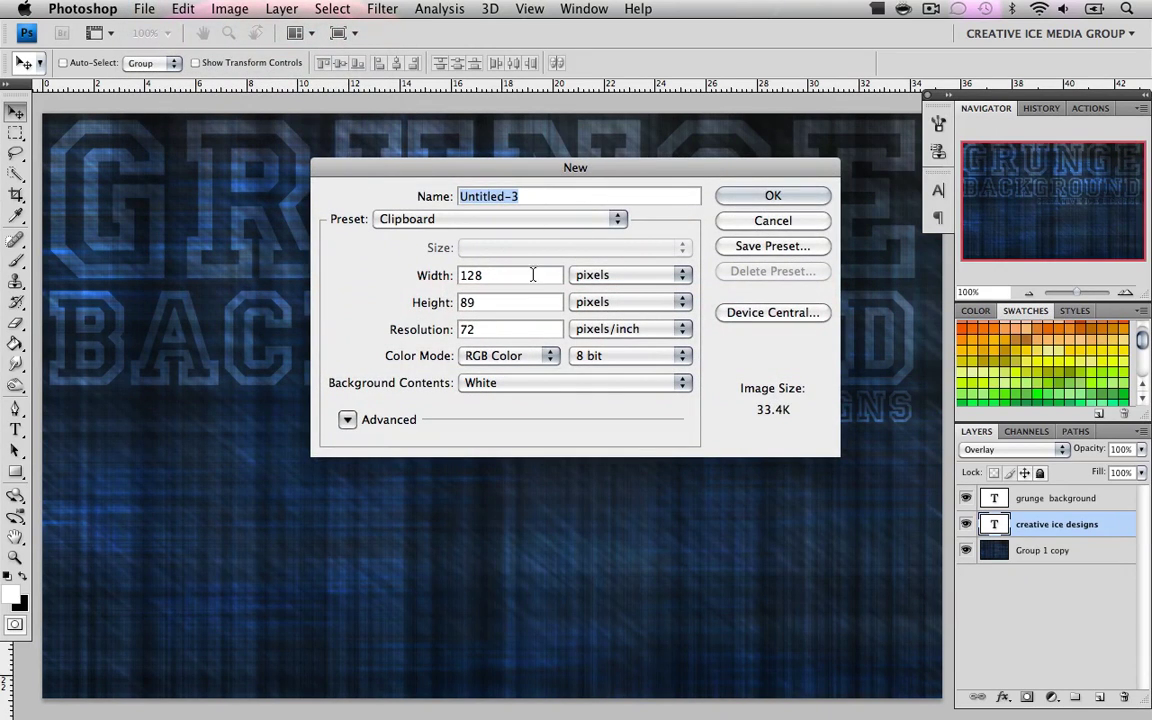
key(Tab)
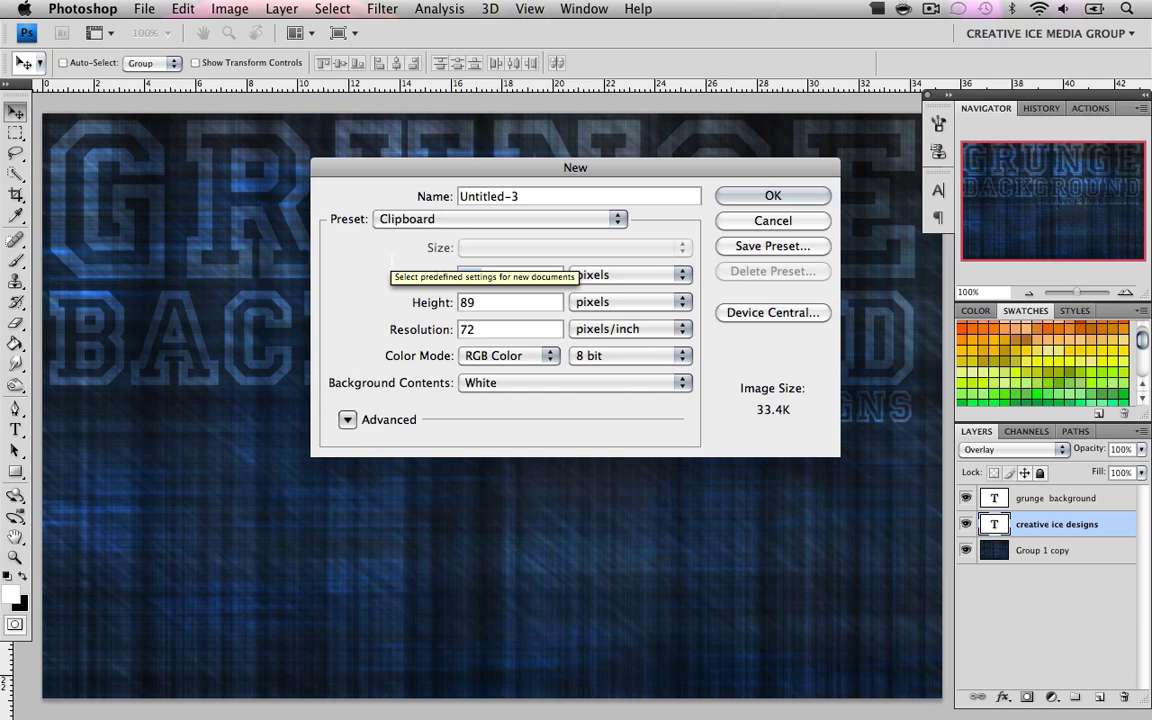
click(418, 221)
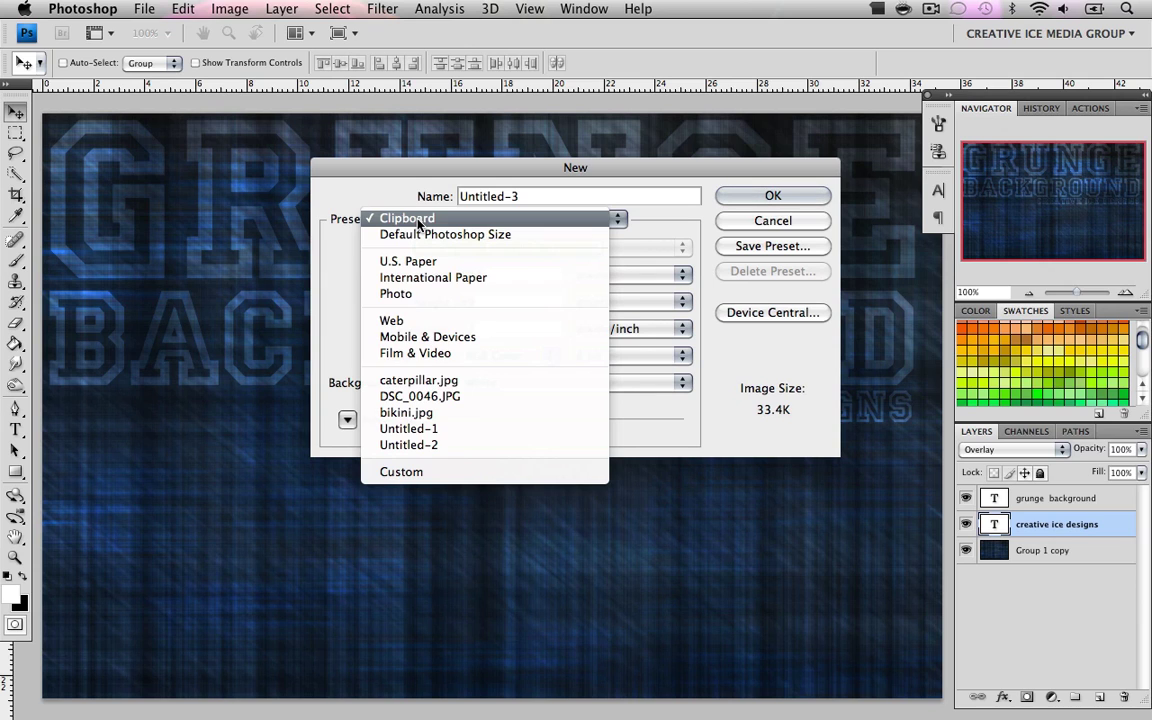
click(416, 471)
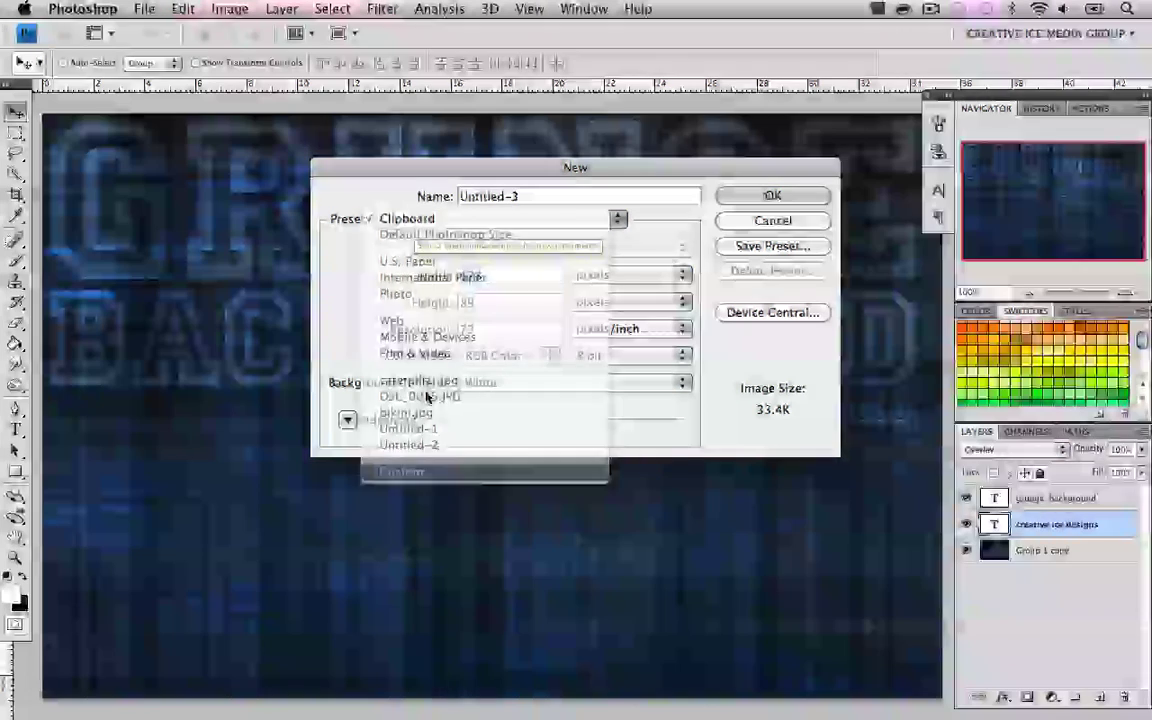
click(484, 278)
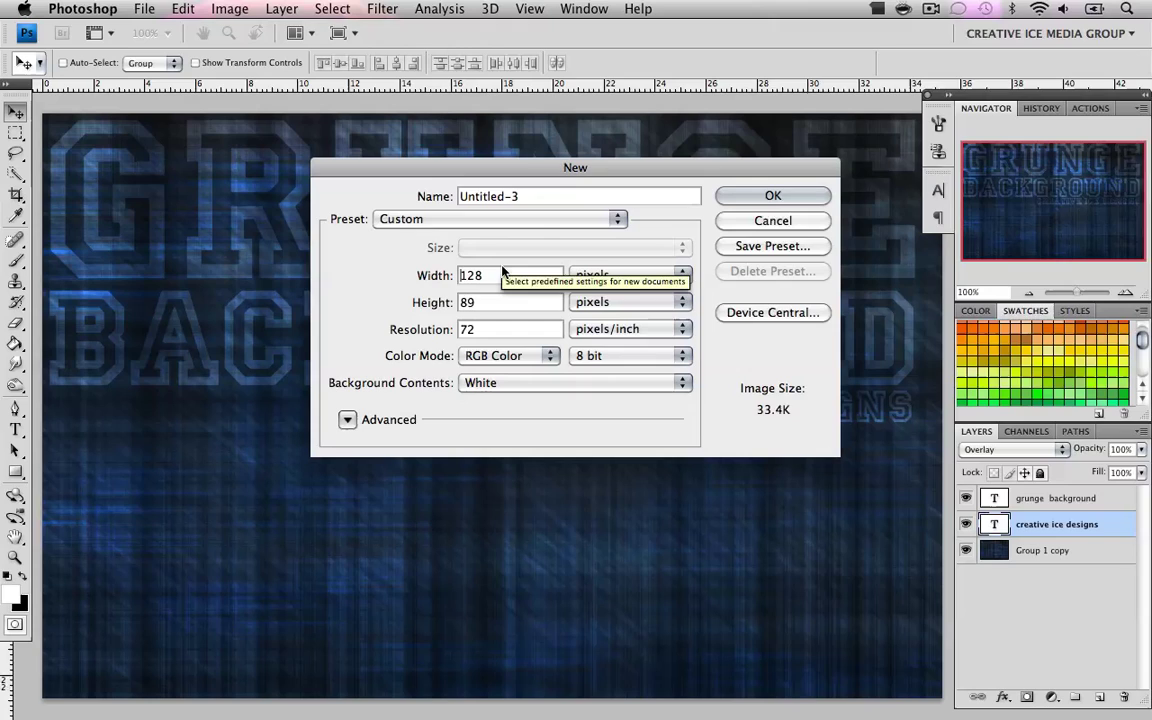
key(BackSpace)
key(BackSpace)
key(BackSpace)
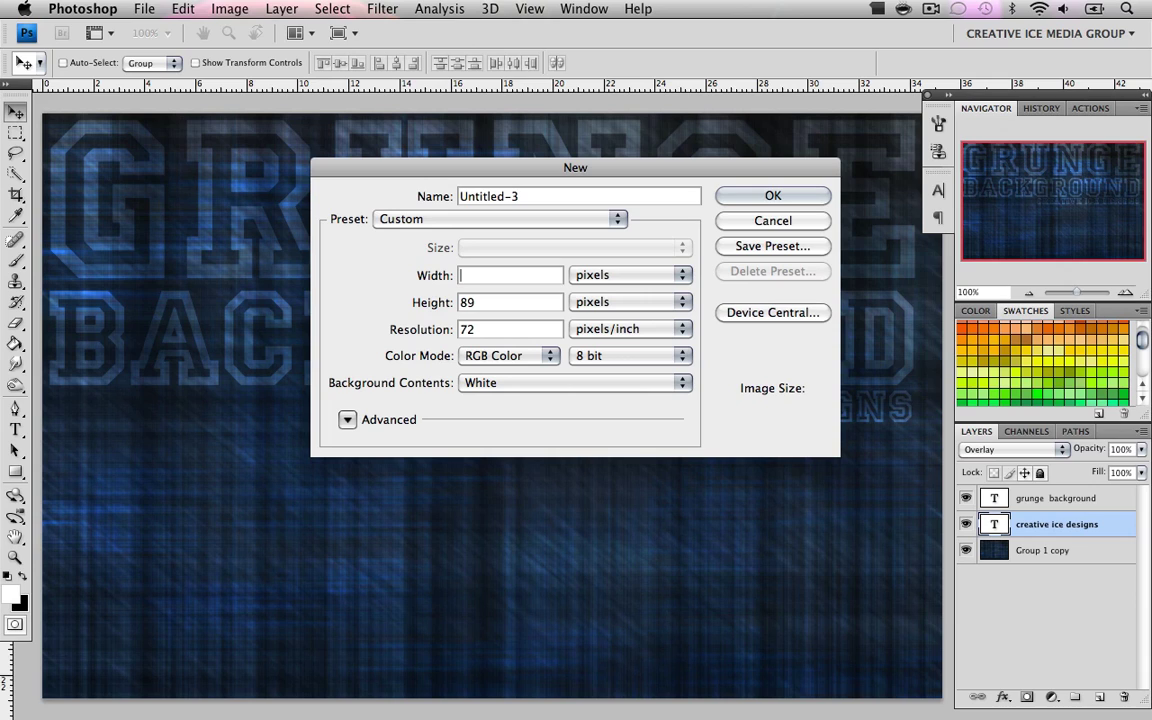
text(1280)
key(Tab)
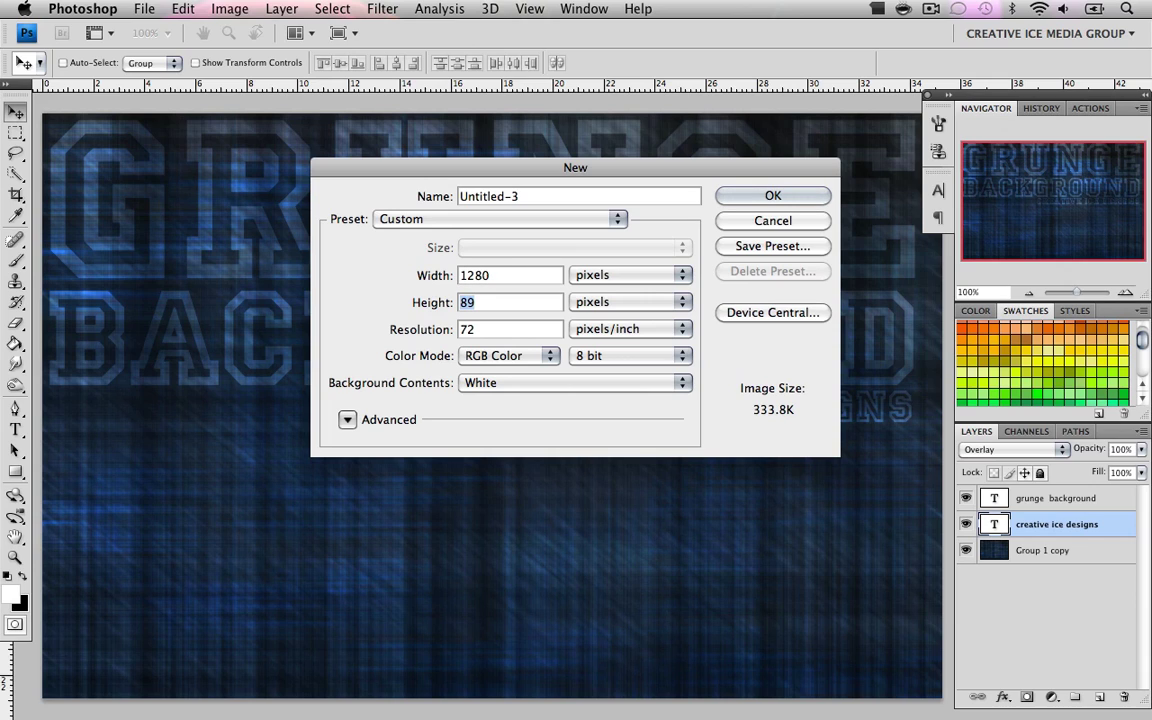
text(8)
key(BackSpace)
text(720)
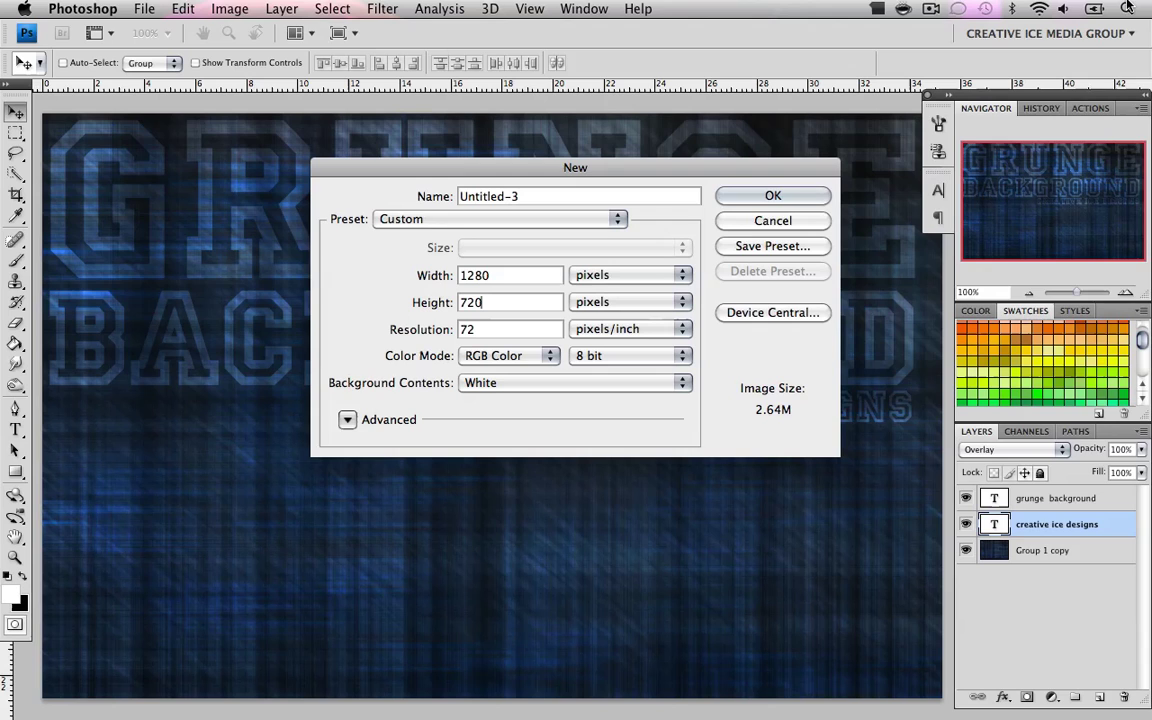
Step: Create the 1280 × 720 document and set the foreground colour to near-black #1b1b1b
click(815, 194)
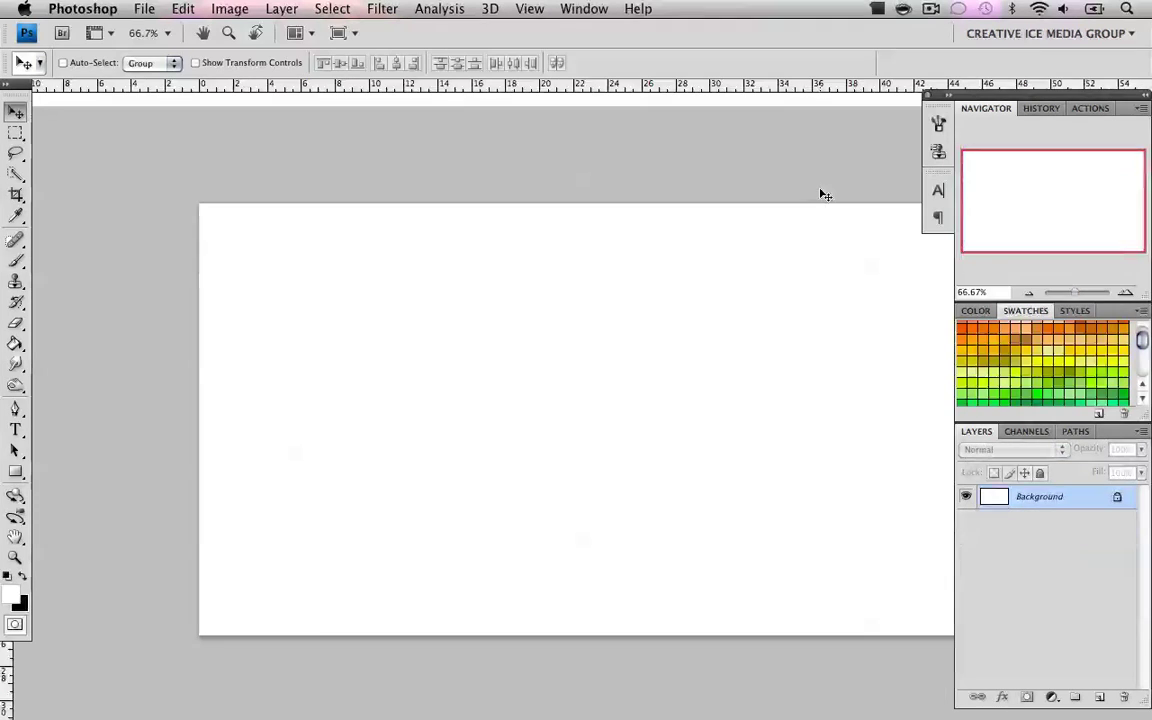
drag(733, 278, 618, 276)
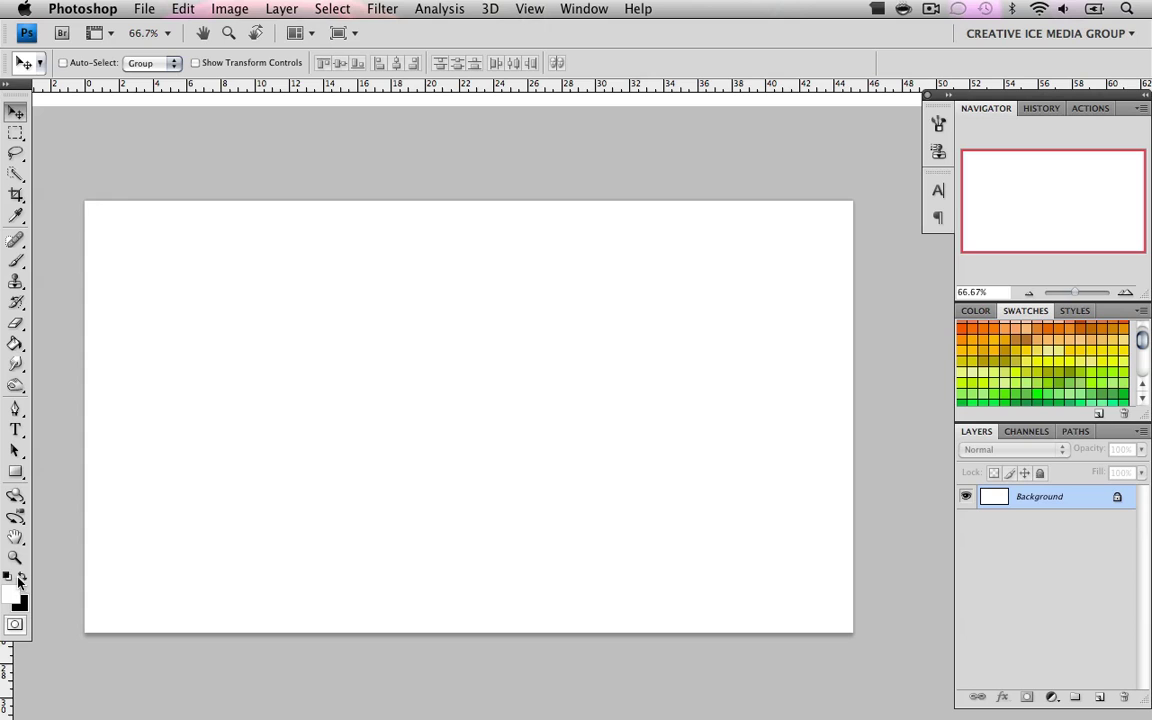
click(22, 578)
click(22, 578)
click(10, 593)
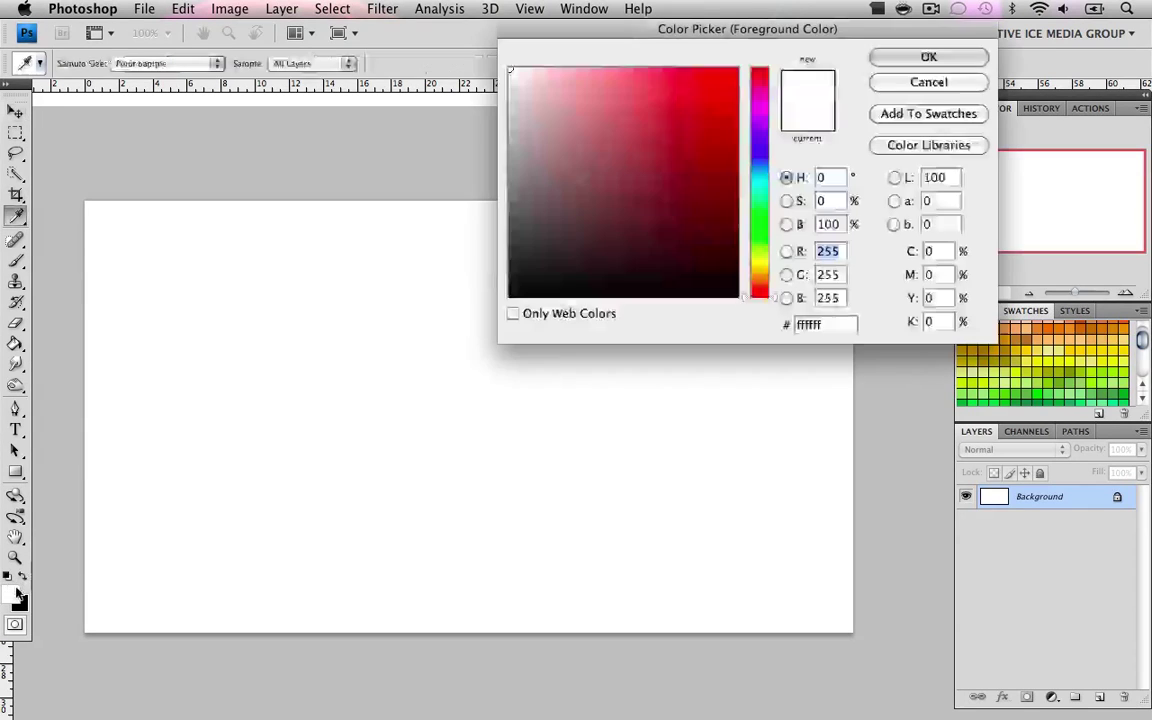
drag(650, 244, 499, 269)
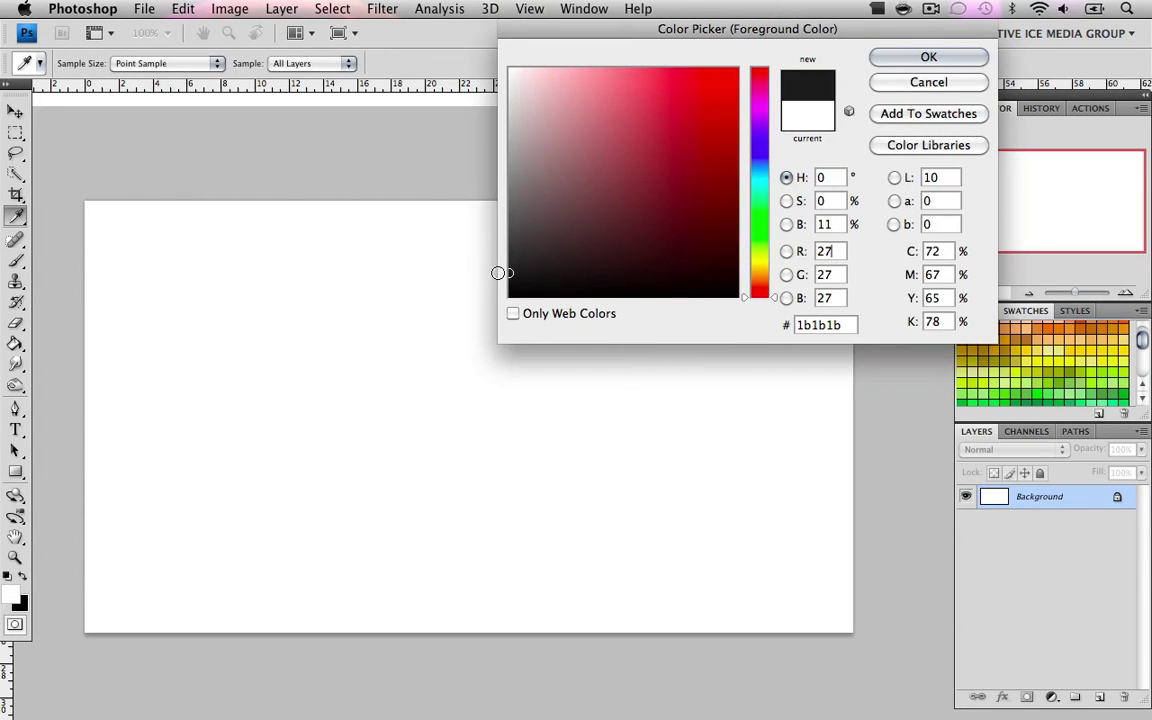
click(880, 56)
Step: Drag a radial gradient down from the top centre of the canvas
key(v)
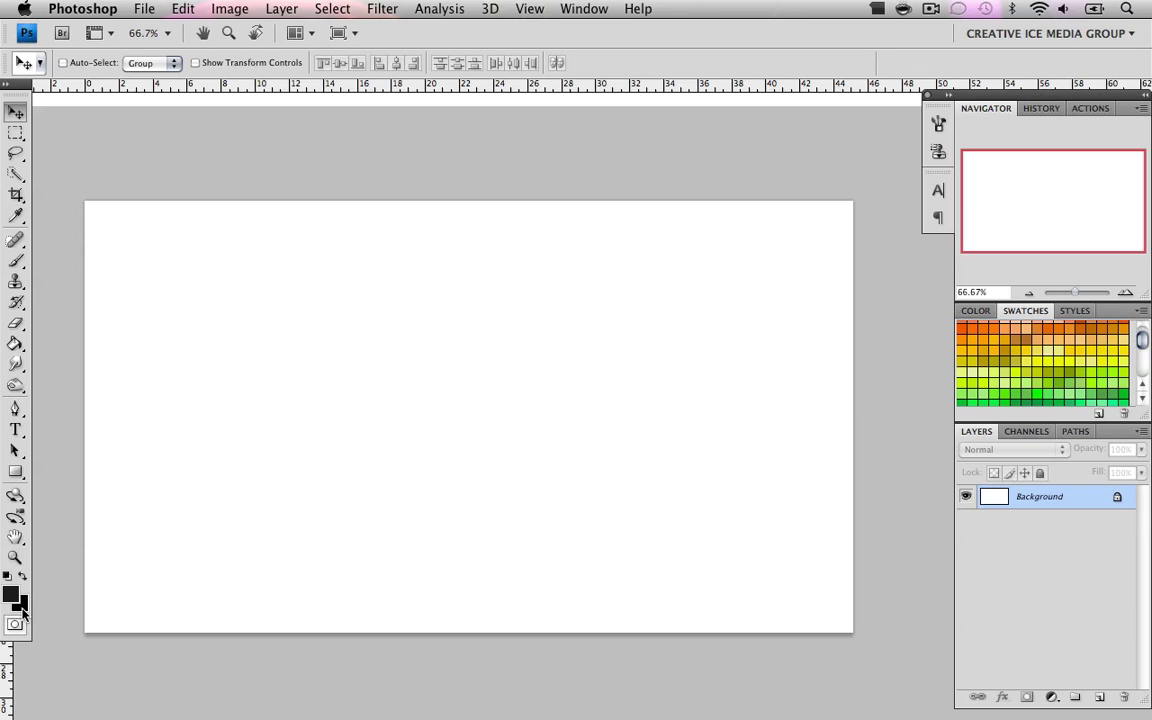
drag(15, 343, 57, 345)
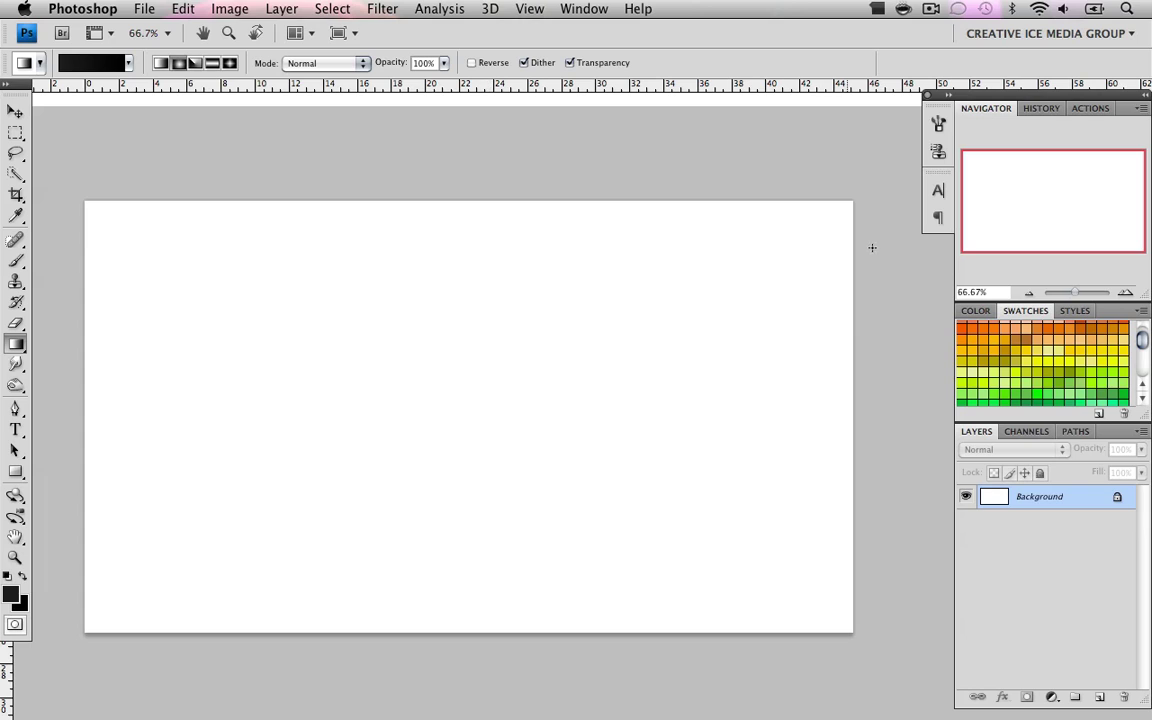
key(super+minus)
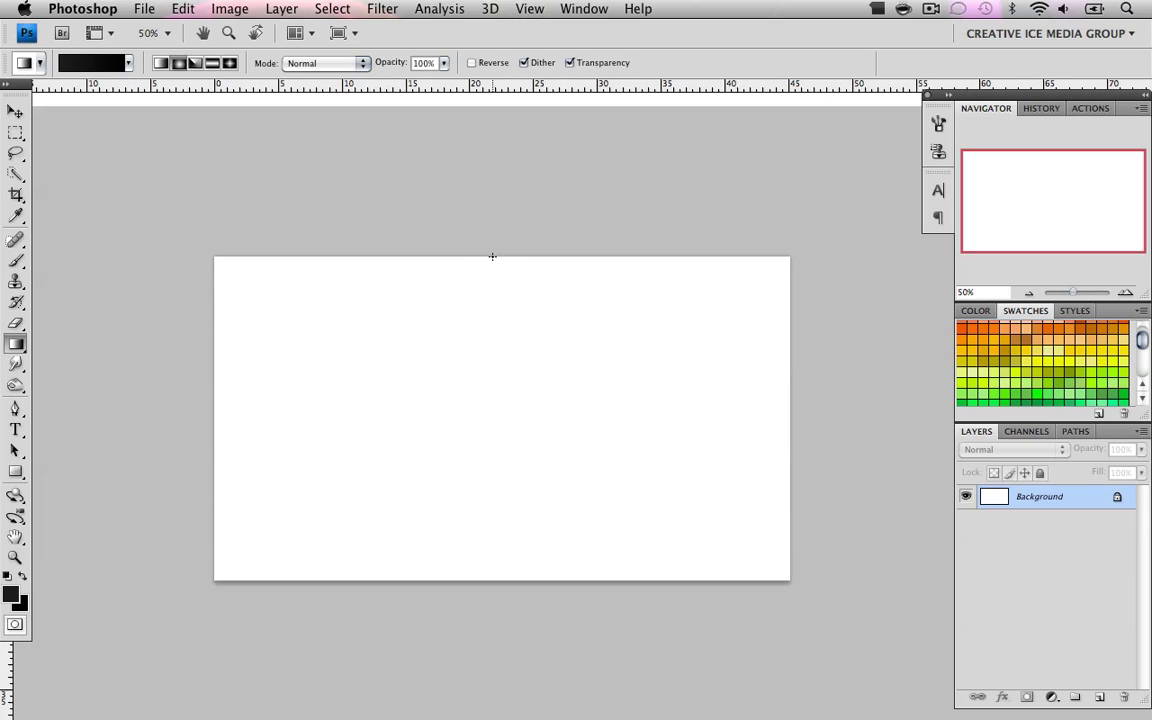
drag(493, 255, 504, 692)
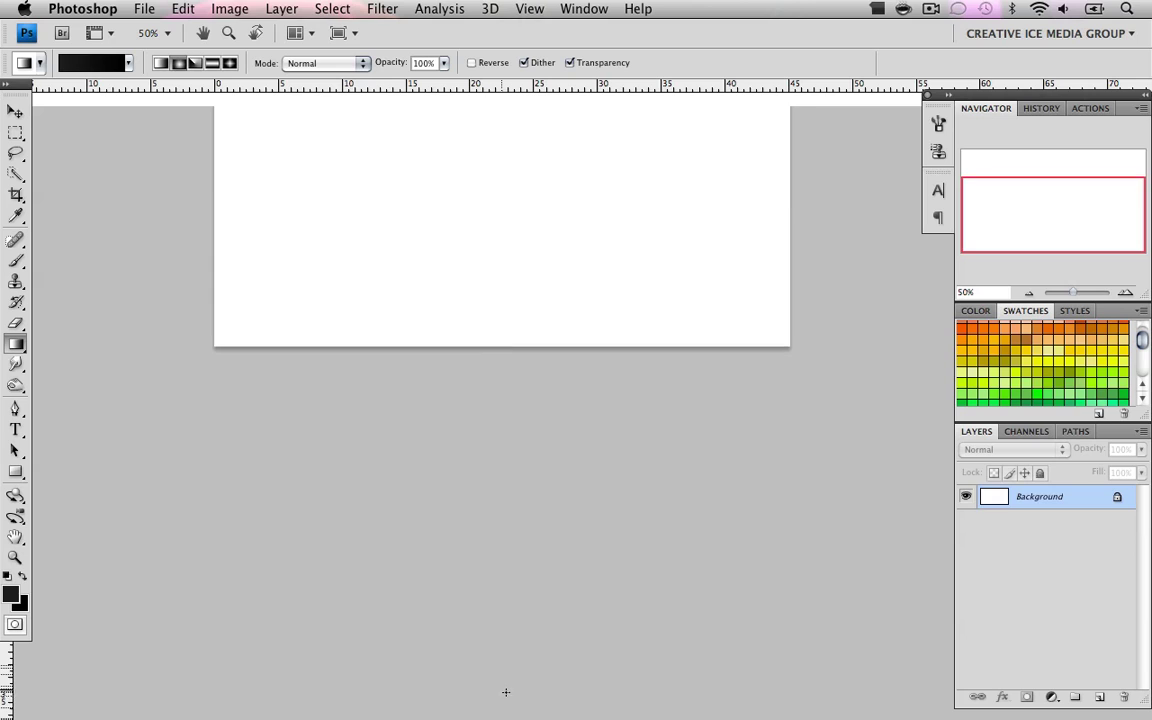
scroll(524, 604, up, 2)
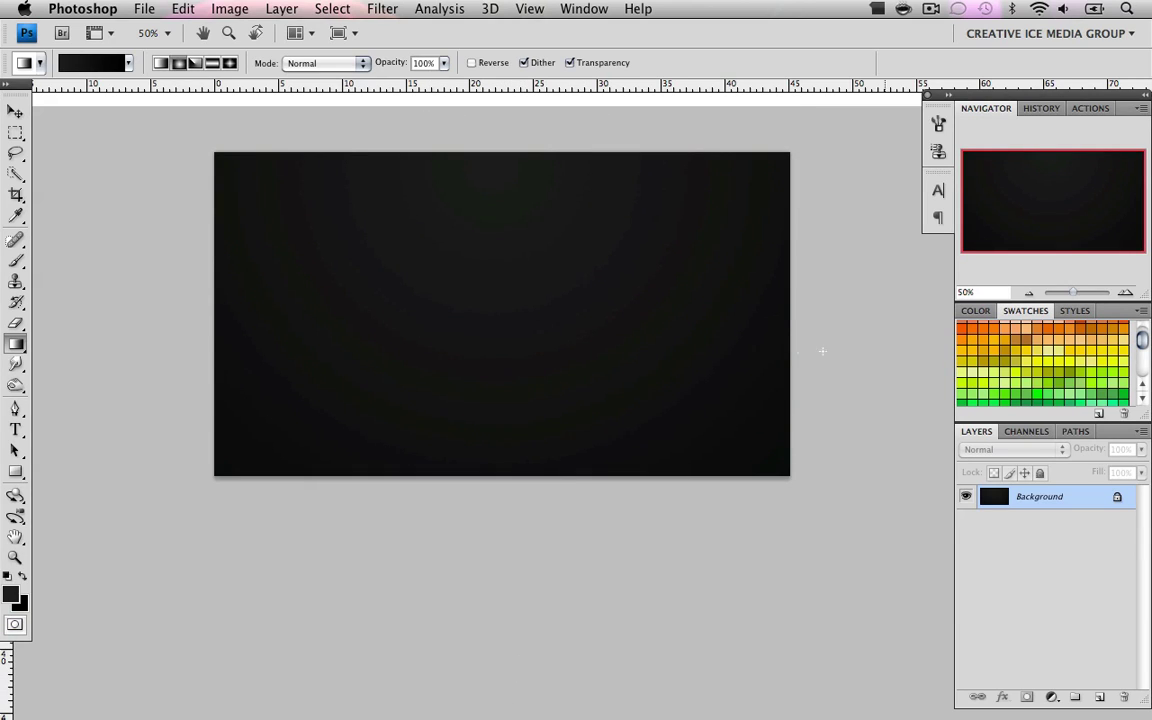
Step: Select the Brush tool and check the soft 9 px brush settings
click(1125, 292)
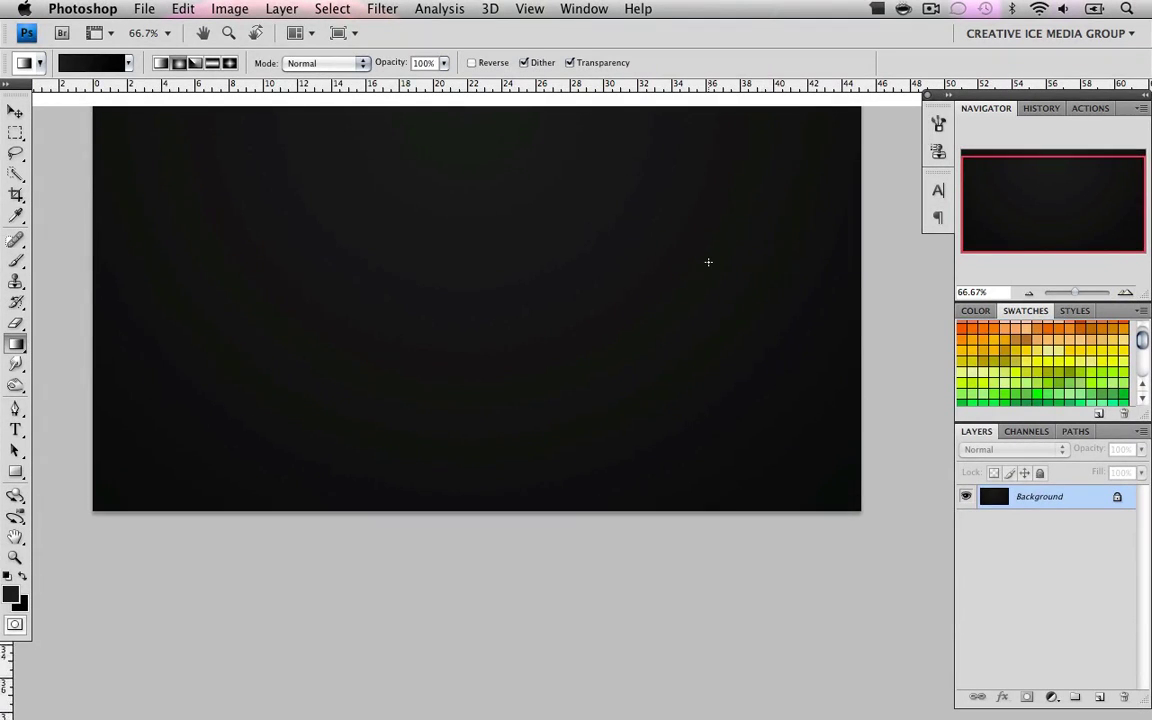
scroll(708, 262, up, 3)
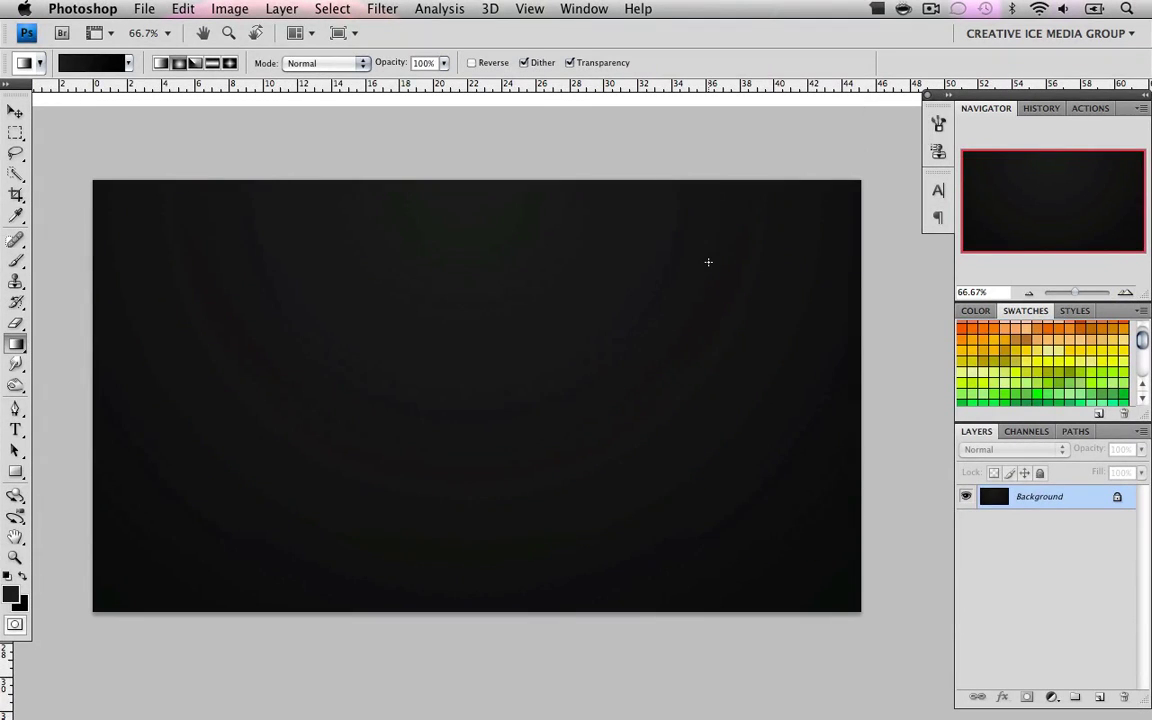
click(15, 262)
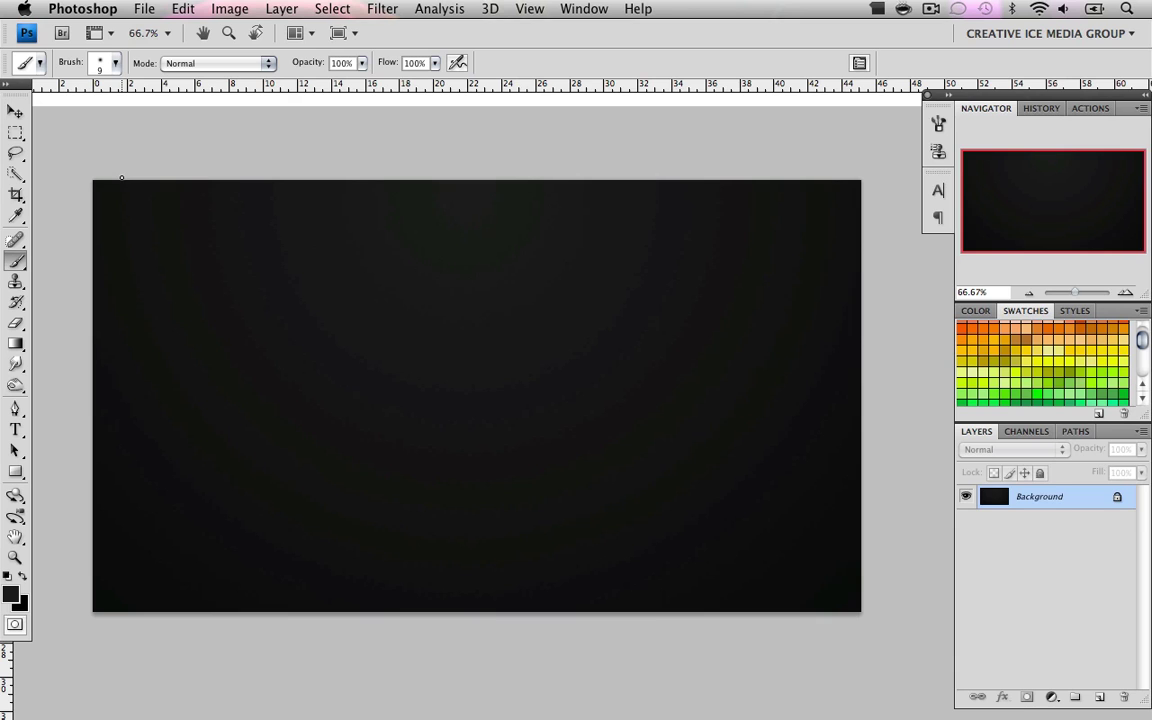
click(110, 62)
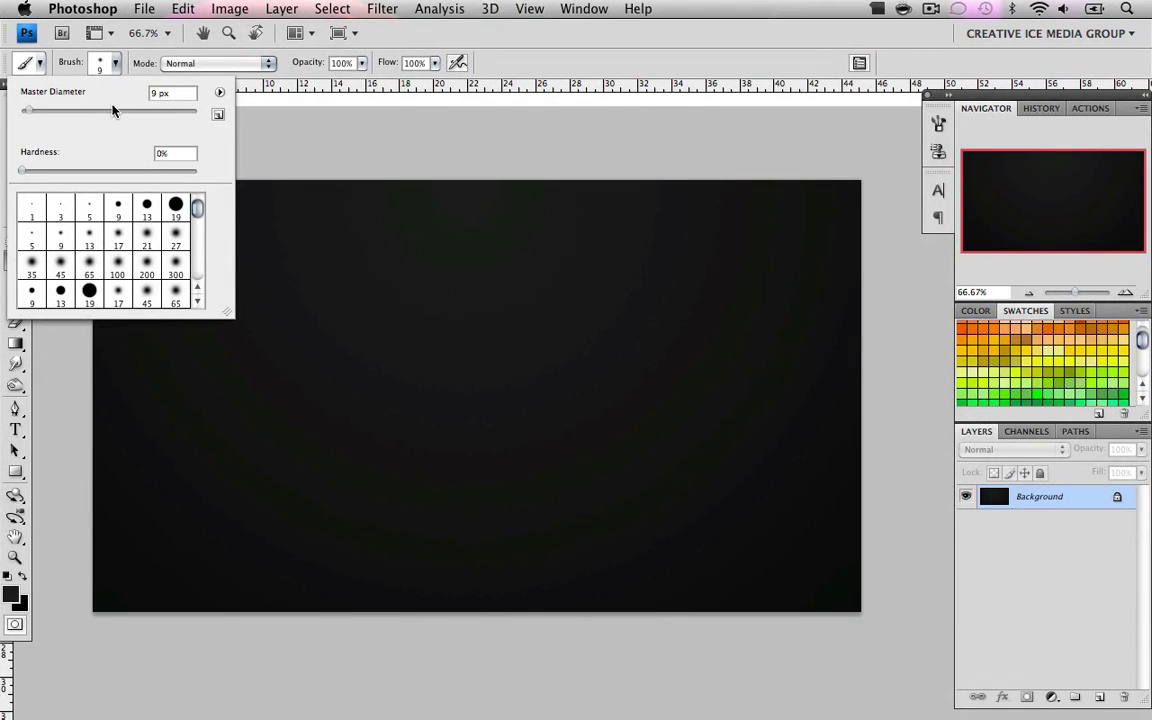
click(245, 139)
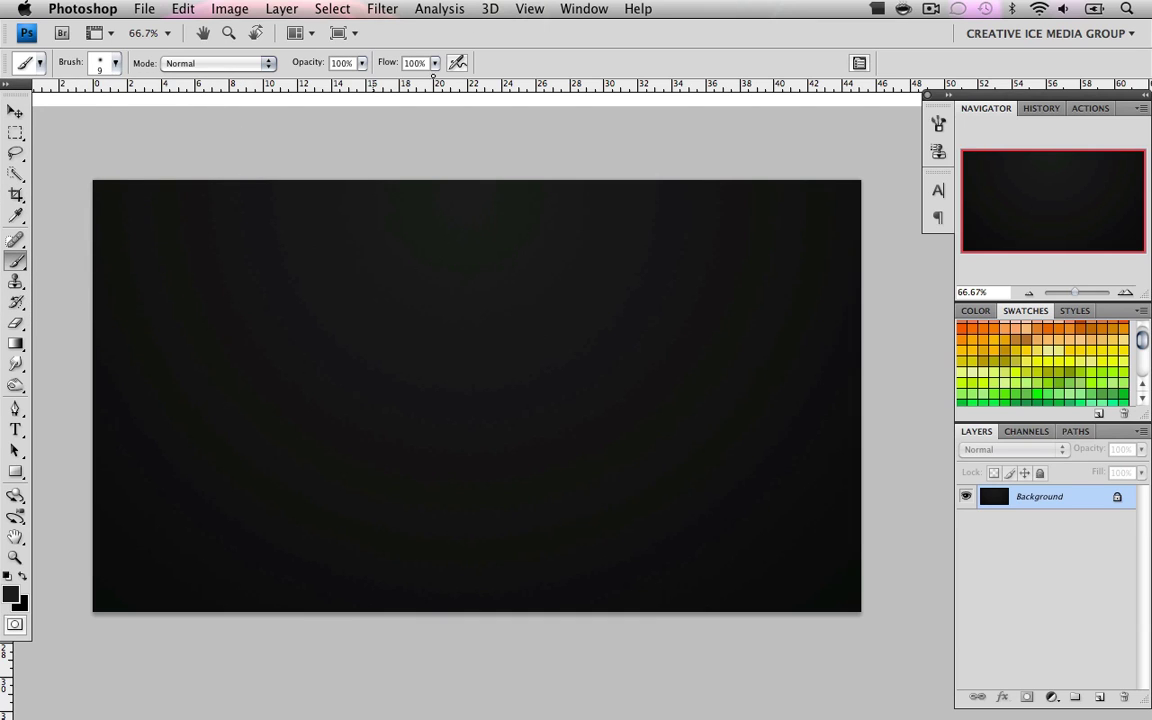
Step: In the Brushes panel, enable Shape Dynamics (100% size jitter) and Scattering at 1000%
click(583, 9)
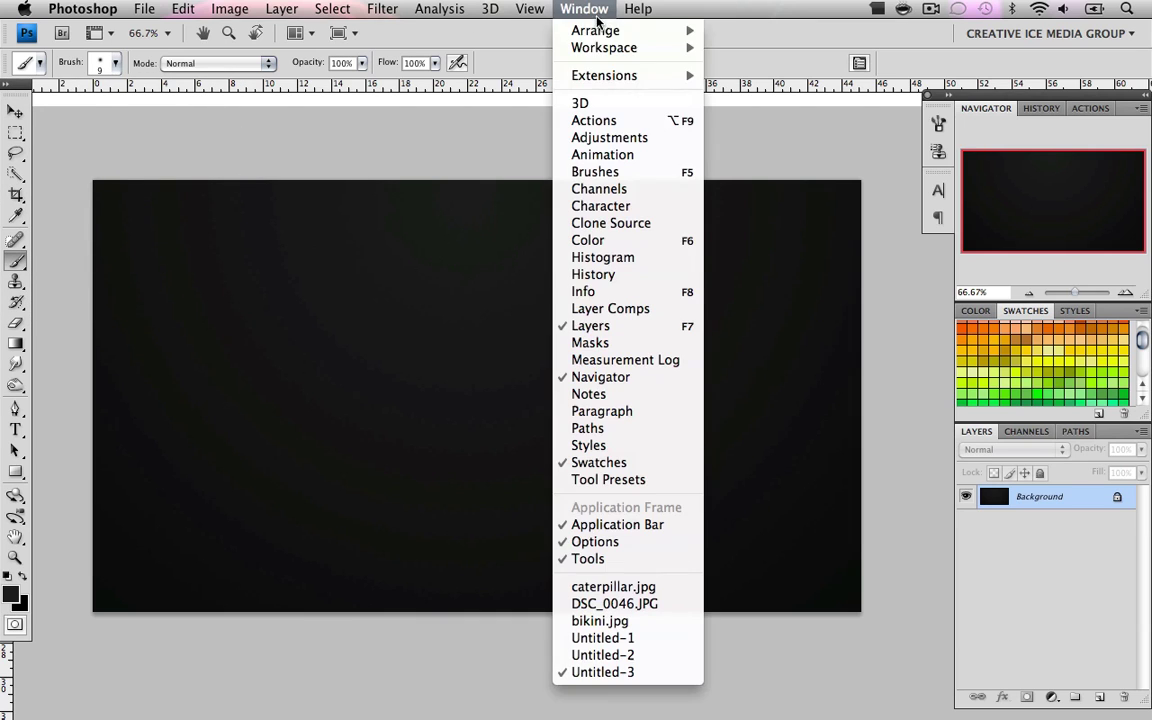
click(594, 174)
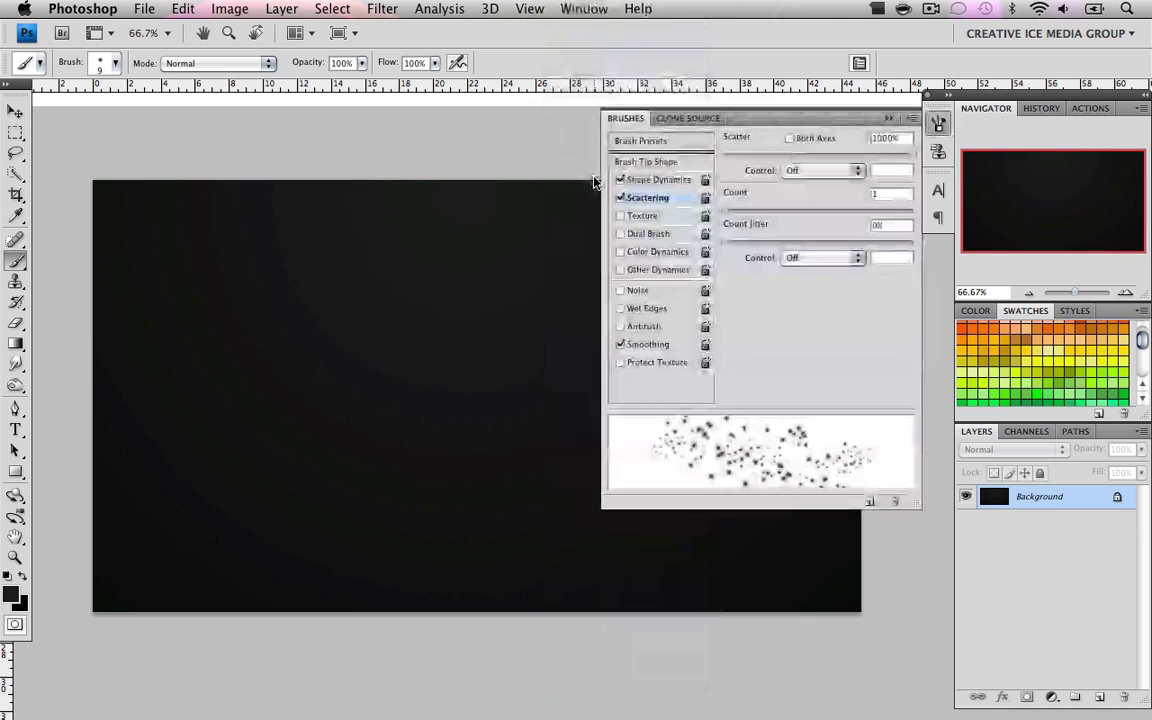
drag(800, 120, 707, 139)
click(662, 180)
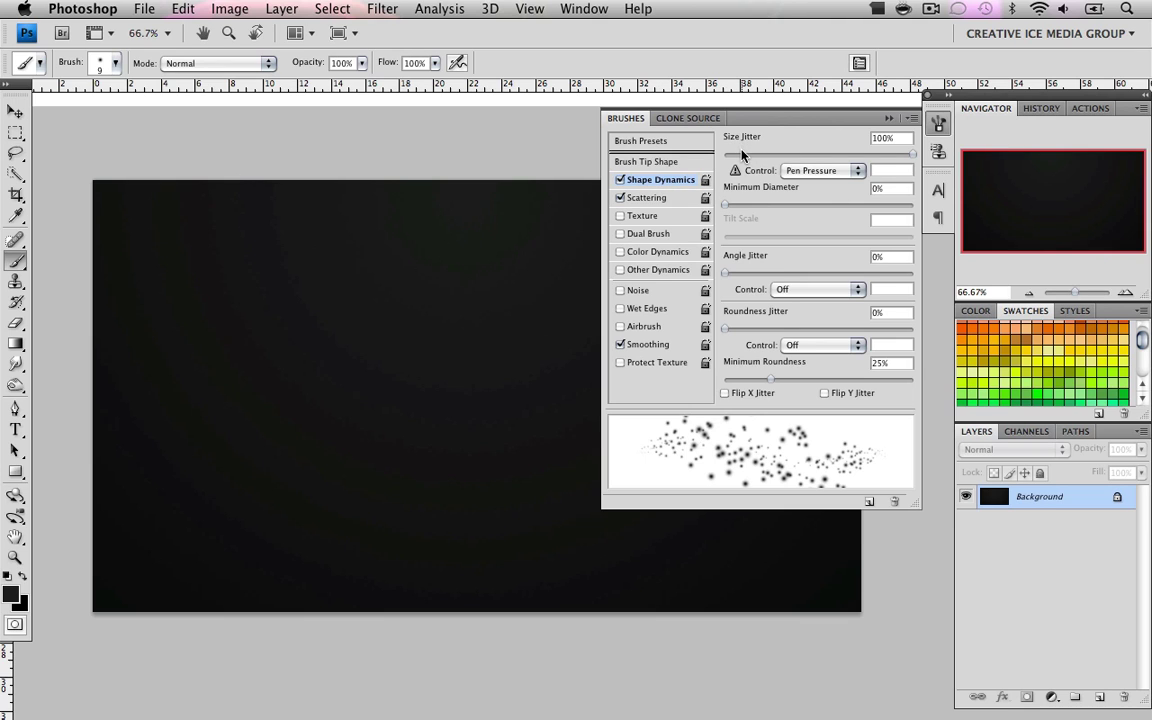
click(650, 198)
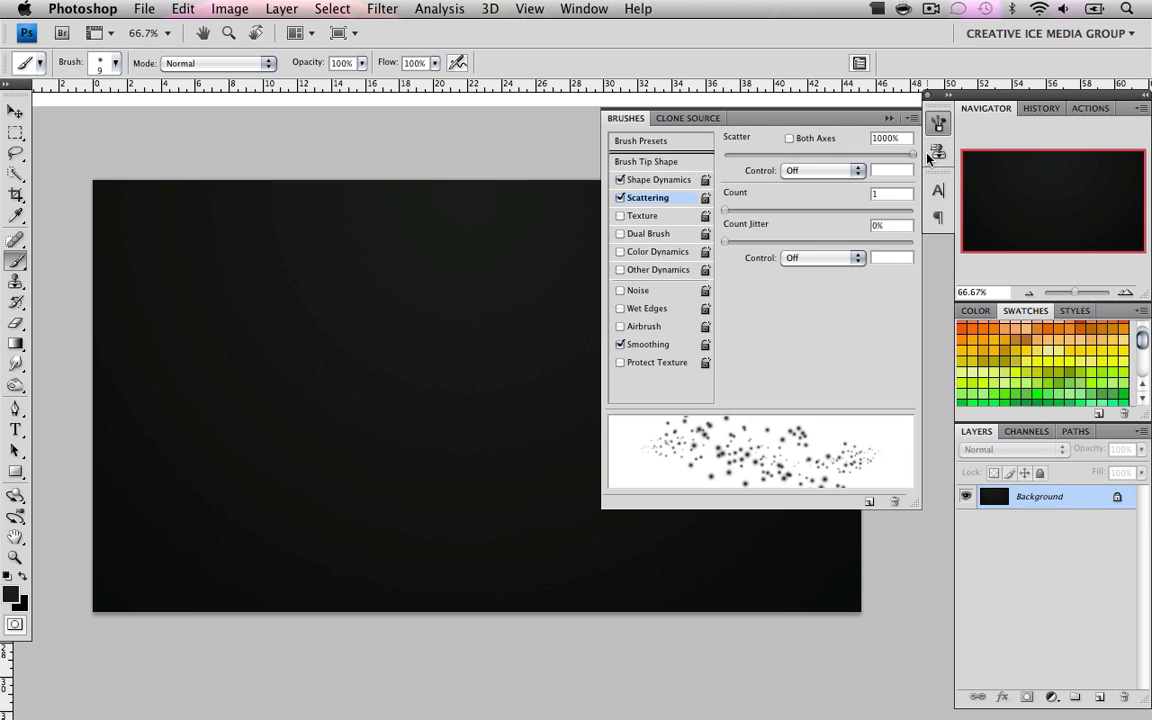
click(888, 118)
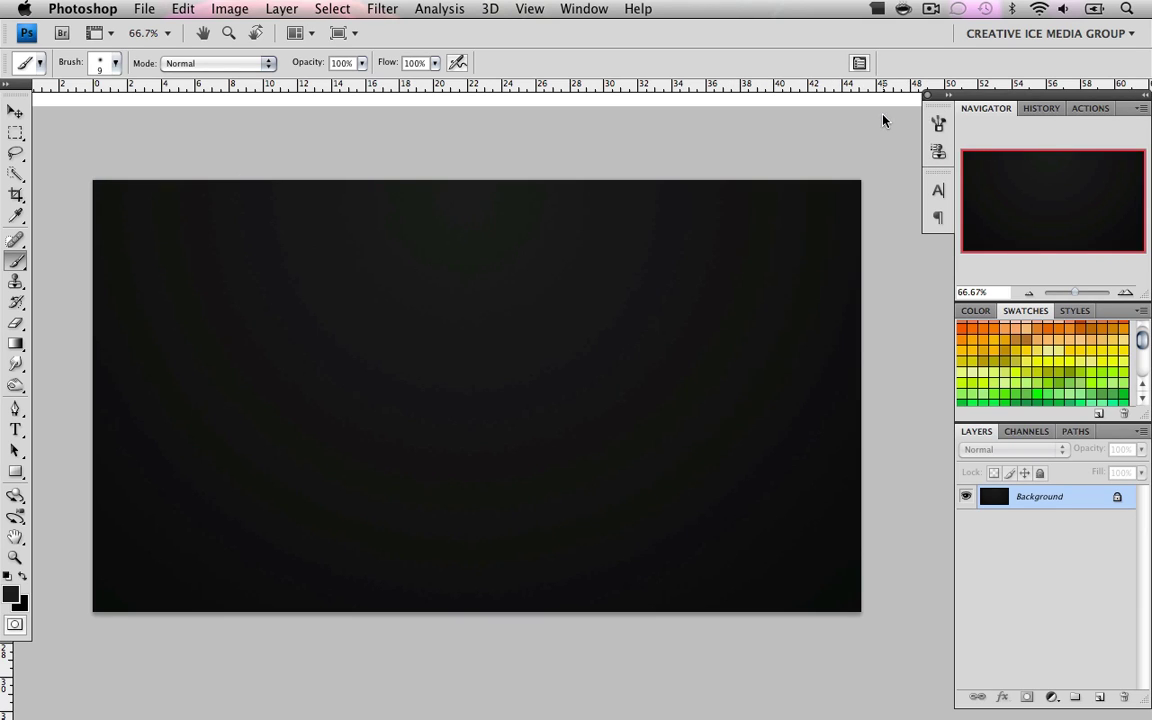
Step: Paint dark blue #001654 speckles over the background, then add an empty Layer 1
mouse_move(424, 316)
mouse_down()
mouse_move(55, 593)
mouse_move(318, 356)
mouse_move(658, 334)
mouse_move(816, 384)
mouse_move(717, 479)
mouse_move(427, 472)
mouse_up()
key(super+z)
click(14, 593)
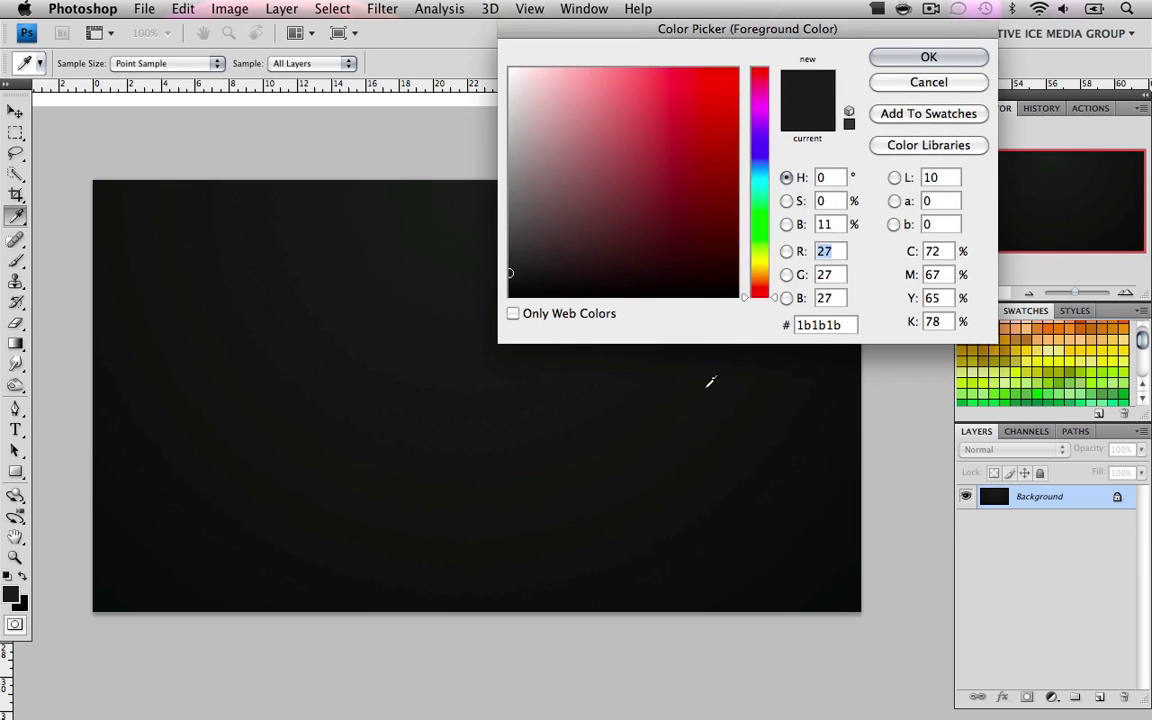
drag(764, 226, 761, 167)
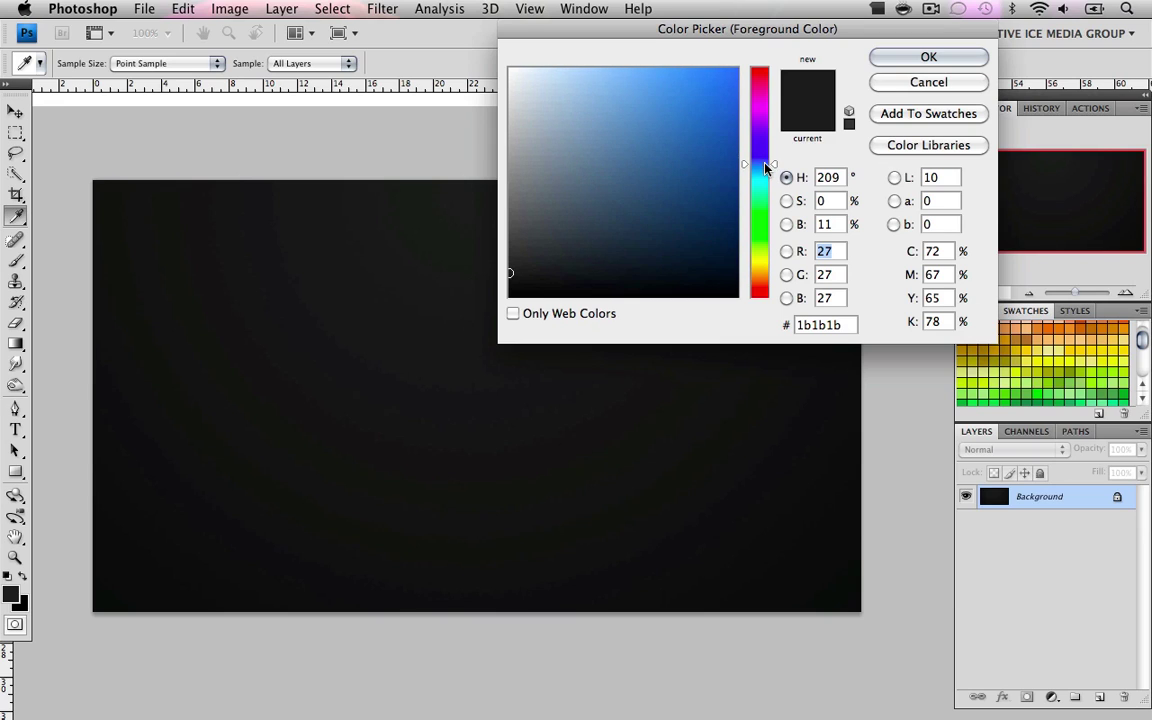
drag(683, 150, 755, 222)
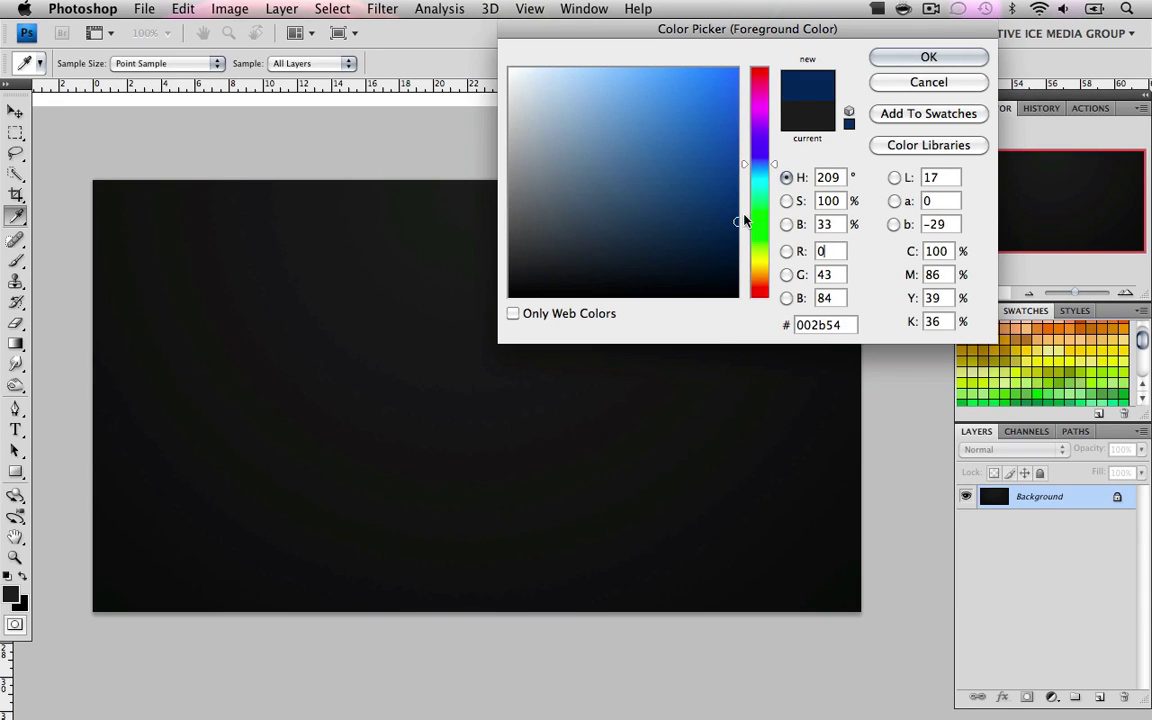
click(758, 230)
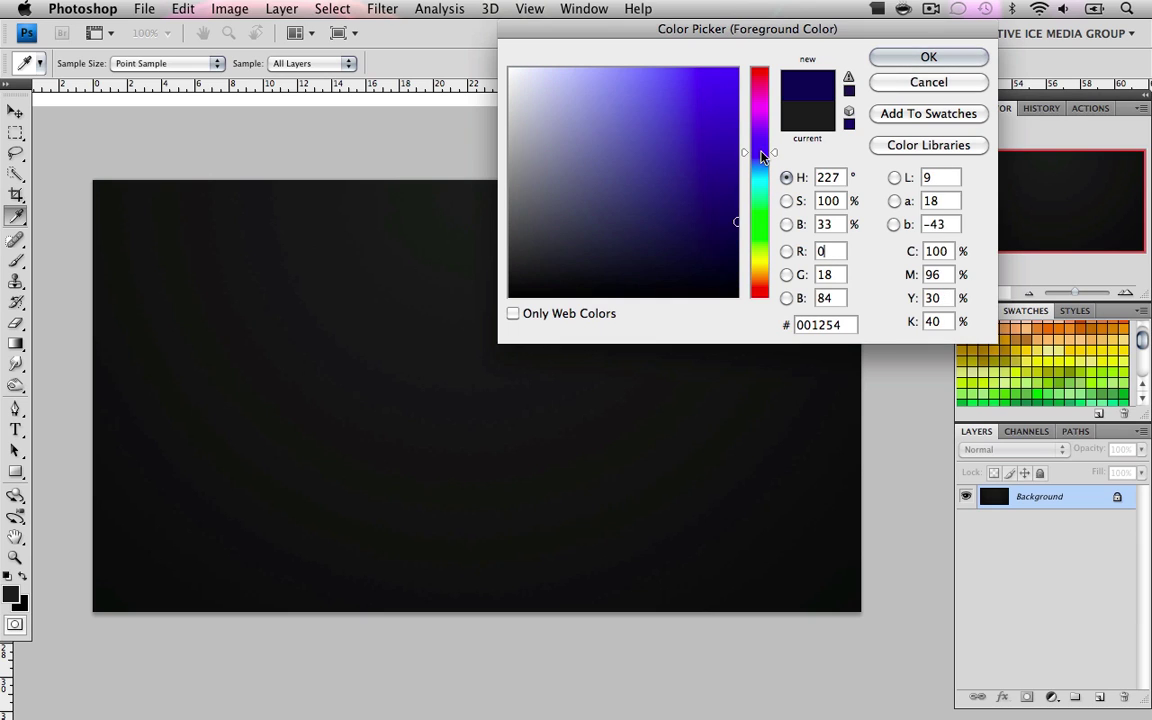
drag(760, 157, 760, 154)
click(964, 52)
key(b)
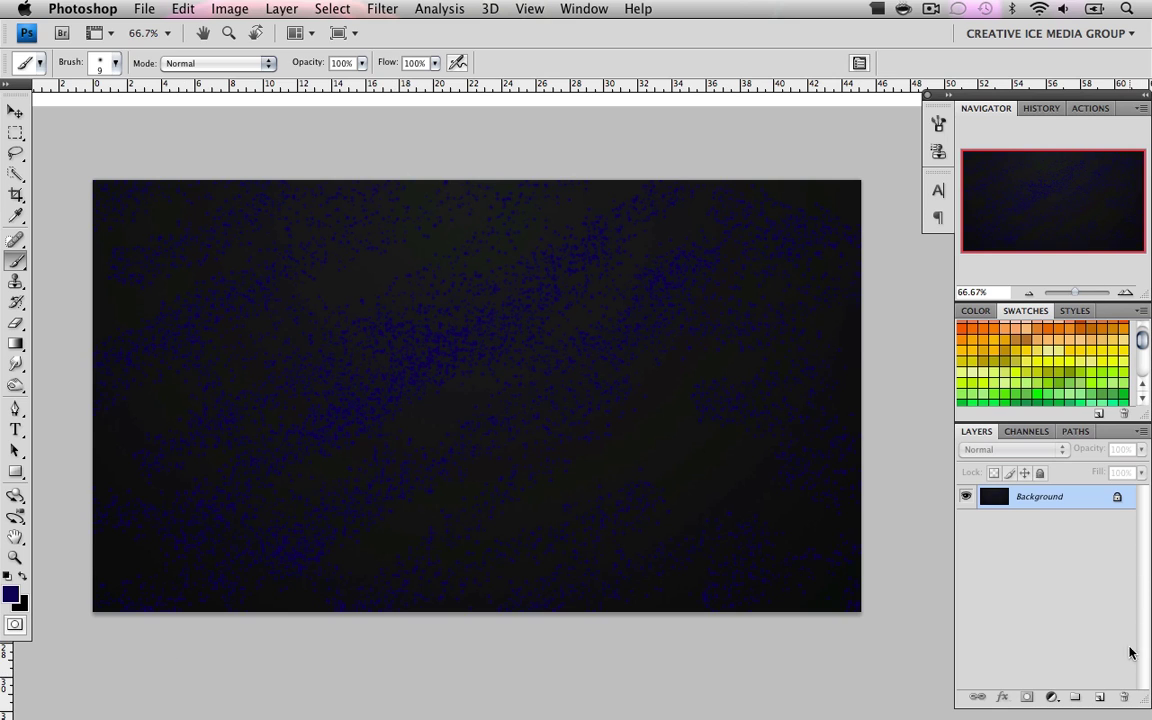
click(1099, 697)
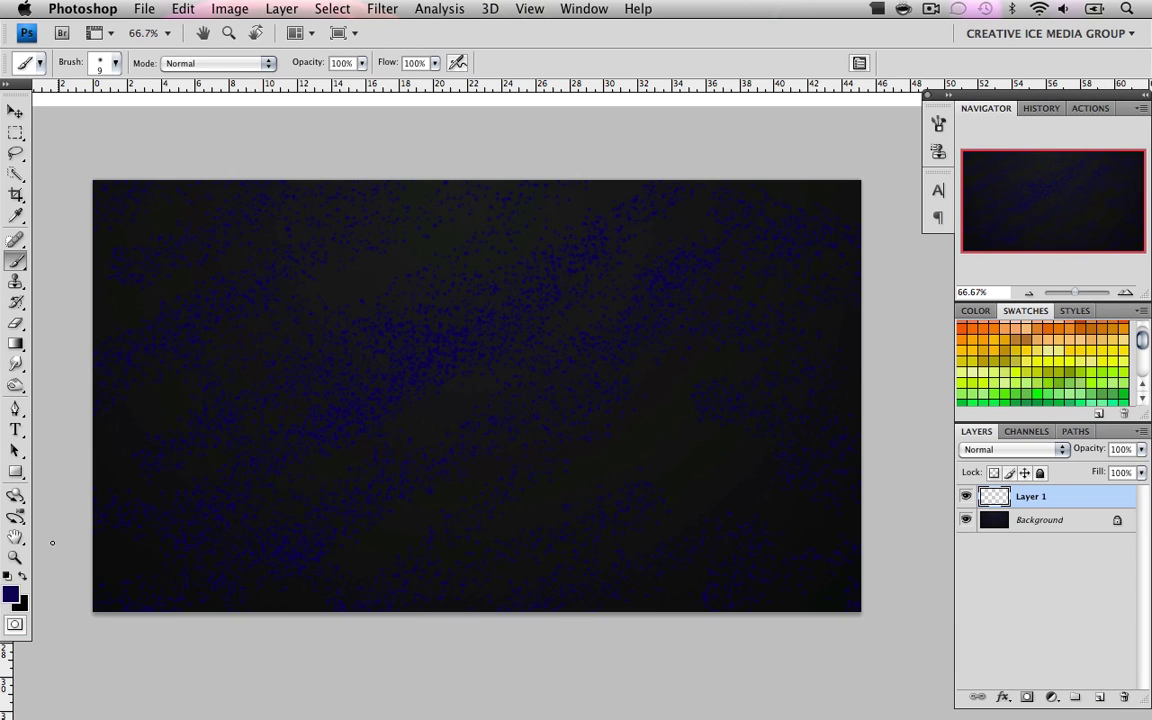
Step: Paint brighter blue speckles on Layer 1
click(17, 594)
click(738, 166)
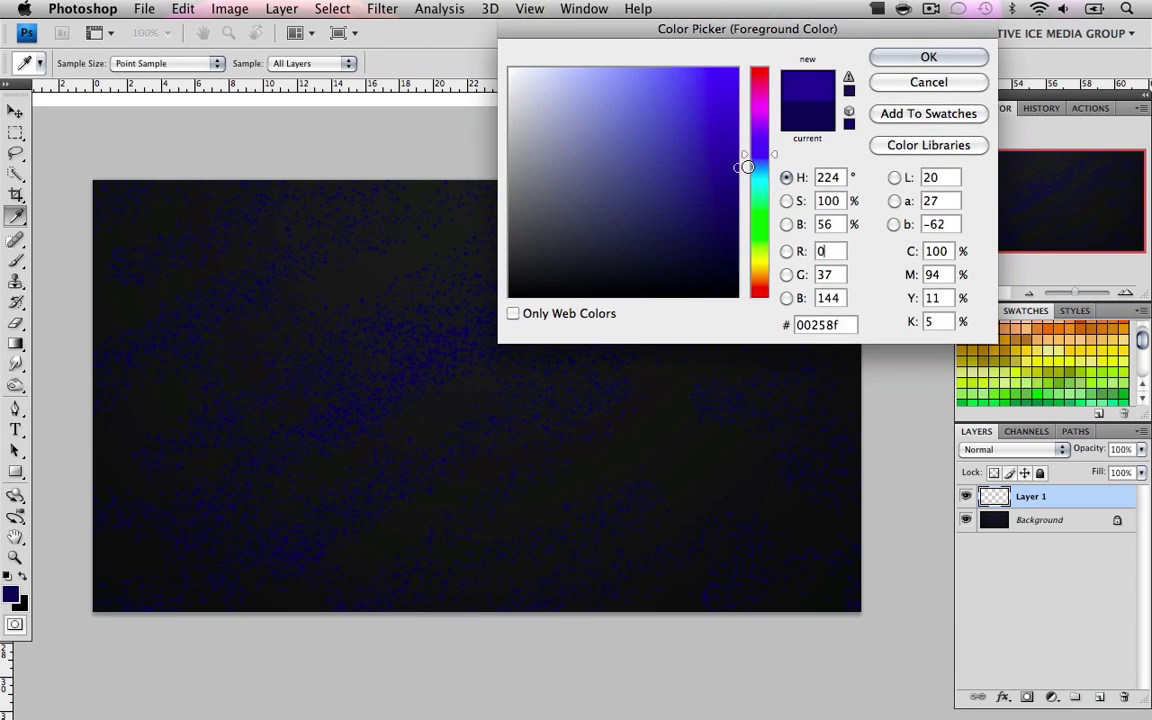
click(926, 58)
key(b)
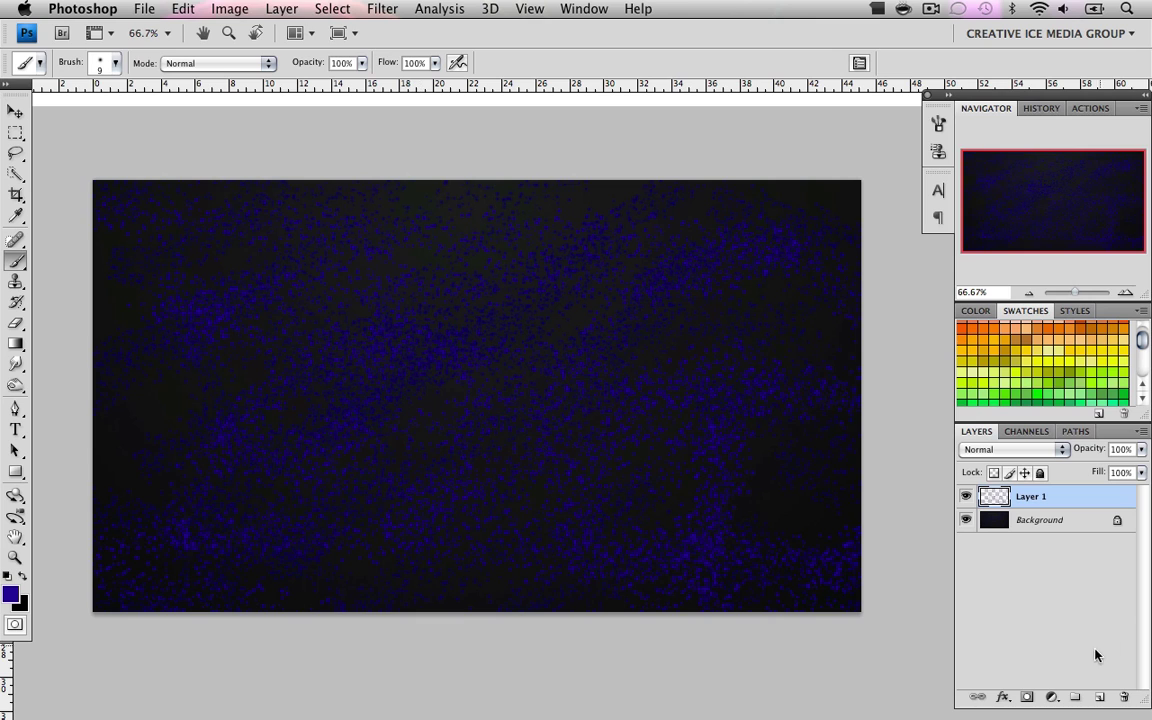
Step: Add Layer 2 and paint vivid blue speckles on it
click(1099, 697)
click(8, 596)
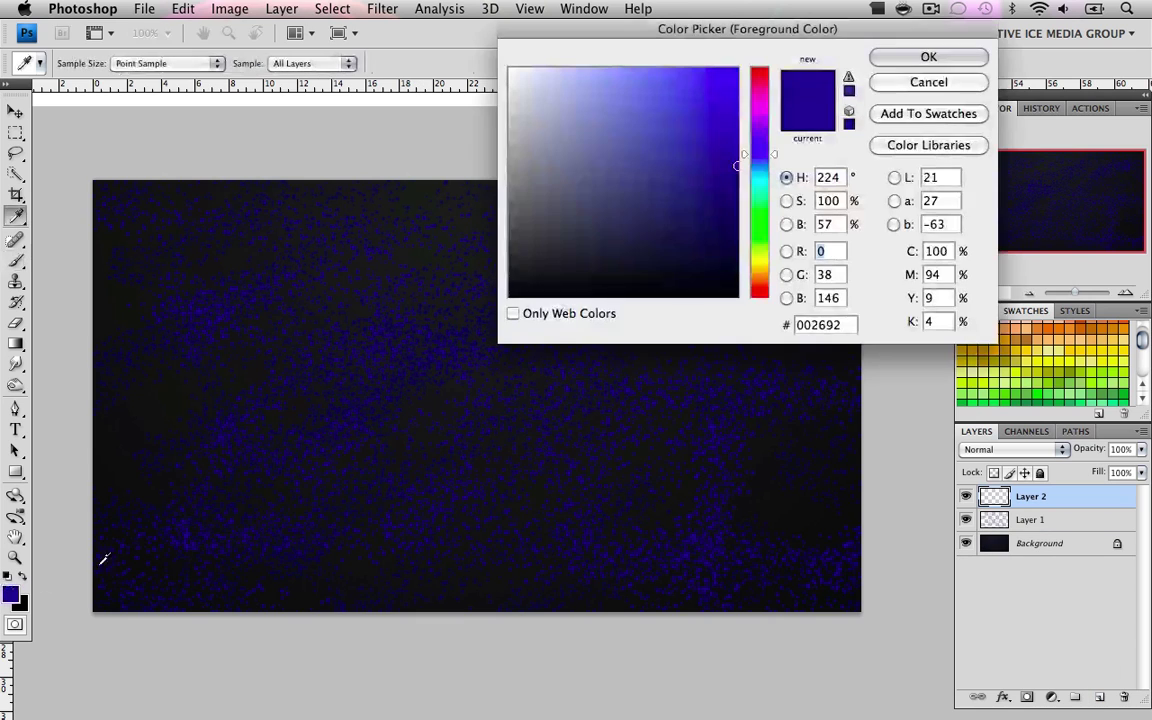
mouse_move(717, 133)
mouse_down()
mouse_move(782, 101)
mouse_move(800, 30)
mouse_move(762, 34)
mouse_up()
click(912, 60)
key(b)
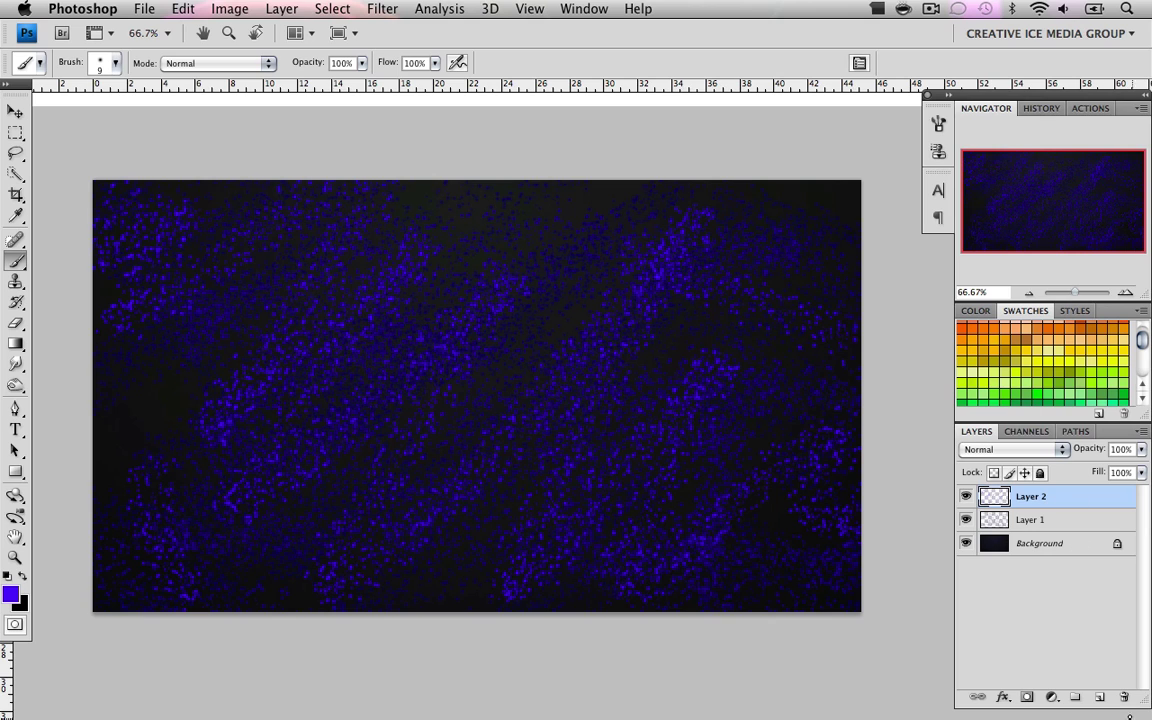
Step: Add Layer 3 and brush white speckles in diagonal sweeps across the canvas
click(1099, 697)
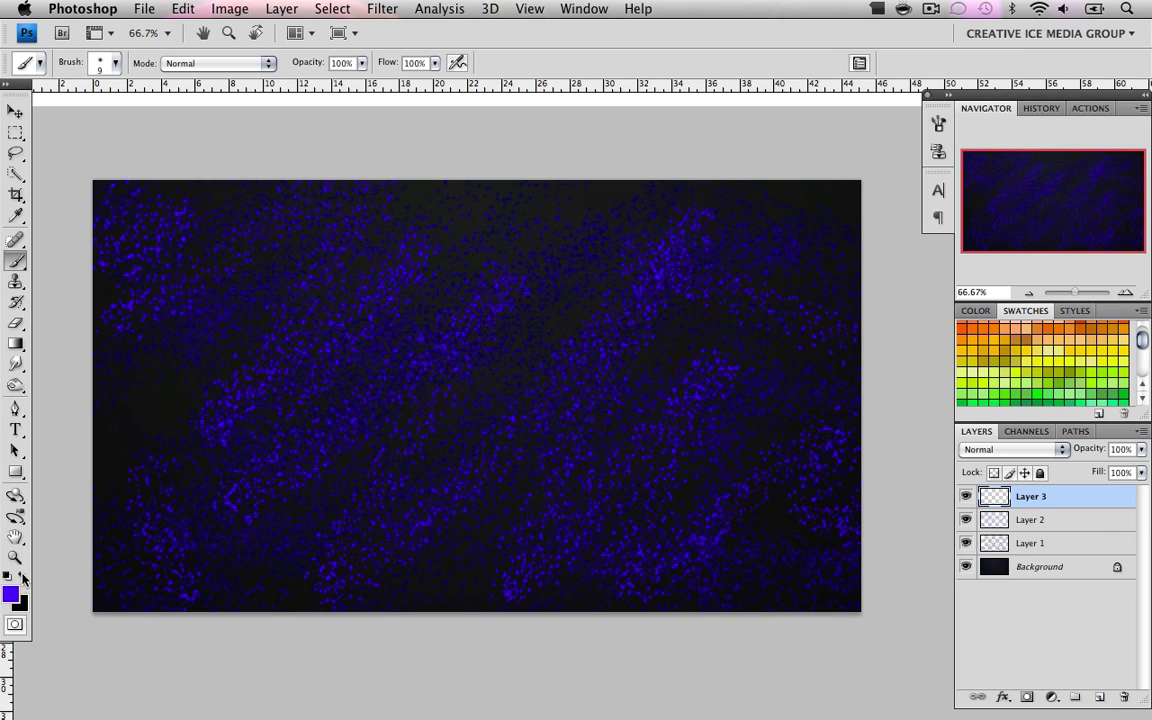
click(11, 594)
drag(576, 159, 536, 36)
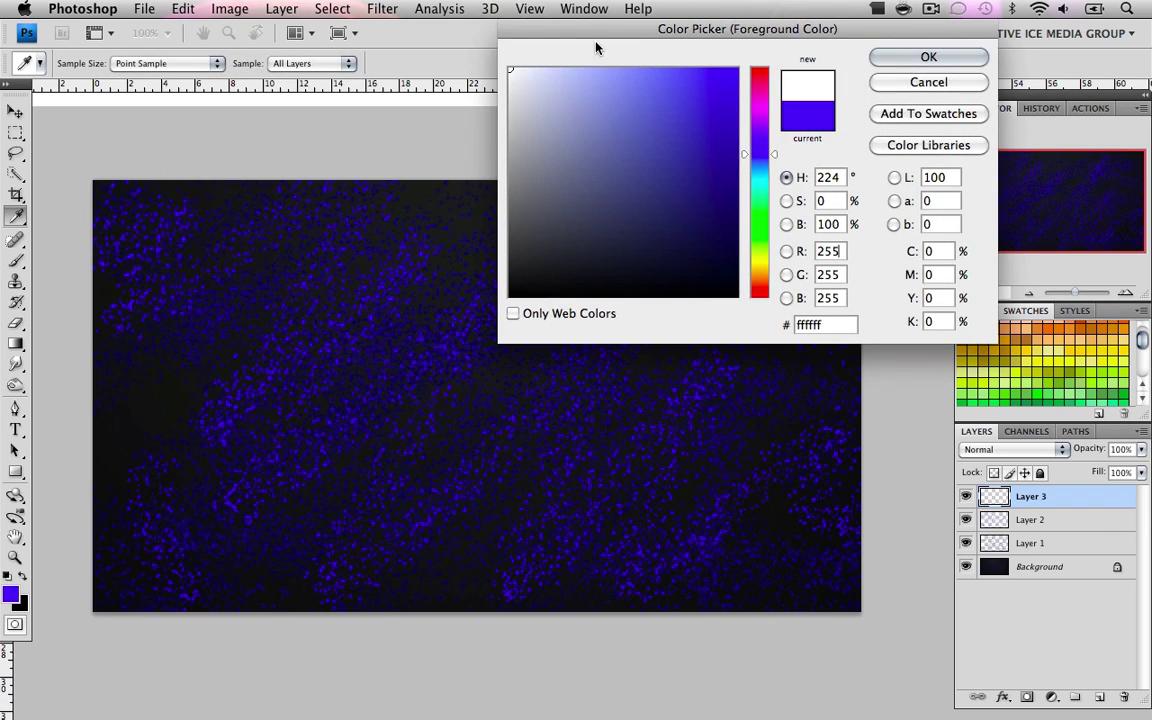
click(895, 63)
key(b)
mouse_move(124, 186)
mouse_down()
mouse_move(115, 200)
mouse_move(235, 178)
mouse_move(110, 370)
mouse_move(433, 259)
mouse_move(643, 95)
mouse_move(586, 687)
mouse_move(908, 391)
mouse_move(155, 567)
mouse_up()
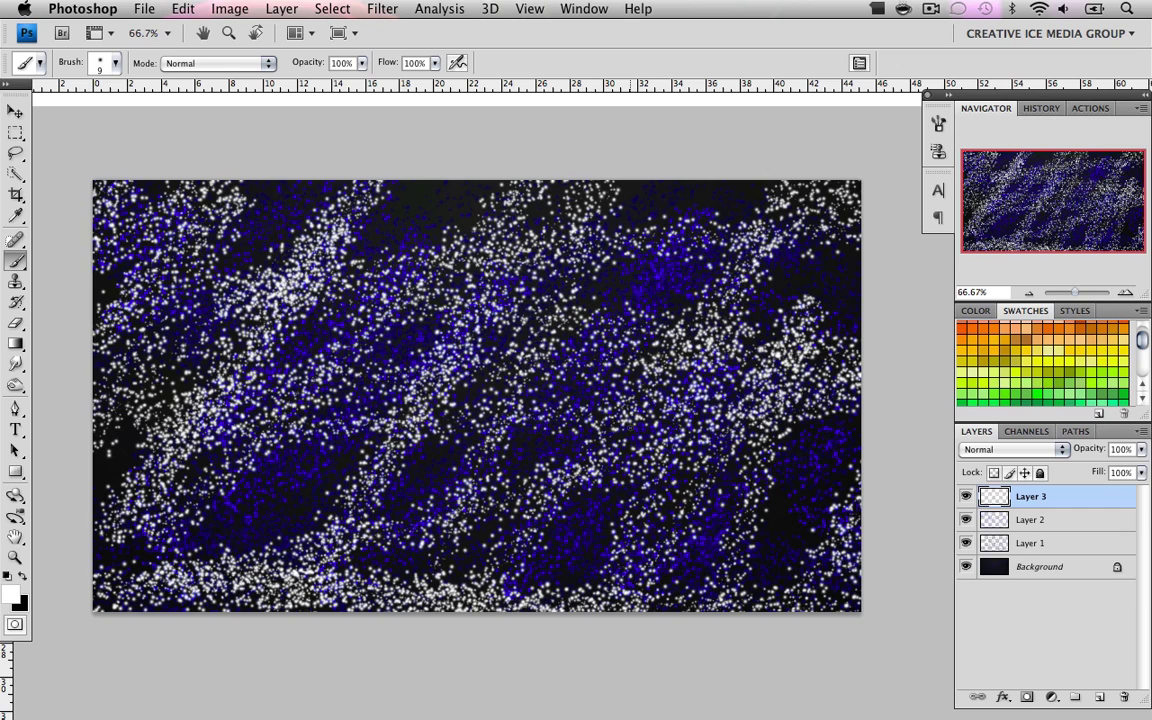
scroll(786, 634, down, 1)
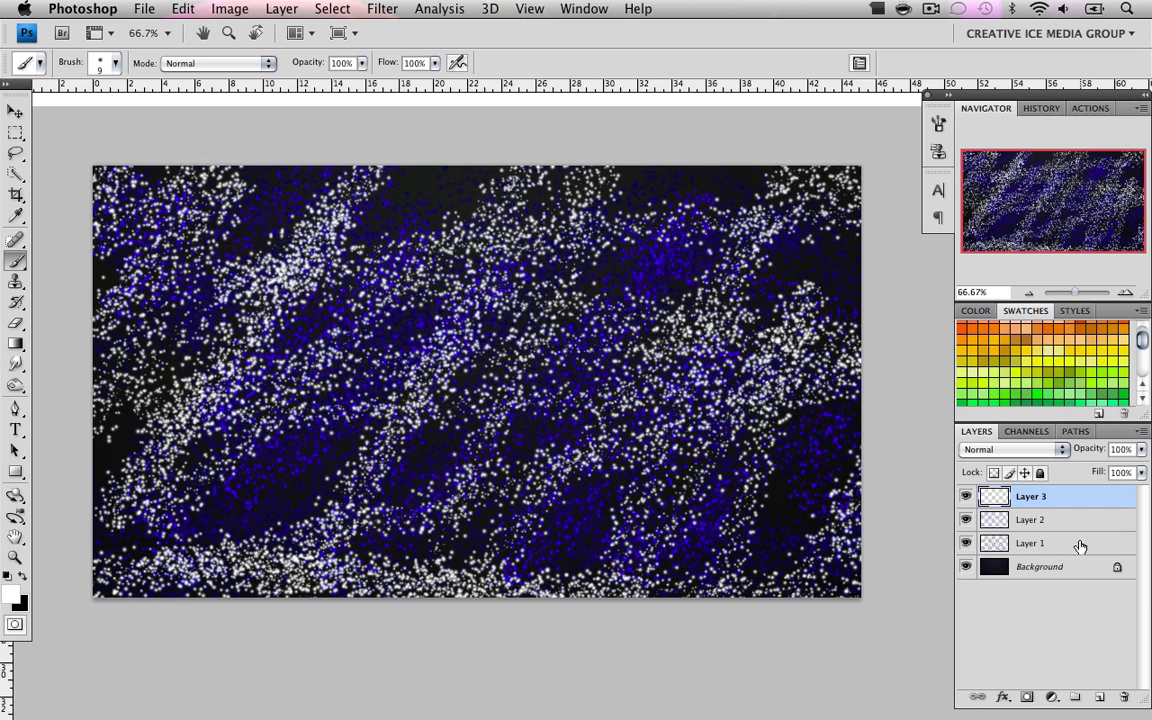
Step: Hide Layers 1–3 and convert the Background into Layer 0
click(966, 496)
click(966, 520)
click(966, 543)
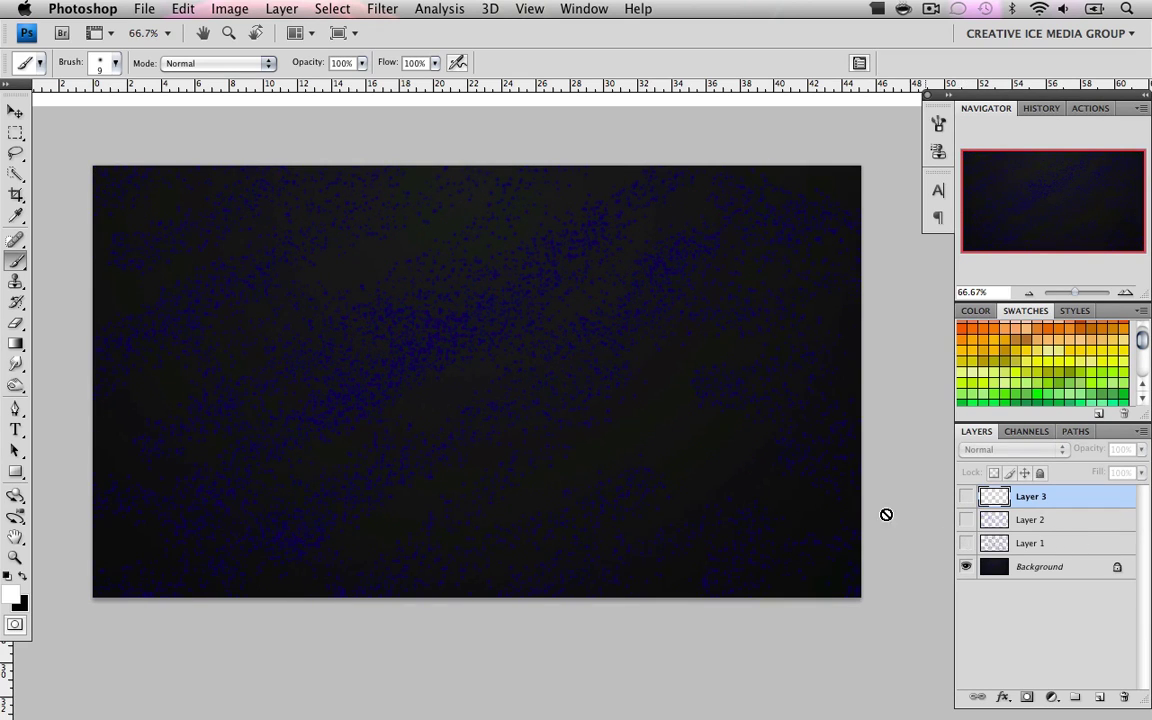
click(1110, 568)
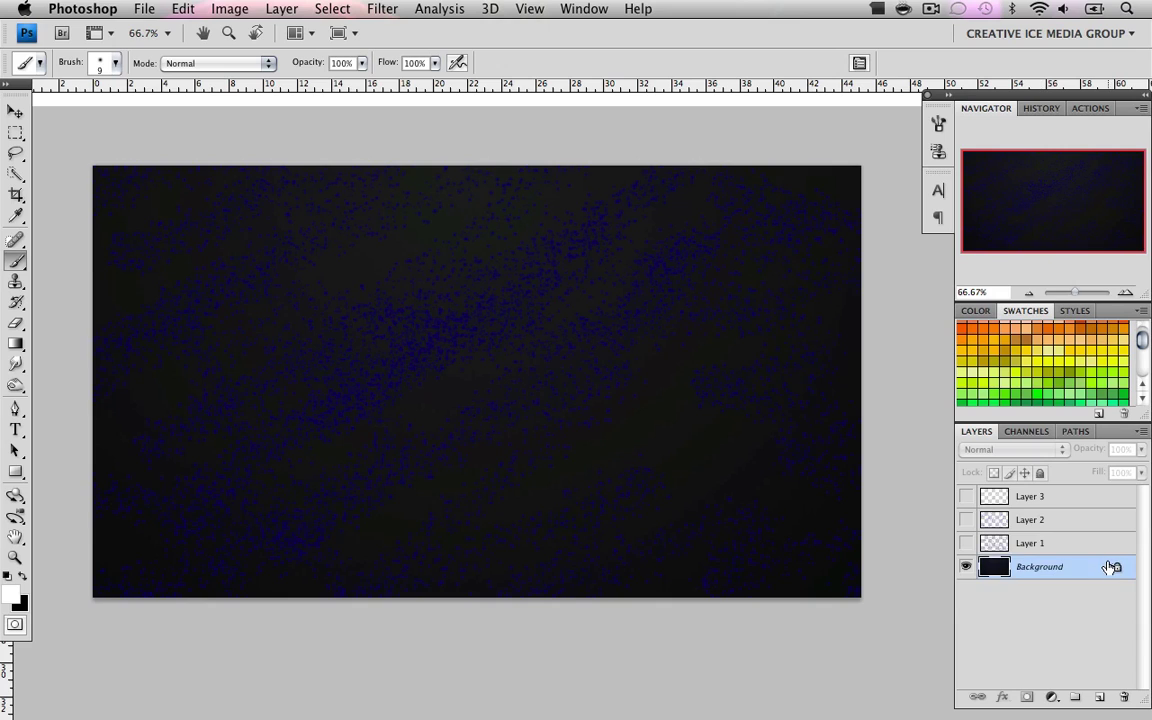
double_click(1118, 569)
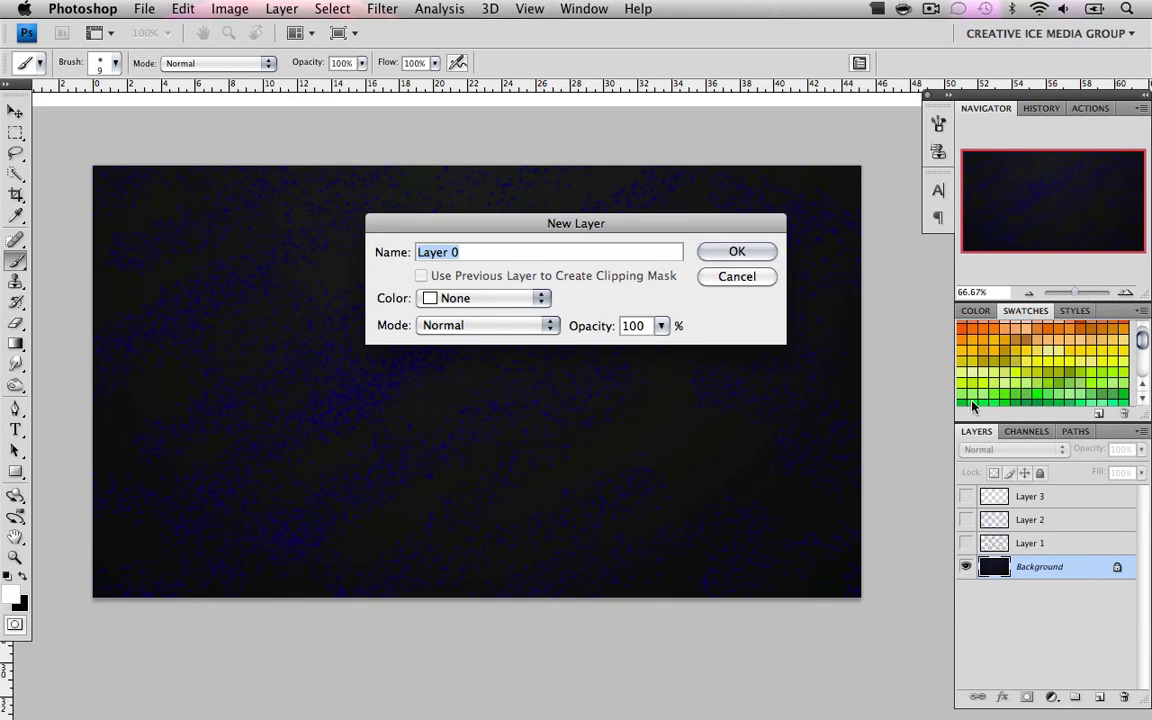
click(736, 252)
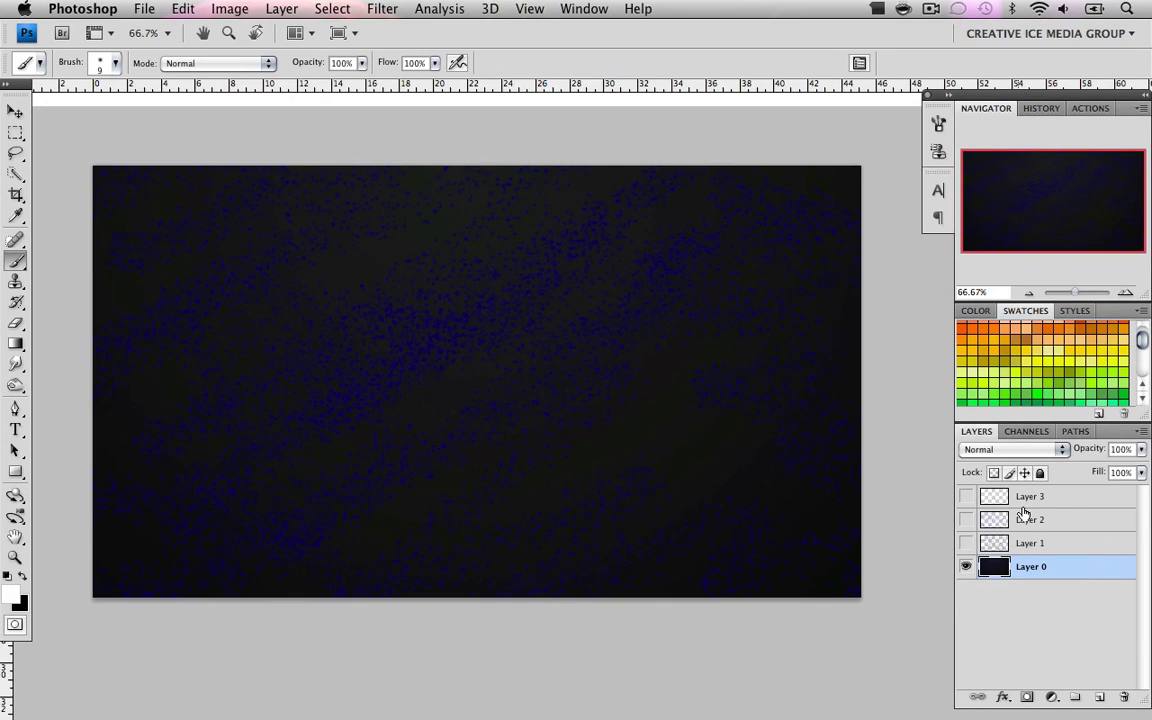
Step: Add Layer 4 below Layer 0 and fill it with solid black
click(1102, 697)
drag(1053, 566, 1033, 597)
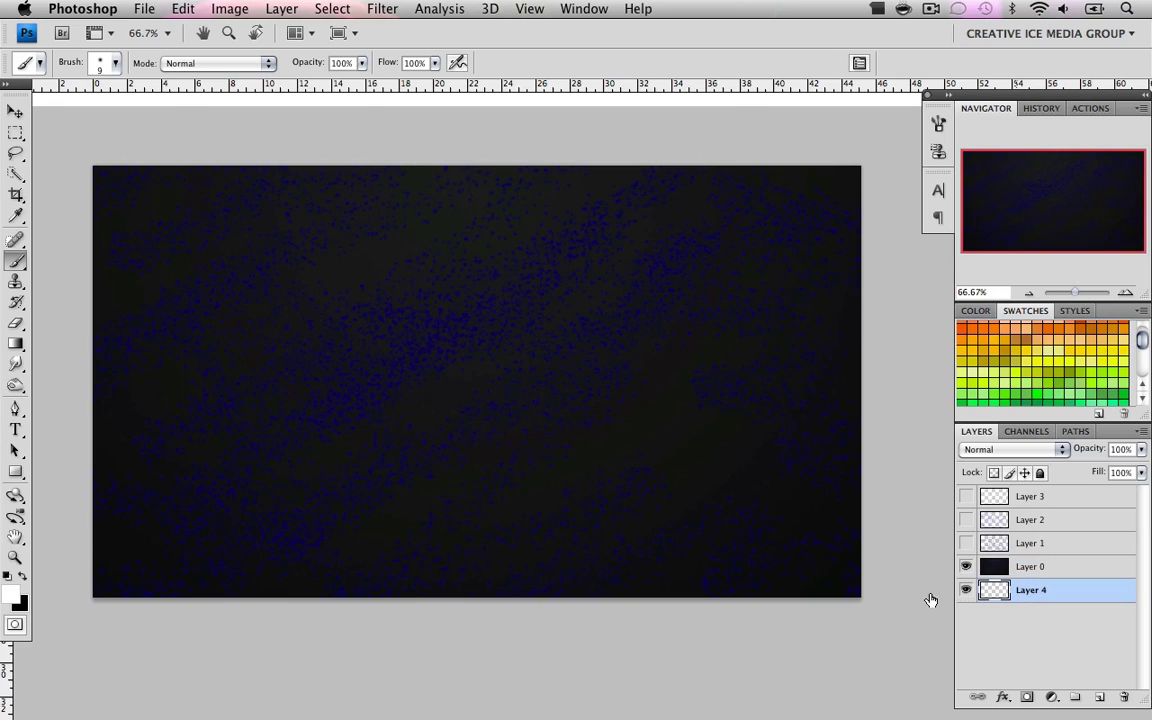
click(23, 578)
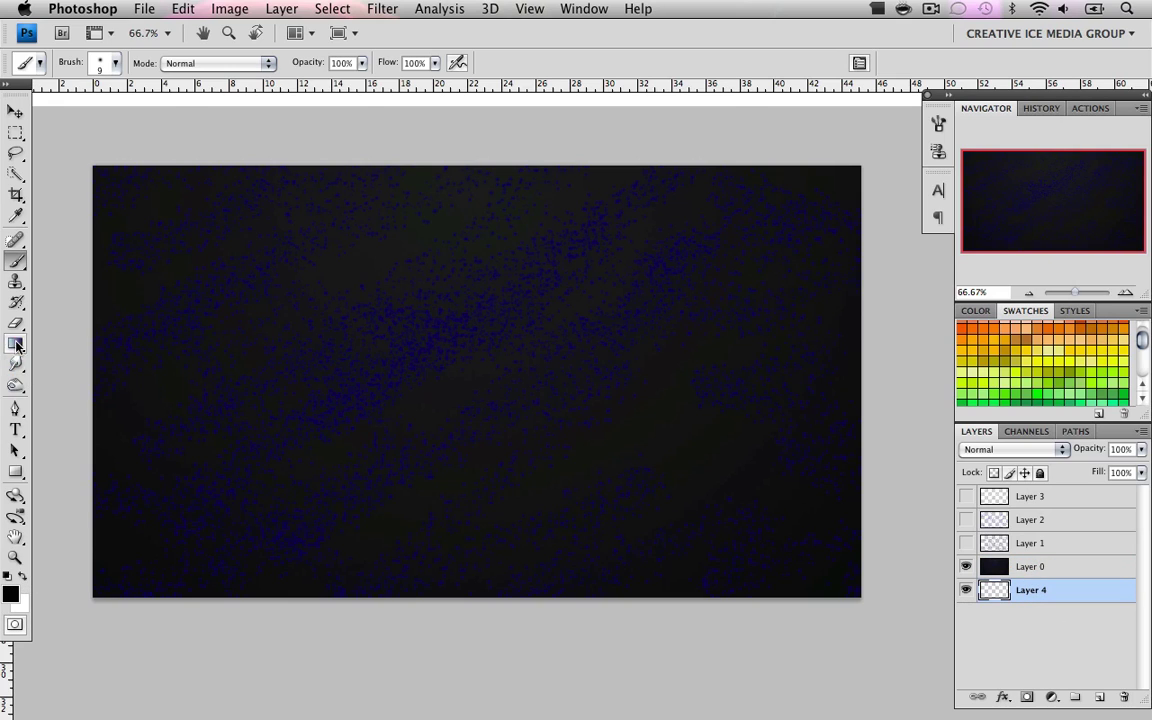
drag(15, 343, 70, 358)
click(435, 371)
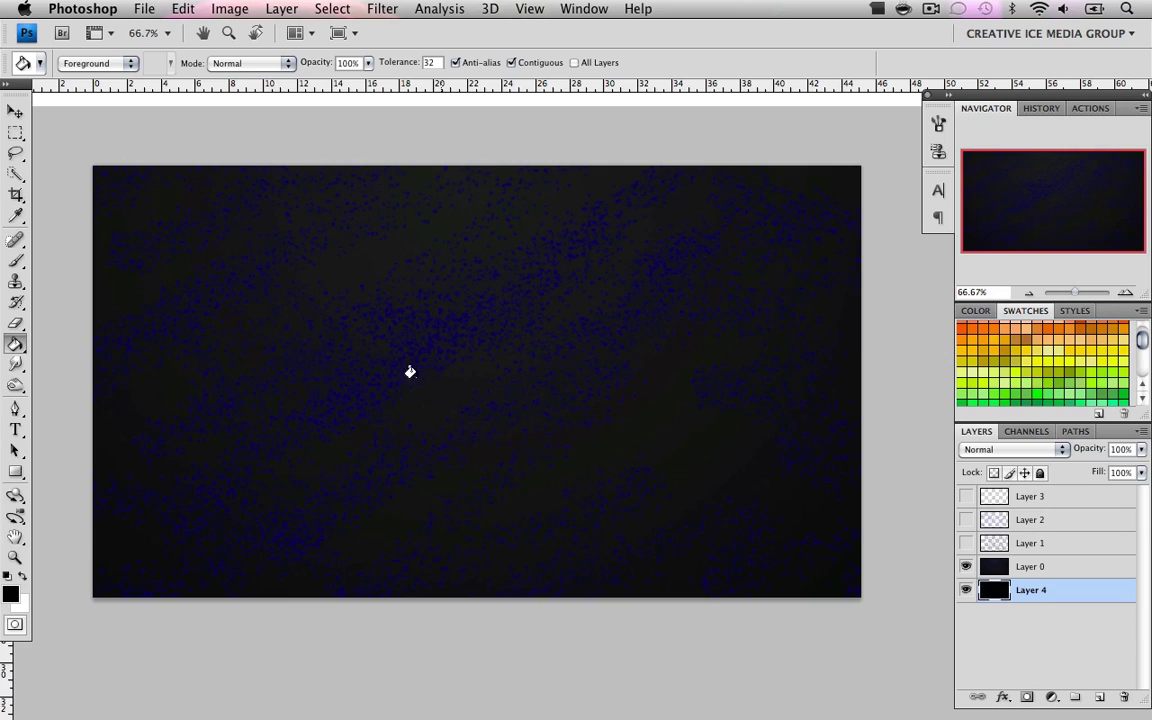
click(15, 112)
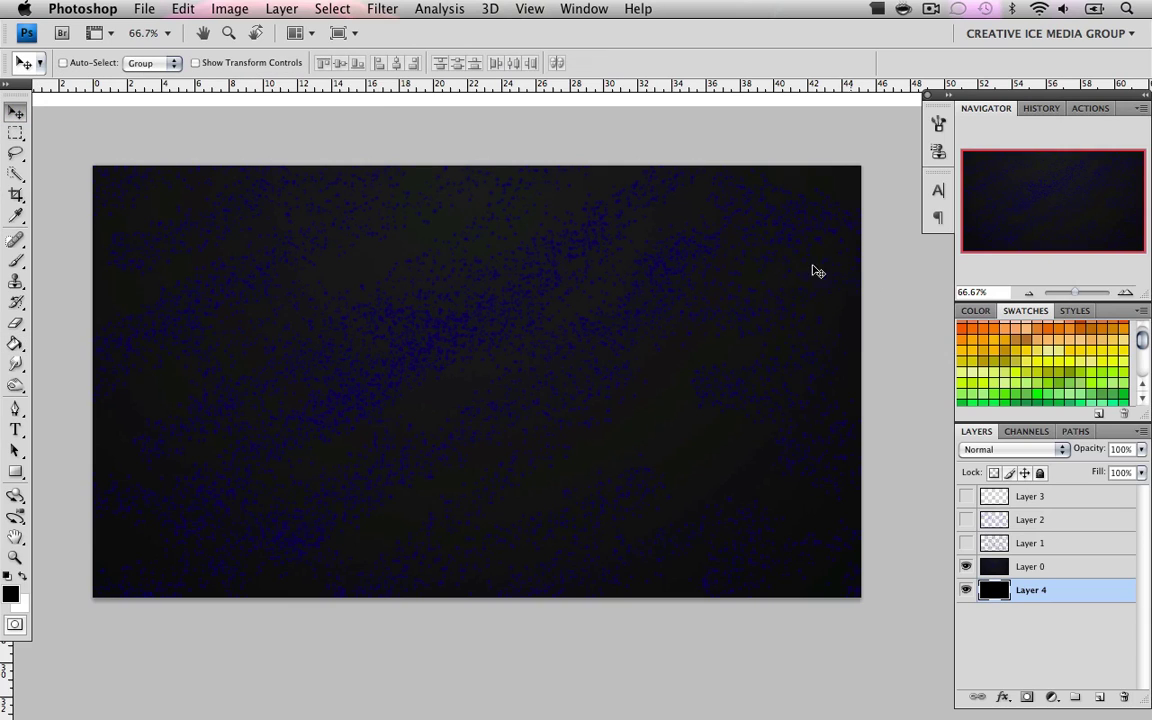
Step: Apply a motion blur of about 70 pixels to Layer 0
click(1052, 577)
drag(400, 278, 483, 298)
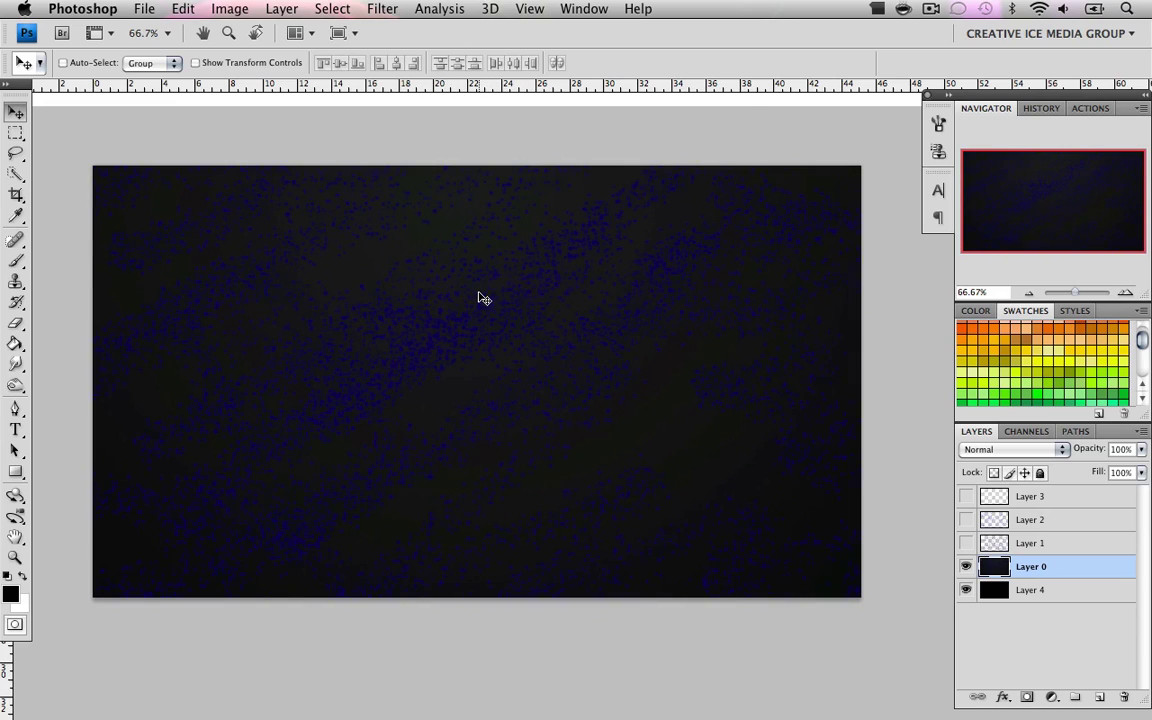
click(378, 9)
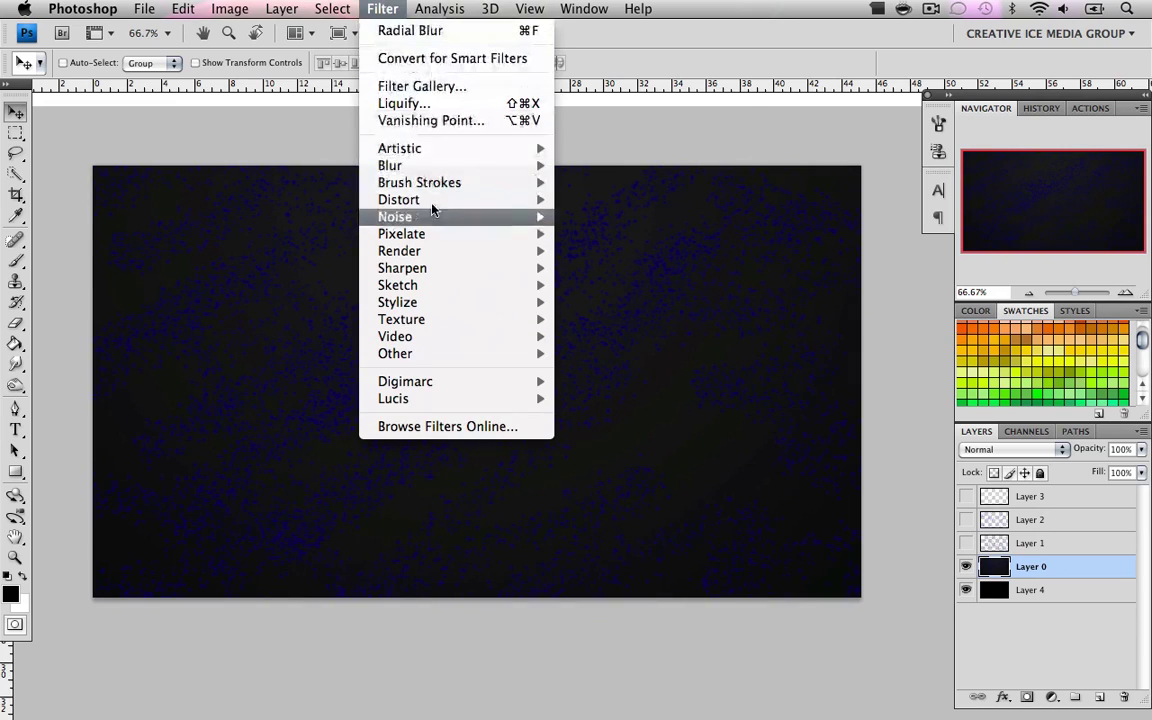
mouse_move(437, 168)
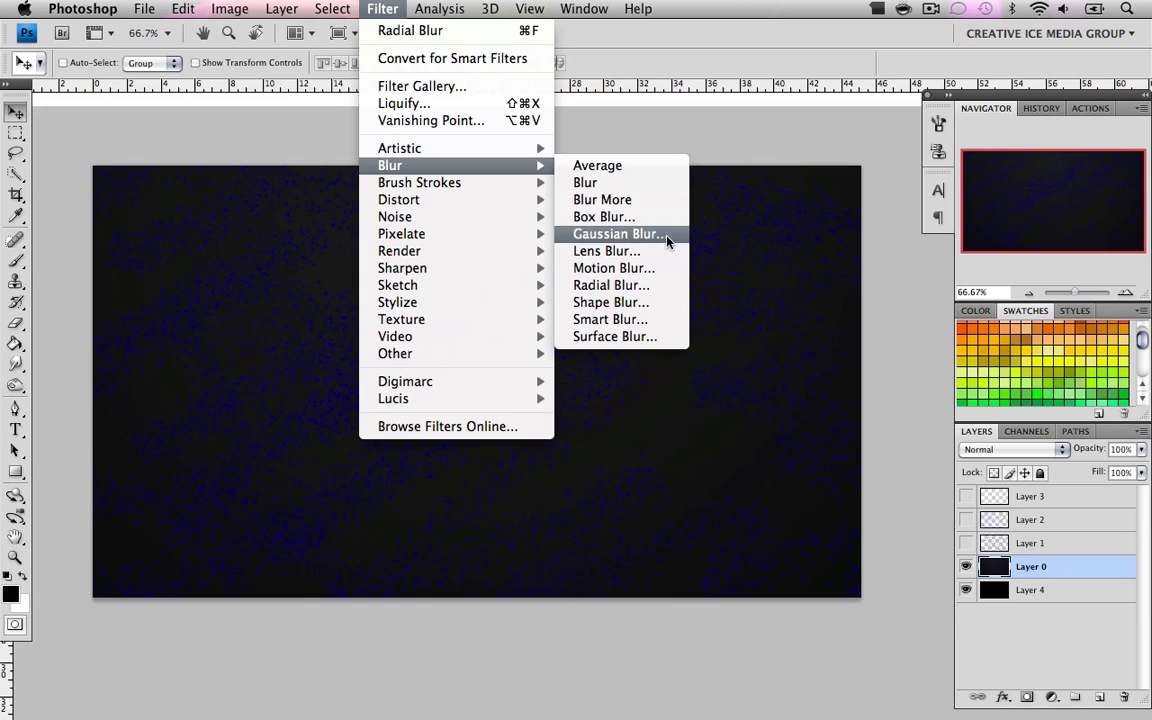
click(650, 266)
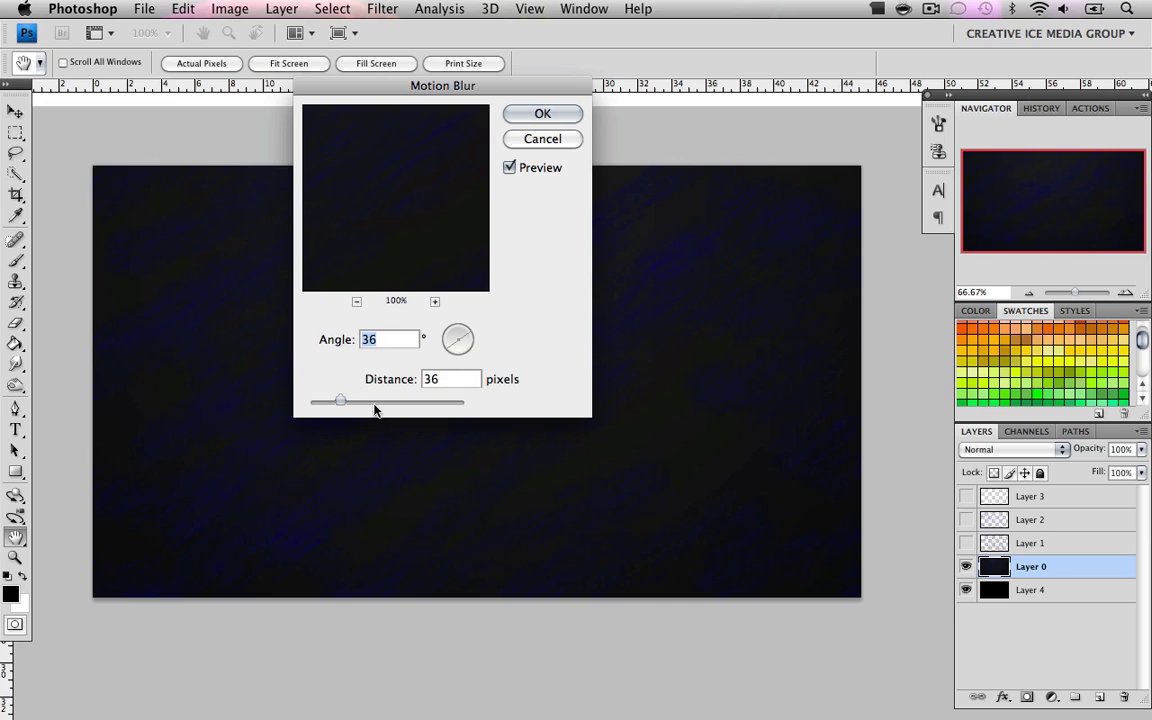
drag(339, 401, 365, 399)
click(510, 110)
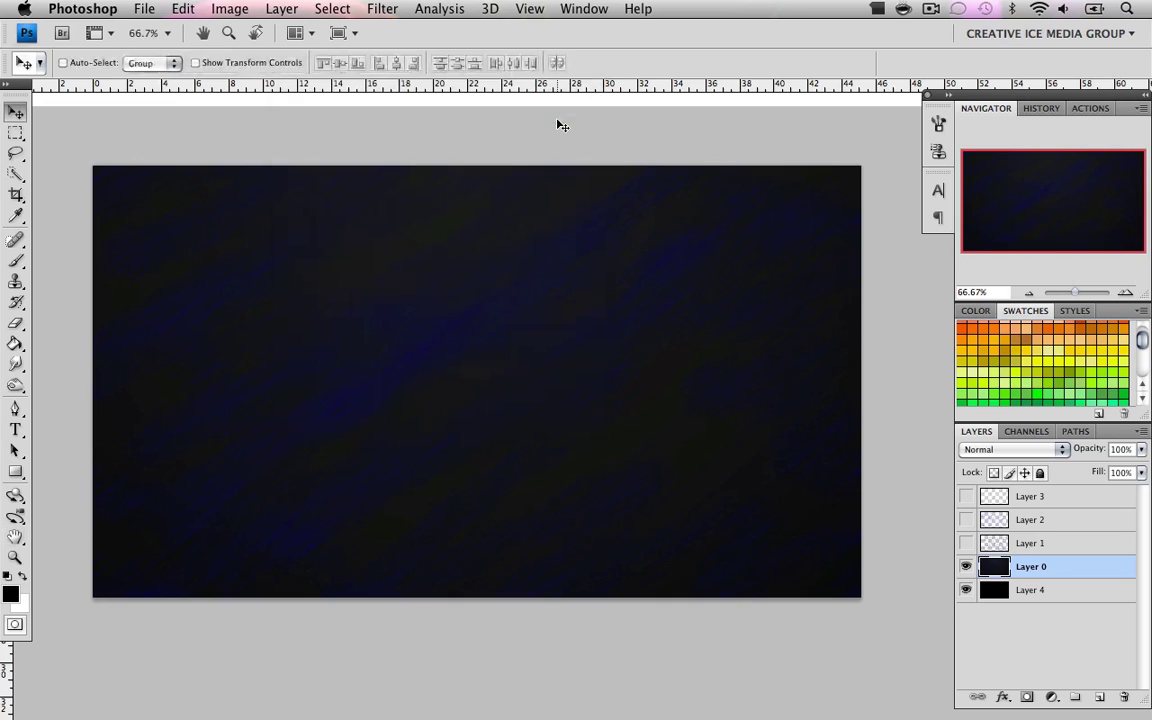
Step: Show Layer 1 and apply a Gaussian blur to its speckles
click(966, 543)
key(alt+bracketright)
click(363, 9)
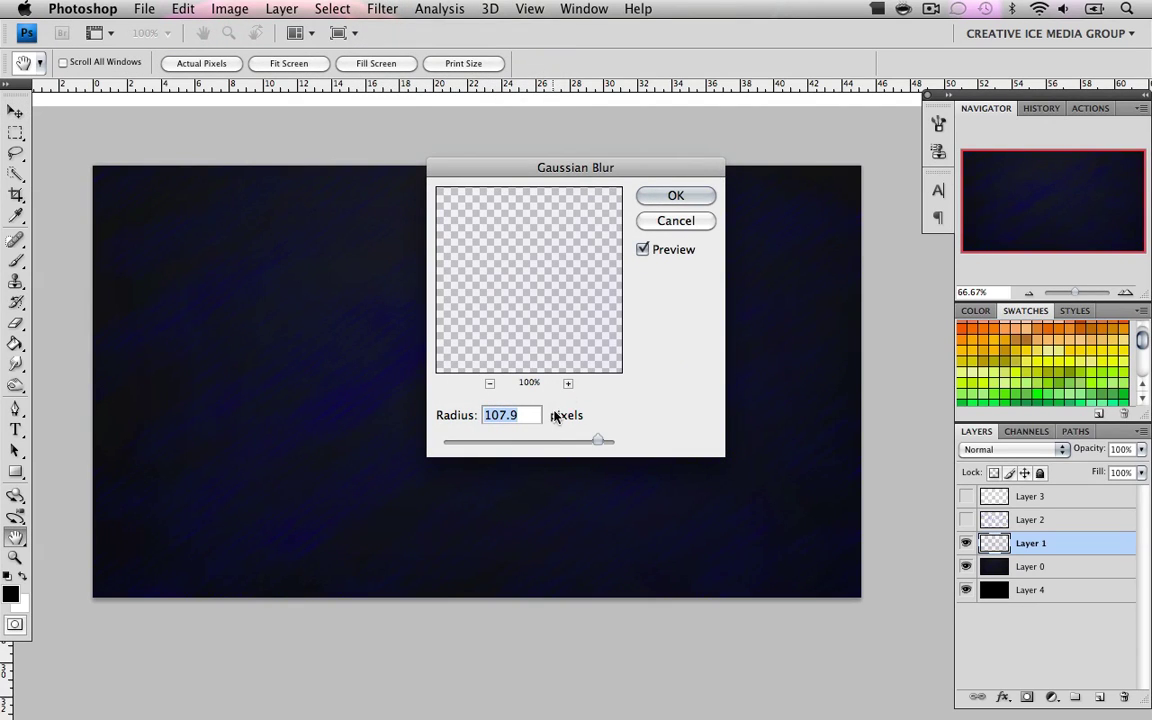
click(676, 196)
Step: Give Layer 1 a 90°, 73-pixel motion blur and show Layer 2 again
click(322, 10)
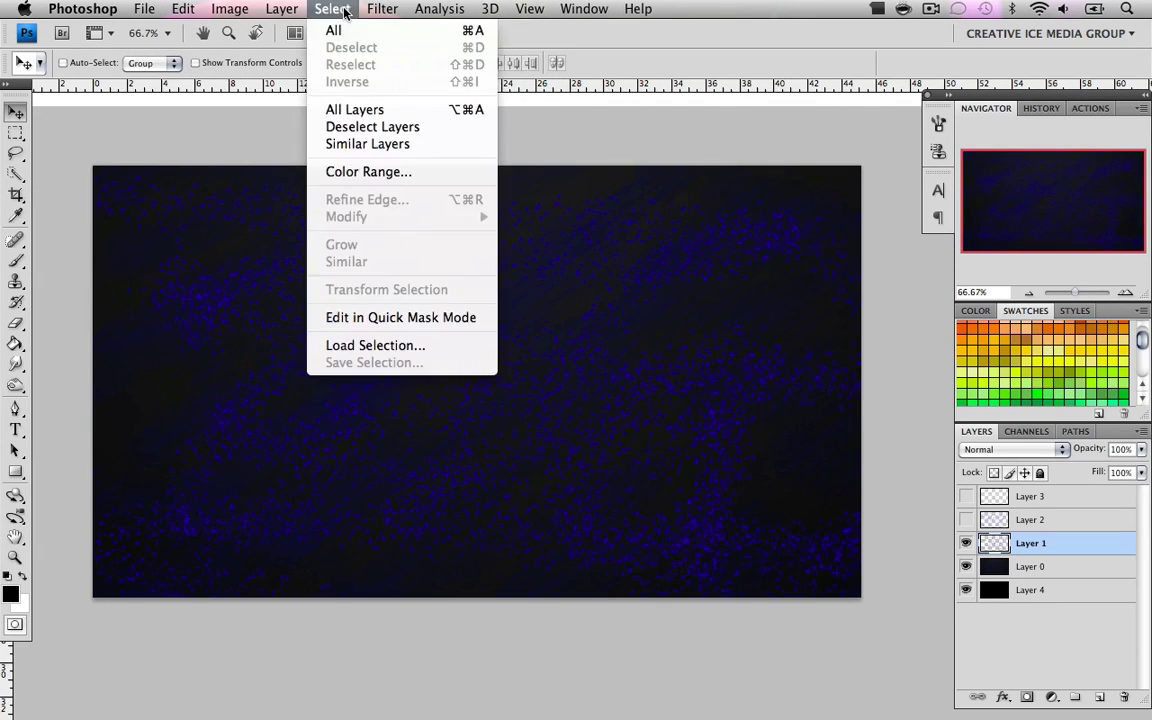
mouse_move(500, 166)
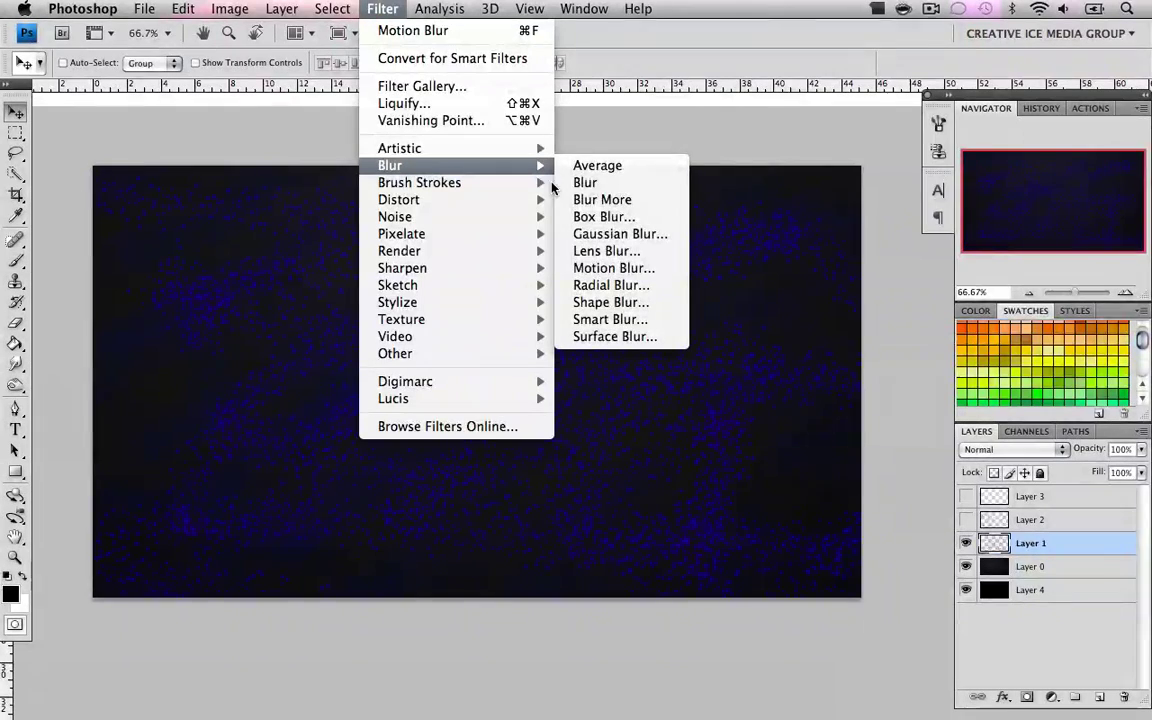
click(640, 268)
drag(531, 86, 795, 89)
text(70)
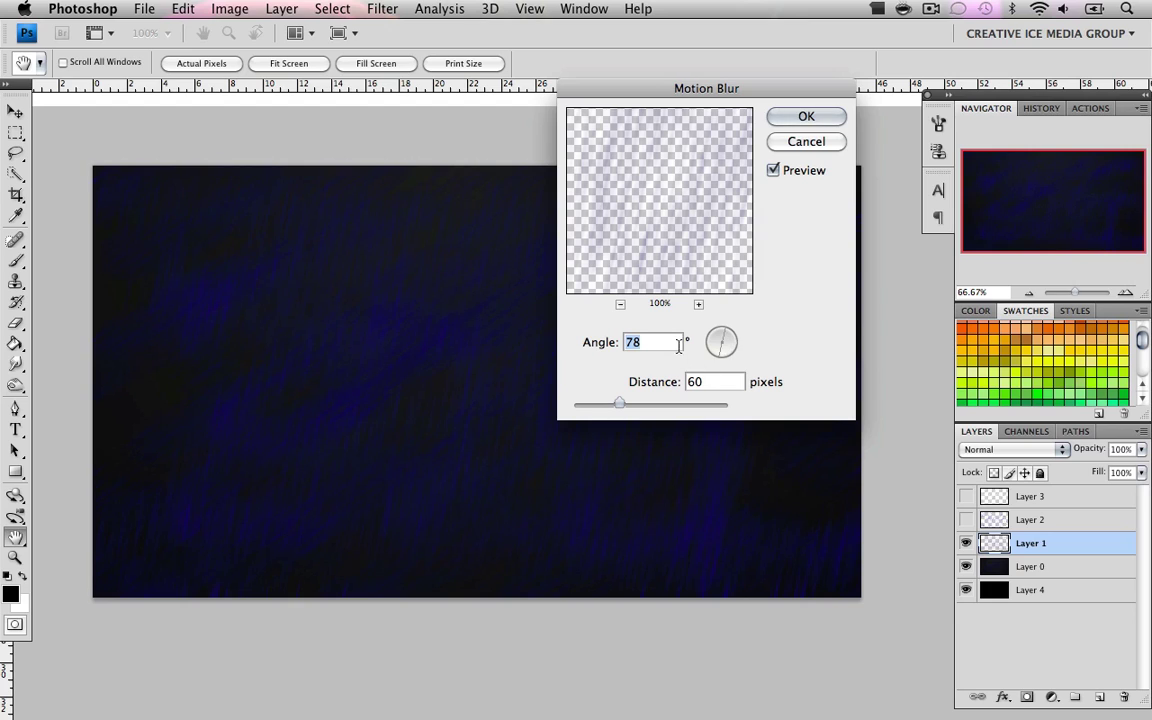
text(90)
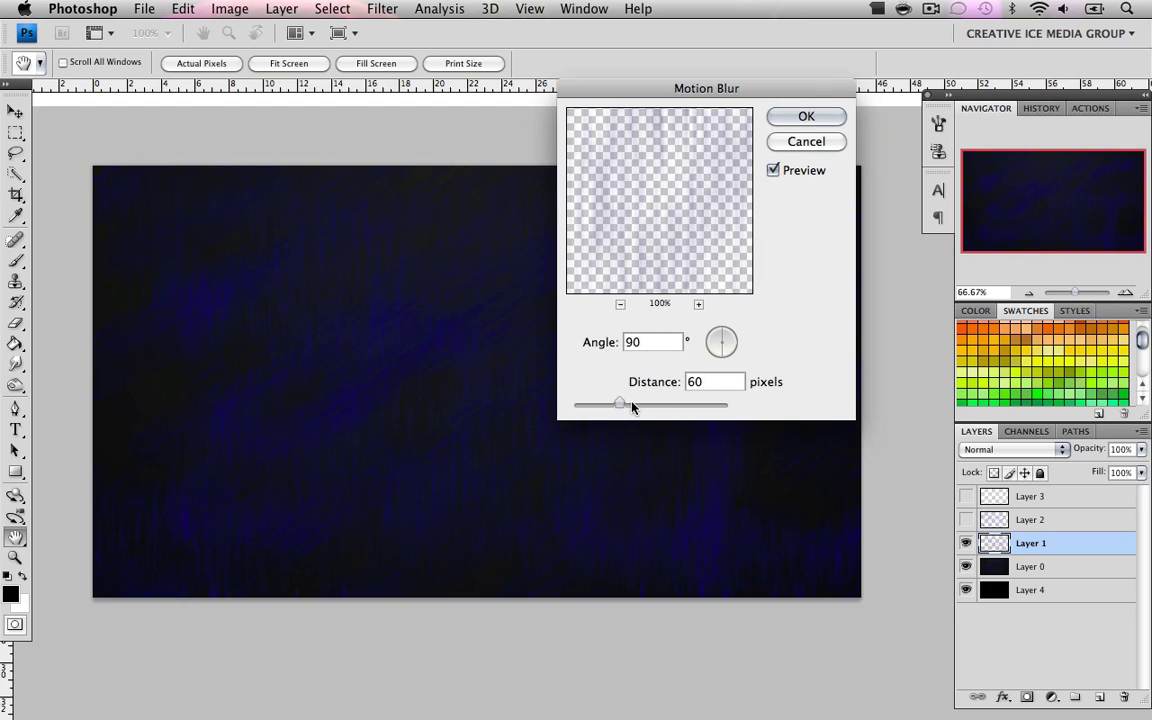
drag(619, 404, 625, 404)
key(Return)
key(v)
click(966, 519)
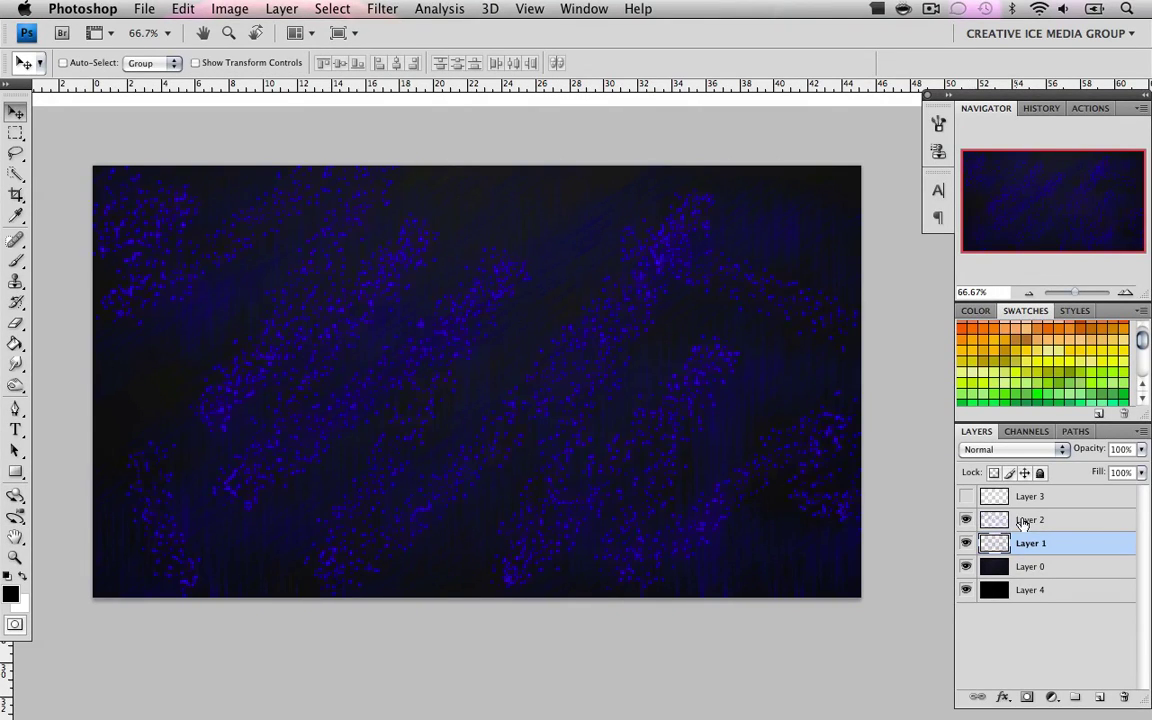
Step: Apply a motion blur at 38° angle and 94-pixel distance to Layer 2
click(1003, 515)
click(372, 10)
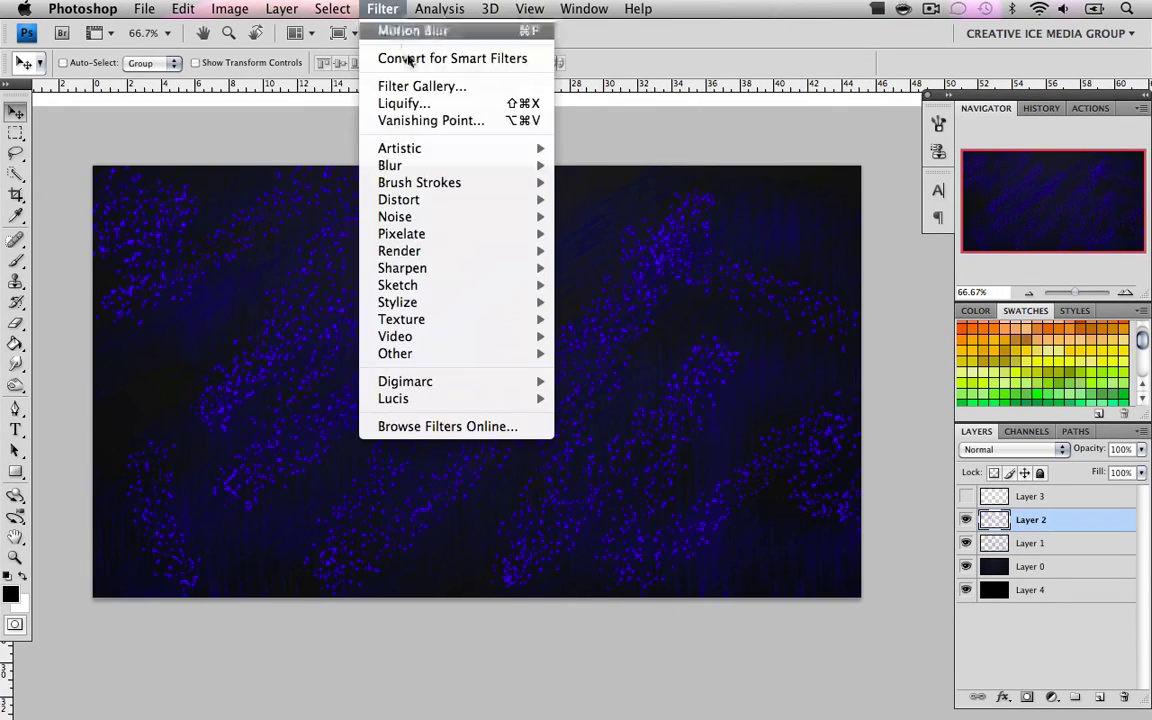
mouse_move(397, 165)
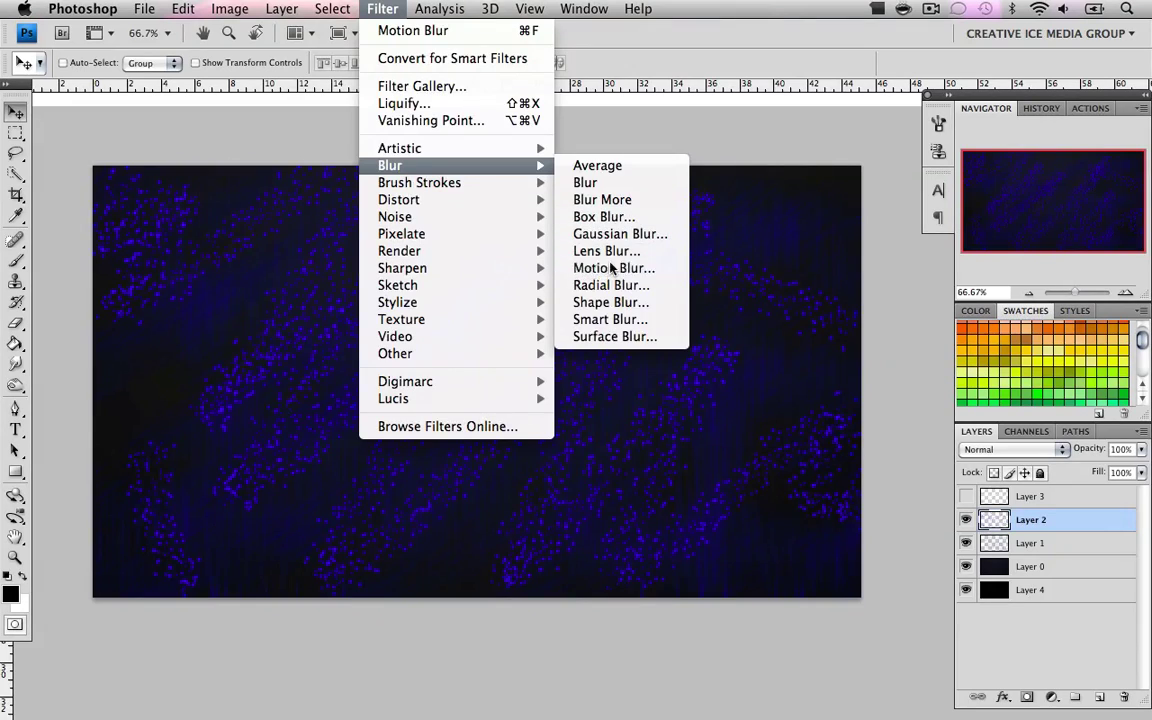
click(578, 266)
drag(722, 332, 736, 349)
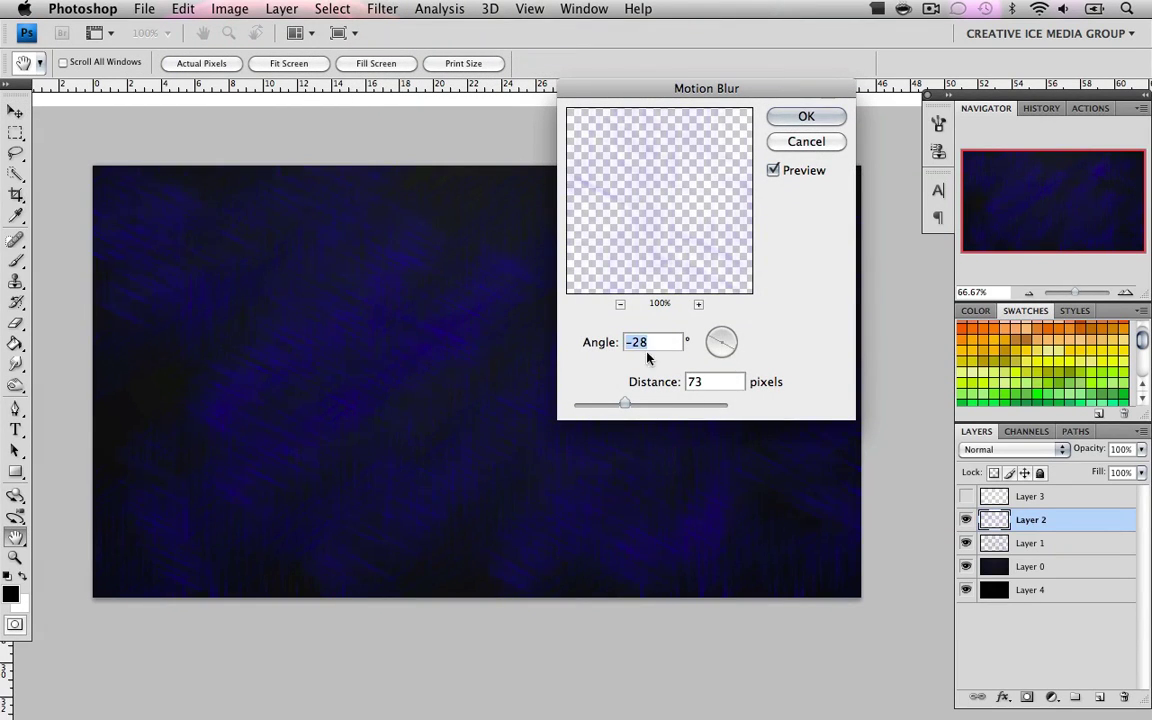
drag(622, 404, 635, 406)
click(735, 340)
click(732, 334)
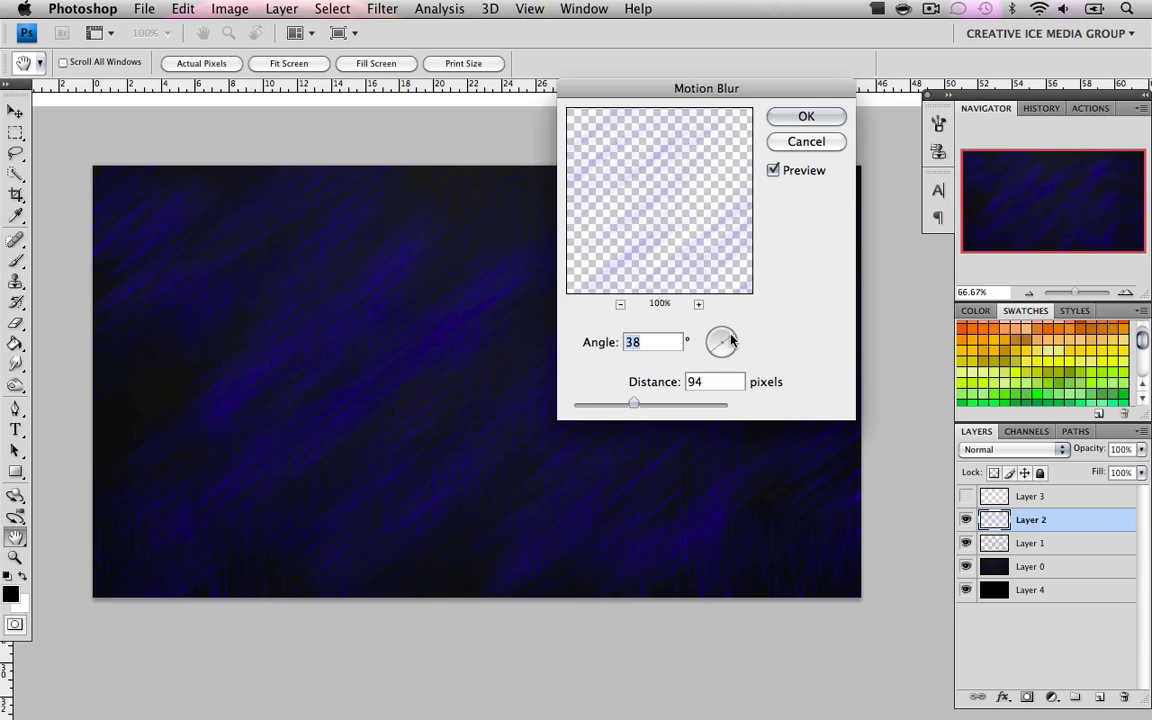
click(810, 117)
Step: Show Layer 3 and motion-blur its white speckles at 0° into horizontal streaks
click(1034, 497)
click(965, 496)
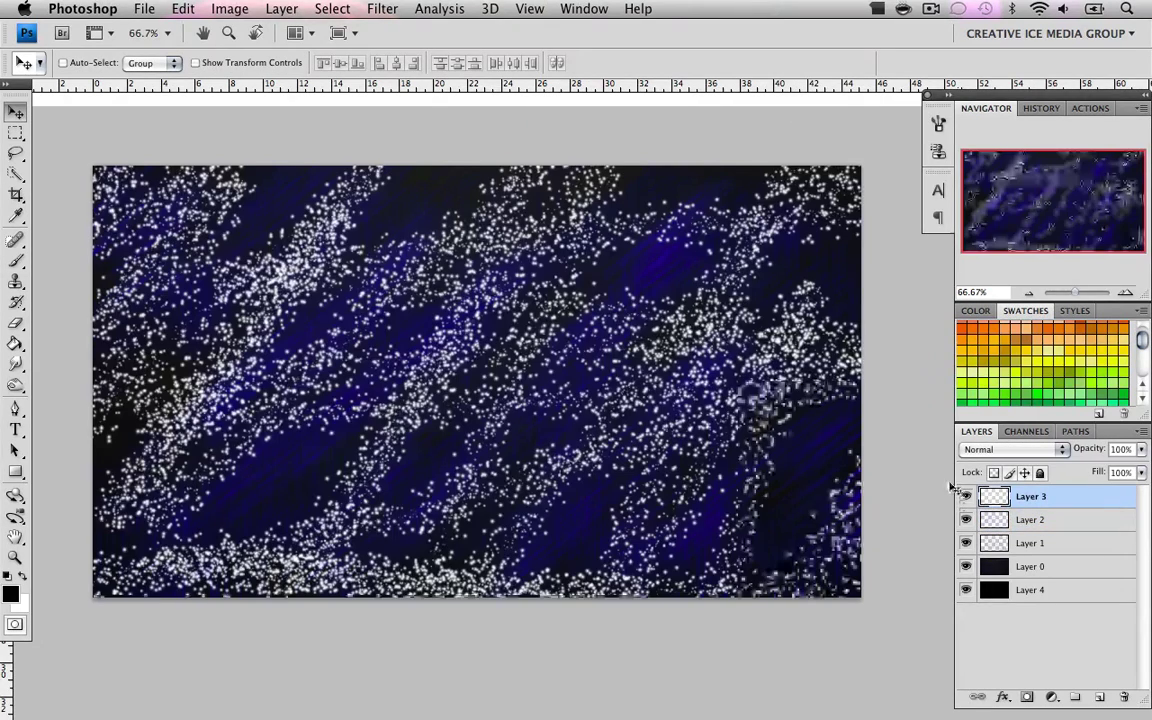
click(385, 10)
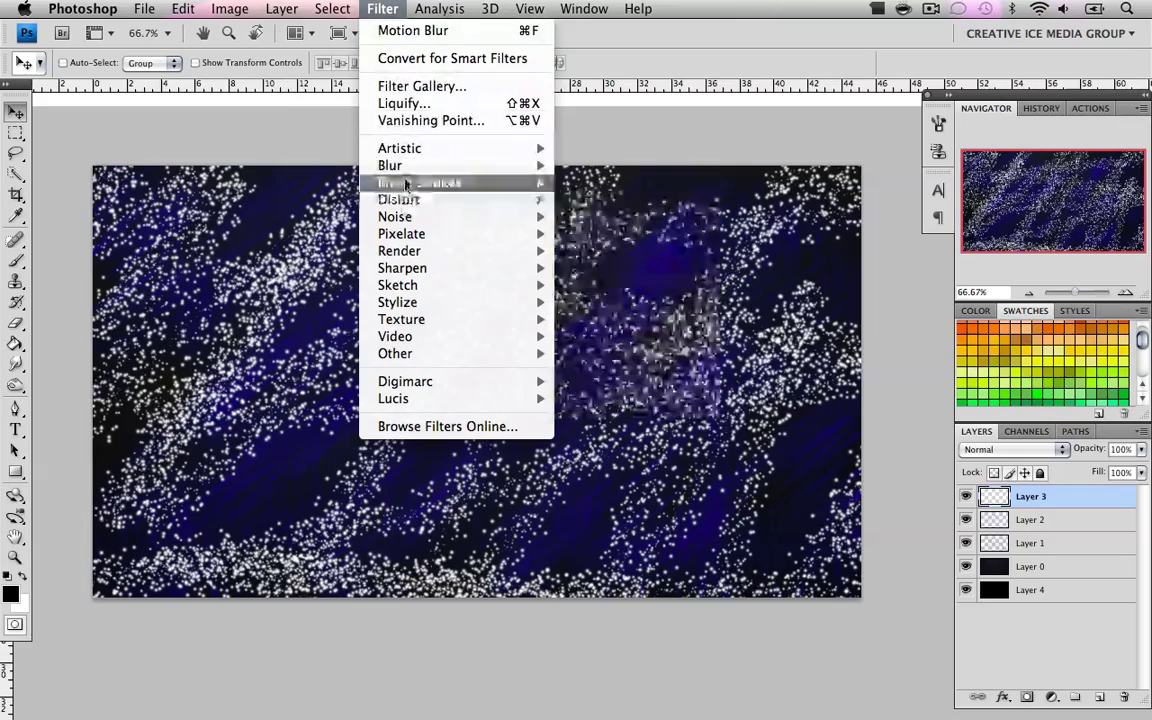
mouse_move(440, 166)
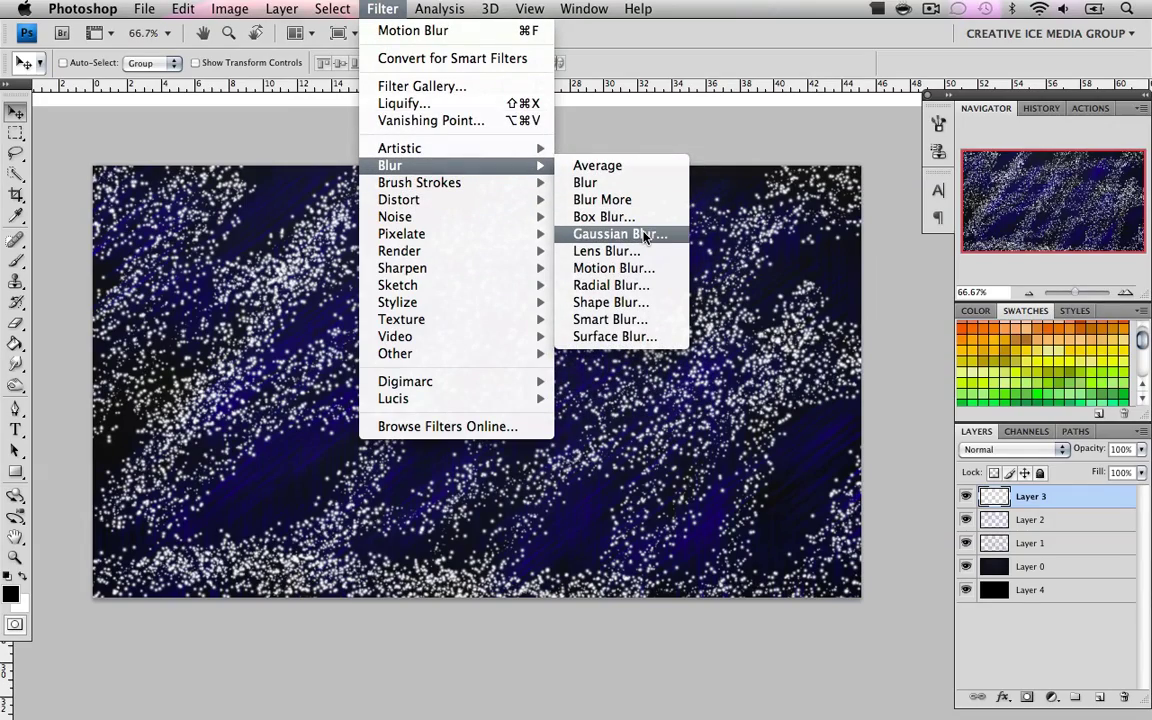
click(614, 267)
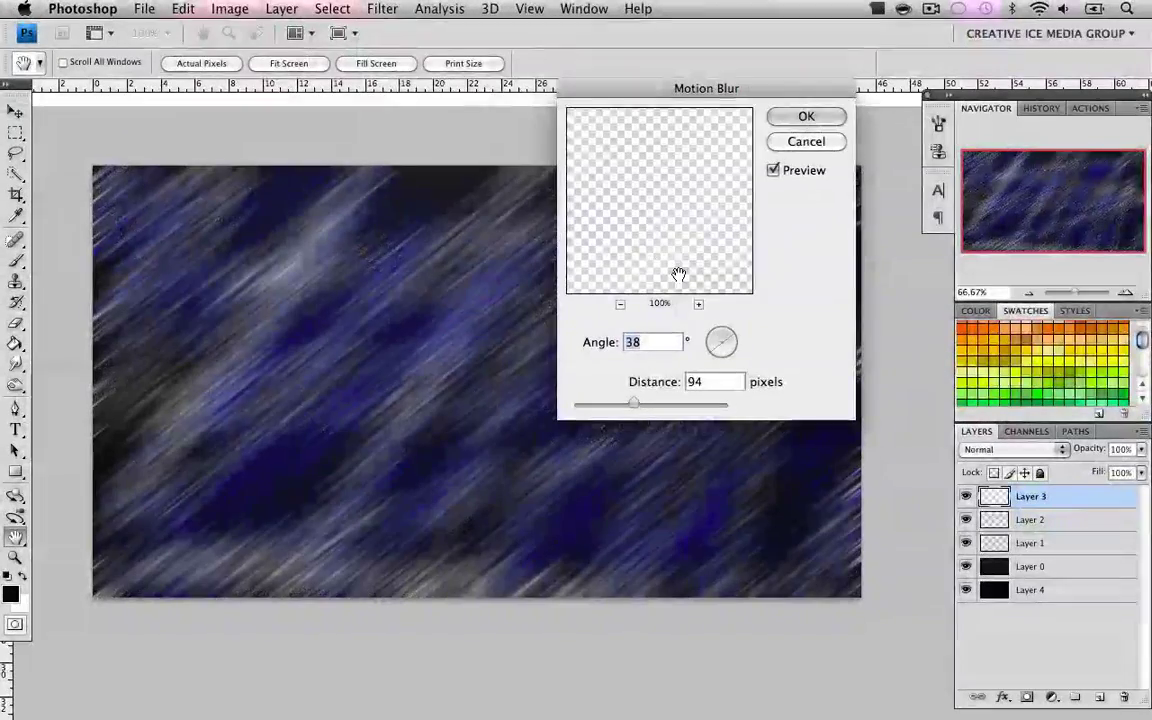
text(0)
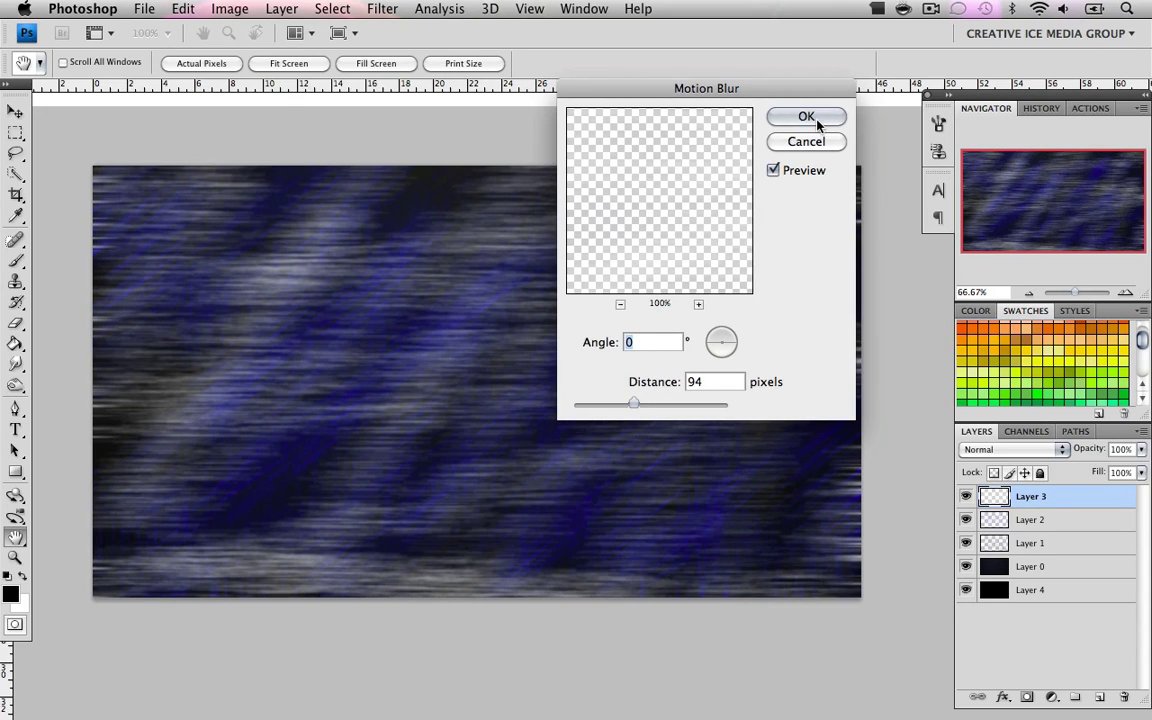
click(812, 118)
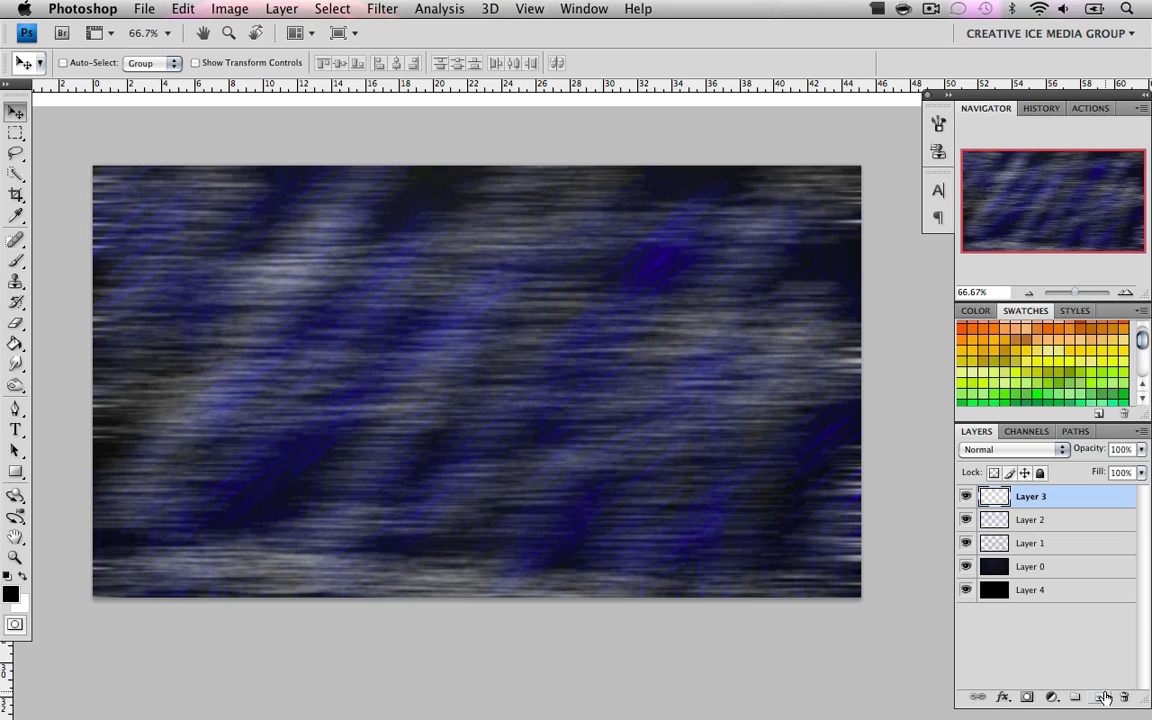
Step: Add a new top Layer 5 and fill it with black
key(super+shift+alt+n)
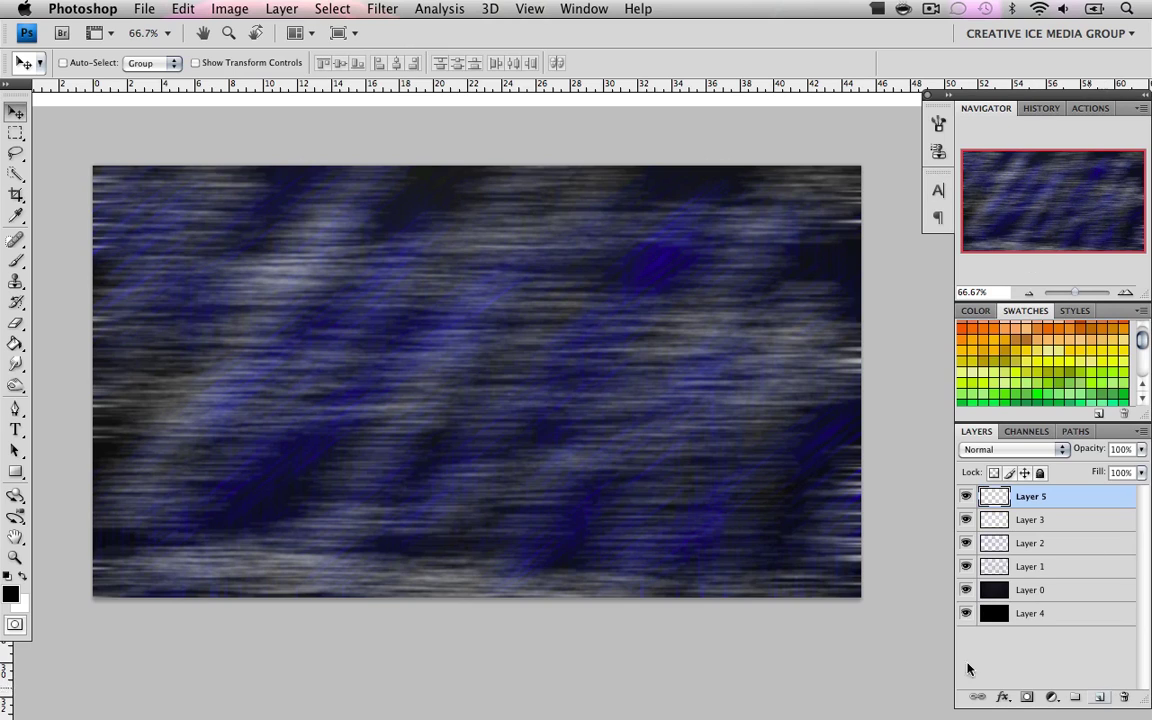
click(15, 343)
click(346, 340)
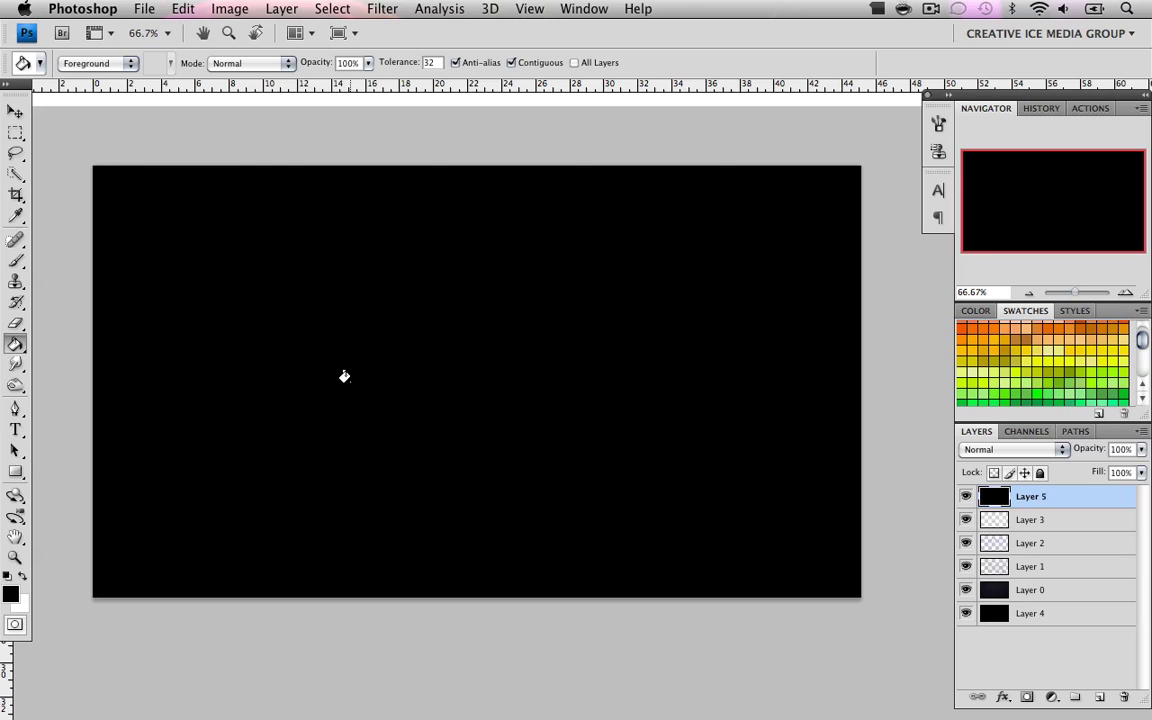
Step: Render Fibers on Layer 5 with Variance 16 and Strength 4
click(397, 15)
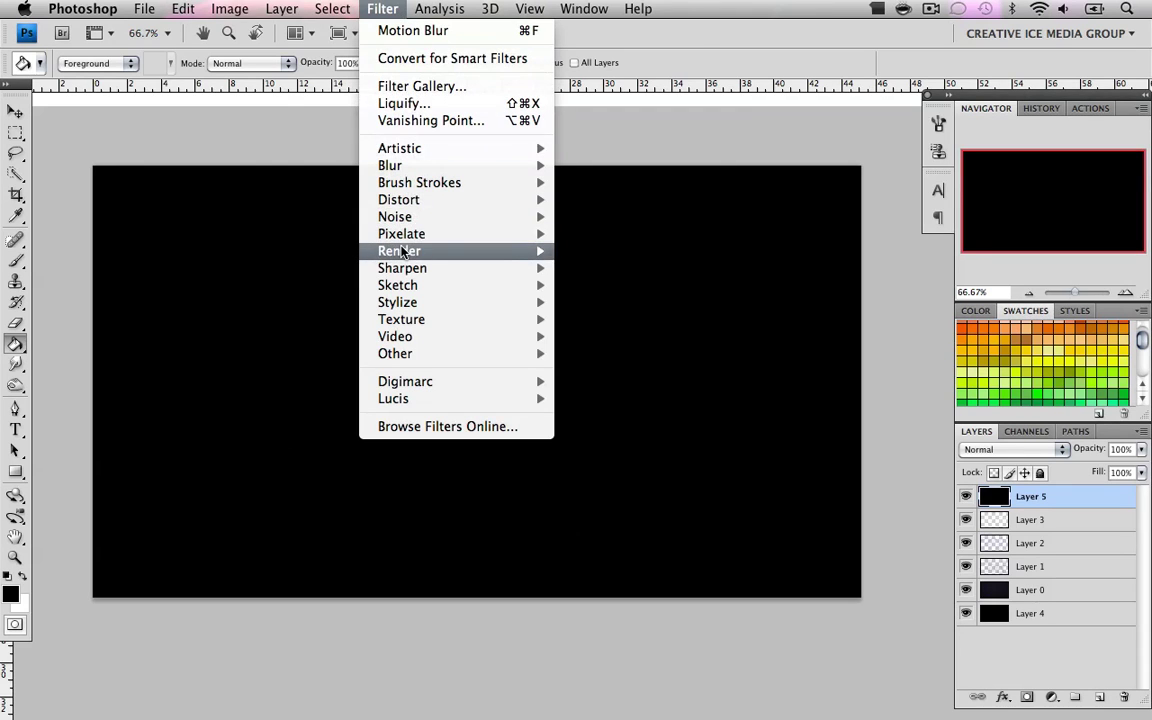
mouse_move(462, 251)
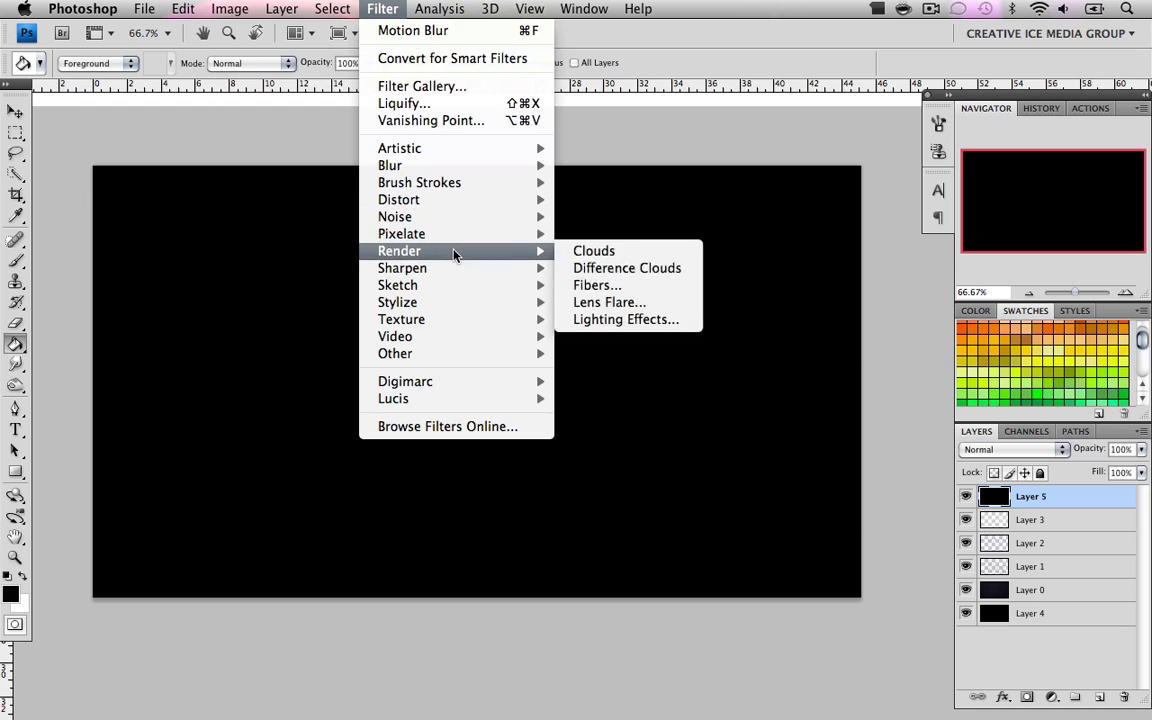
click(648, 287)
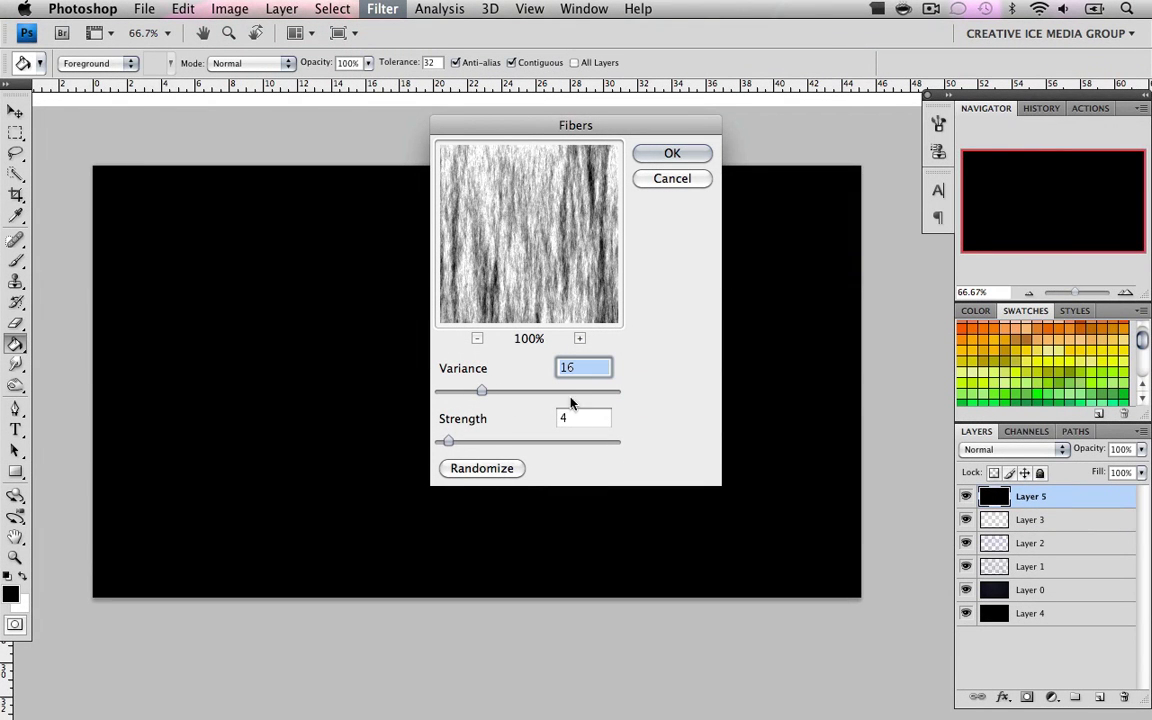
click(668, 153)
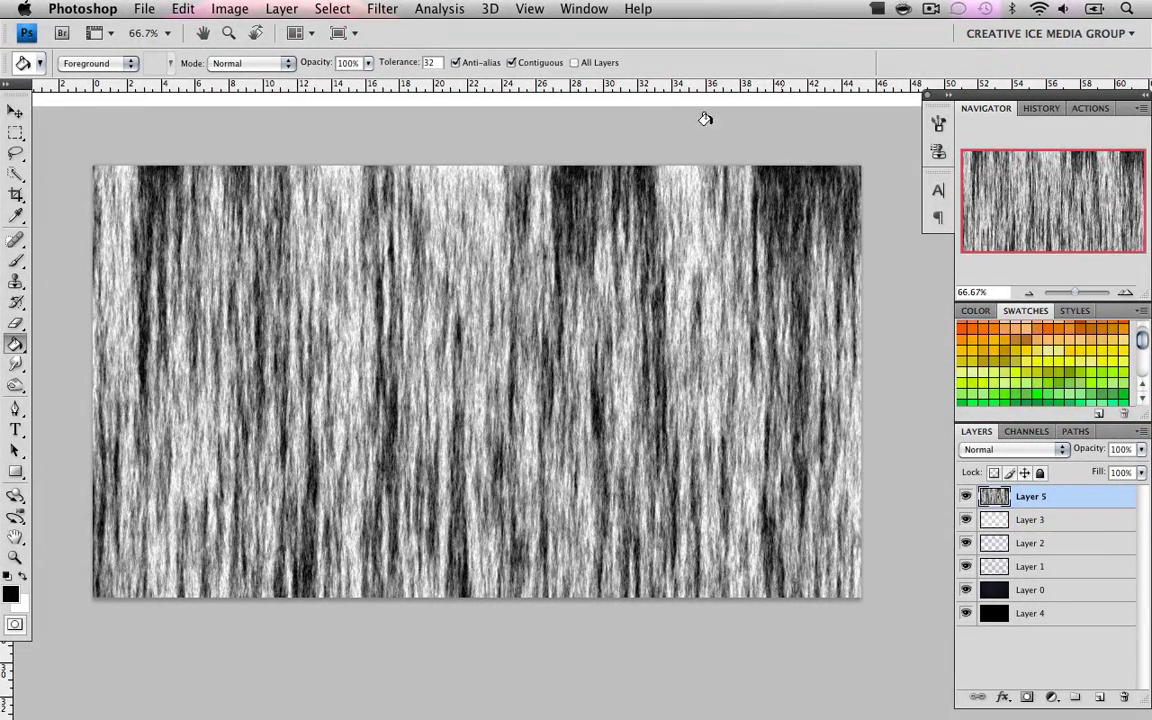
Step: Motion-blur Layer 5's fibers at 90° with a 999-pixel distance
click(382, 9)
mouse_move(463, 218)
mouse_move(450, 166)
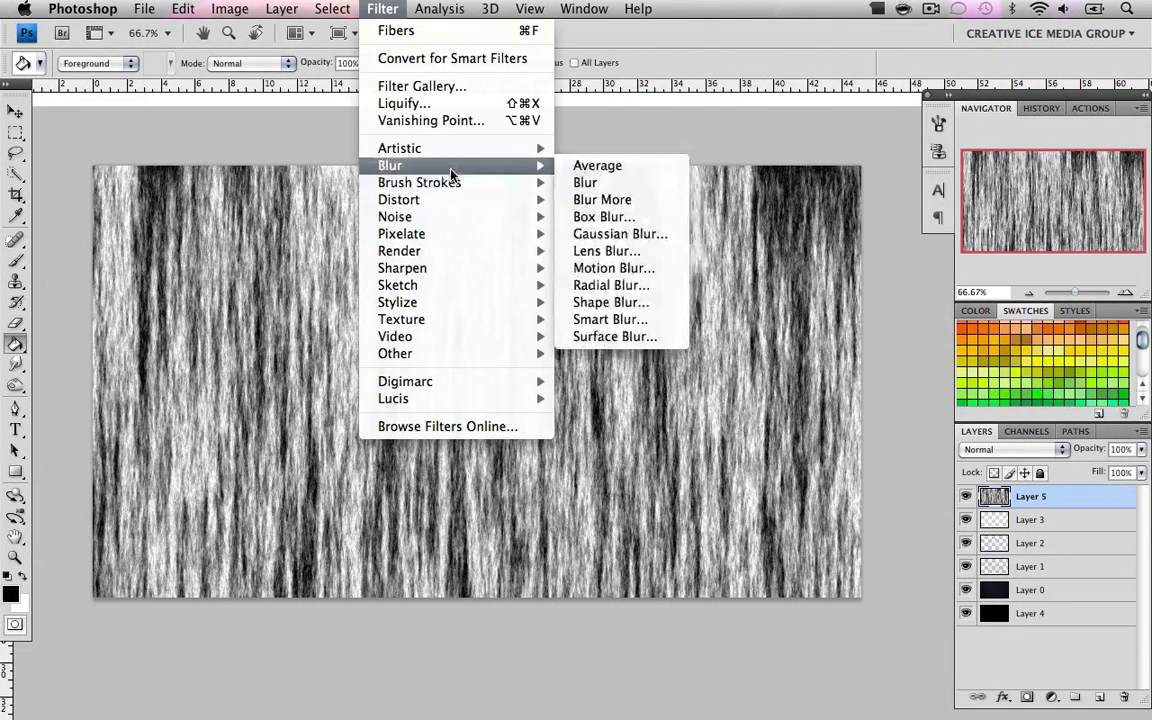
click(613, 268)
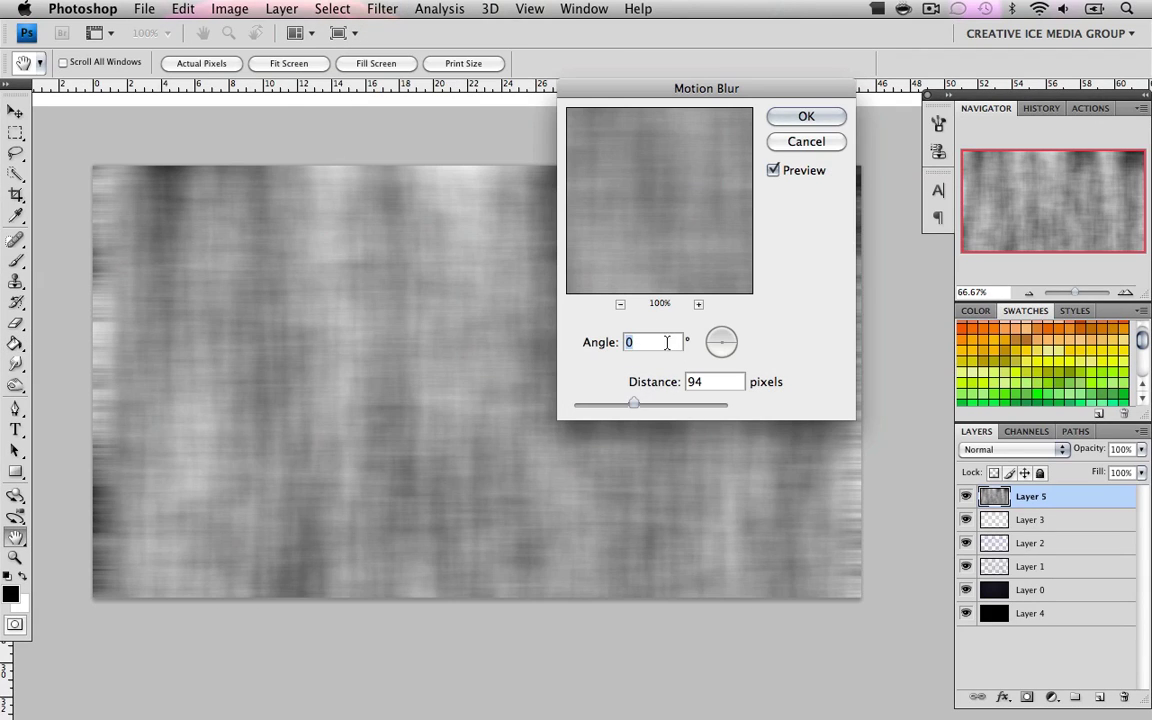
text(90)
drag(635, 403, 815, 411)
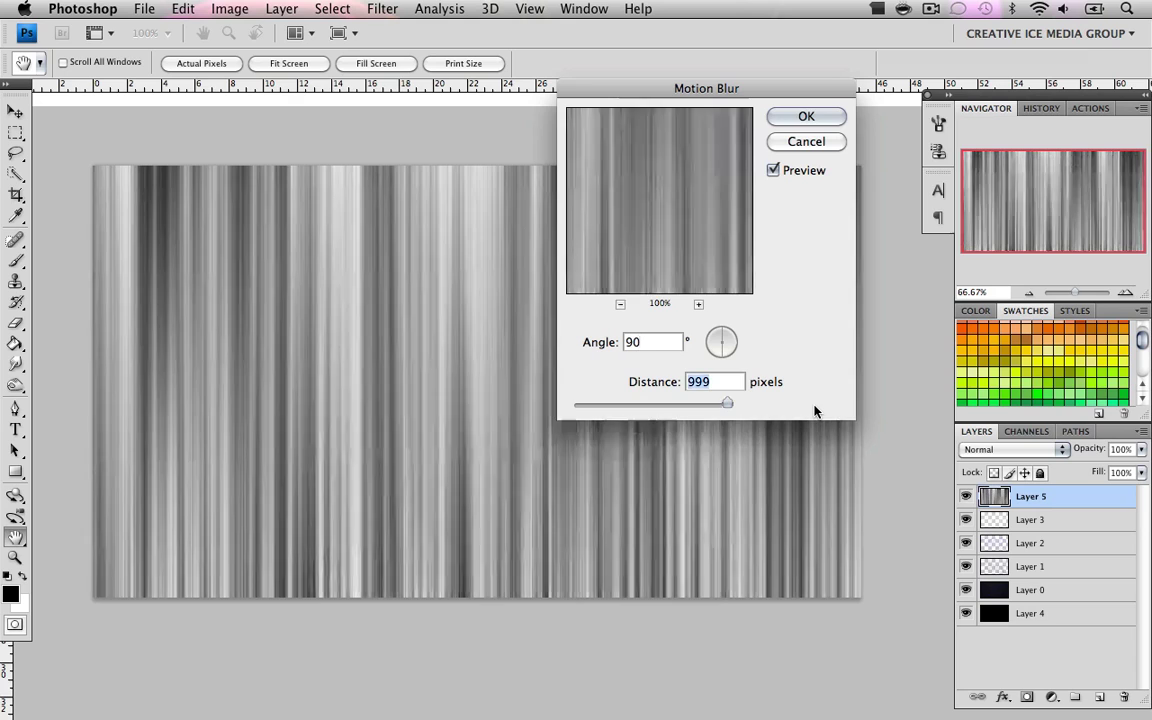
click(803, 115)
Step: Duplicate Layer 5 and rotate the copy 90° clockwise
key(g)
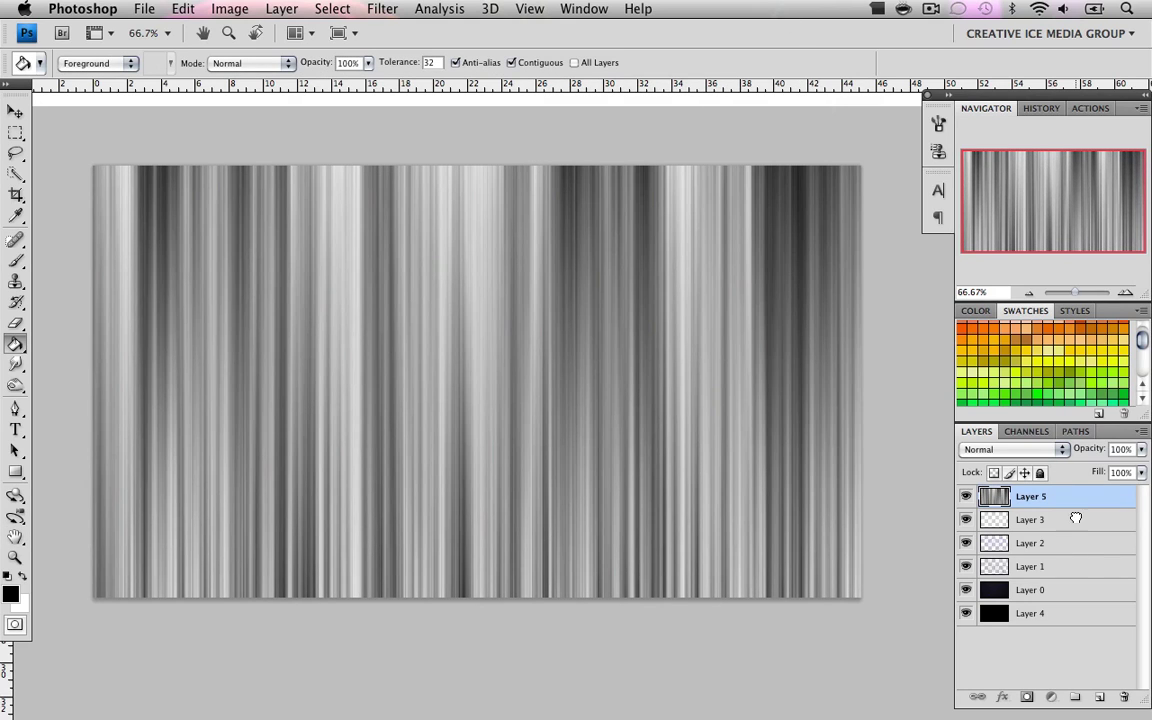
drag(1075, 517, 1099, 697)
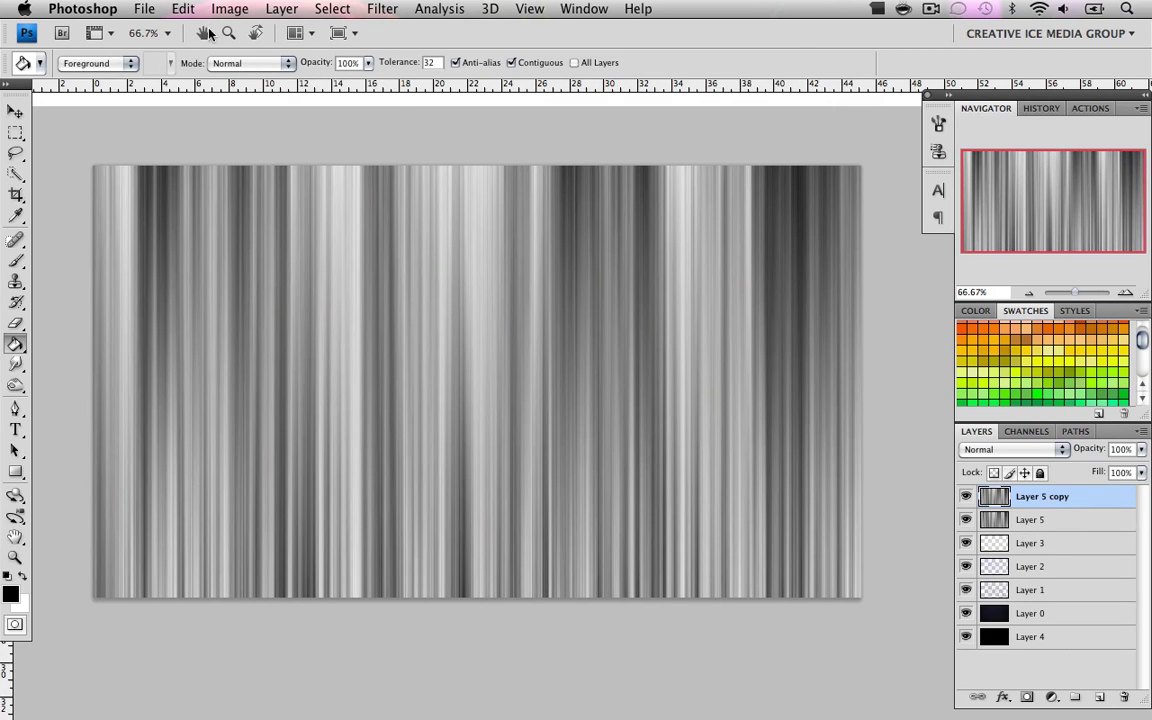
click(186, 8)
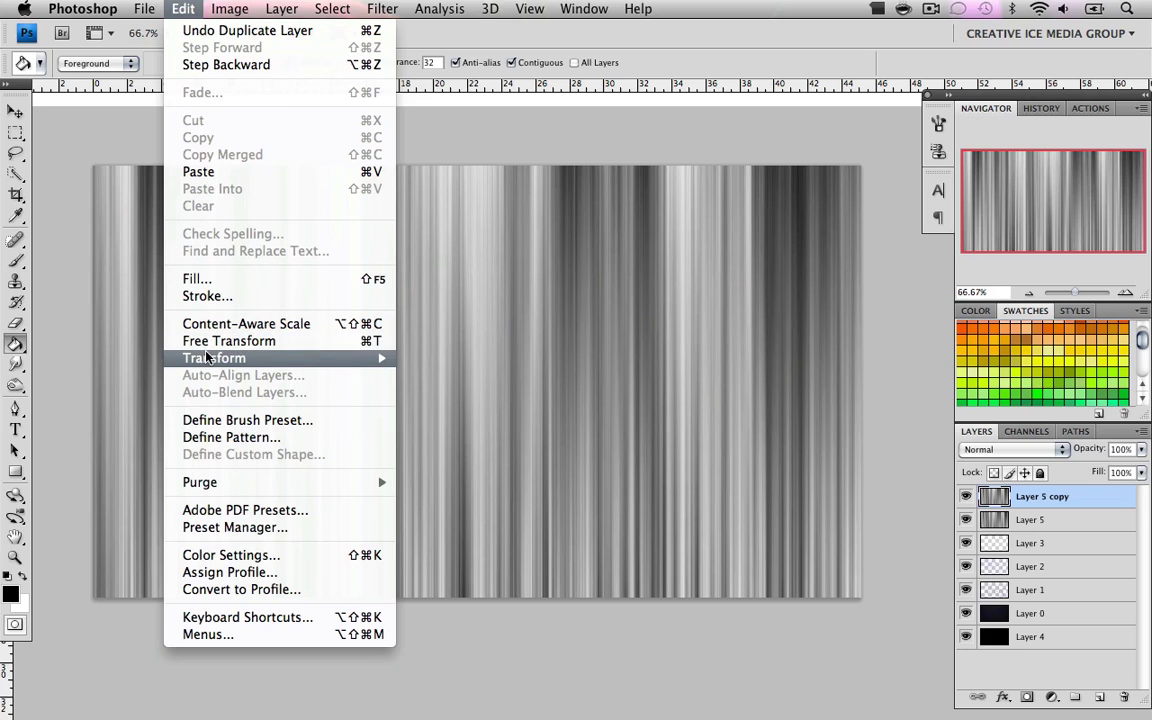
mouse_move(190, 358)
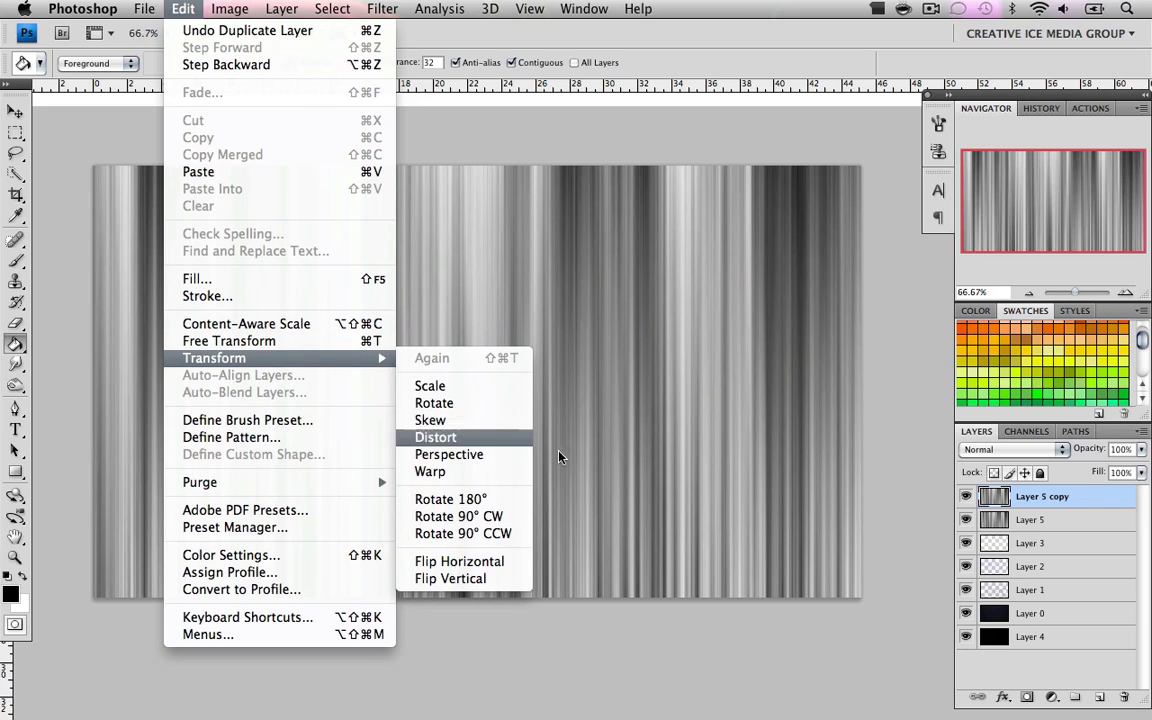
click(515, 517)
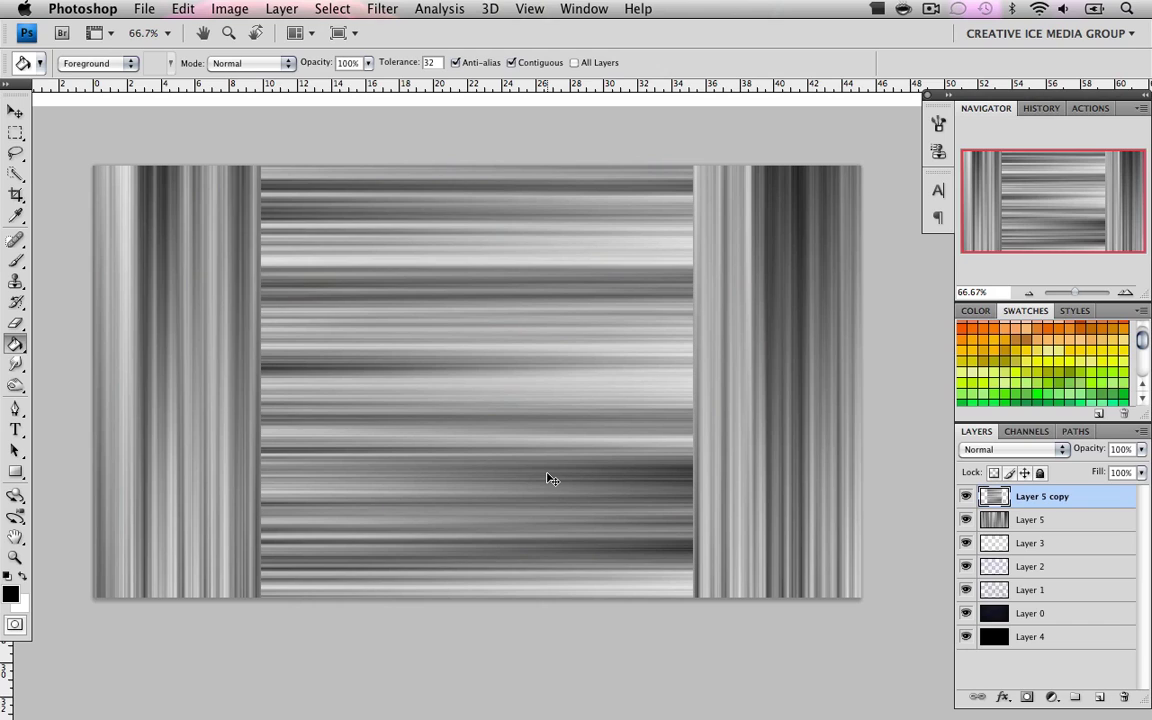
Step: Stretch the Layer 5 copy out to the canvas's left and right edges
key(ctrl+t)
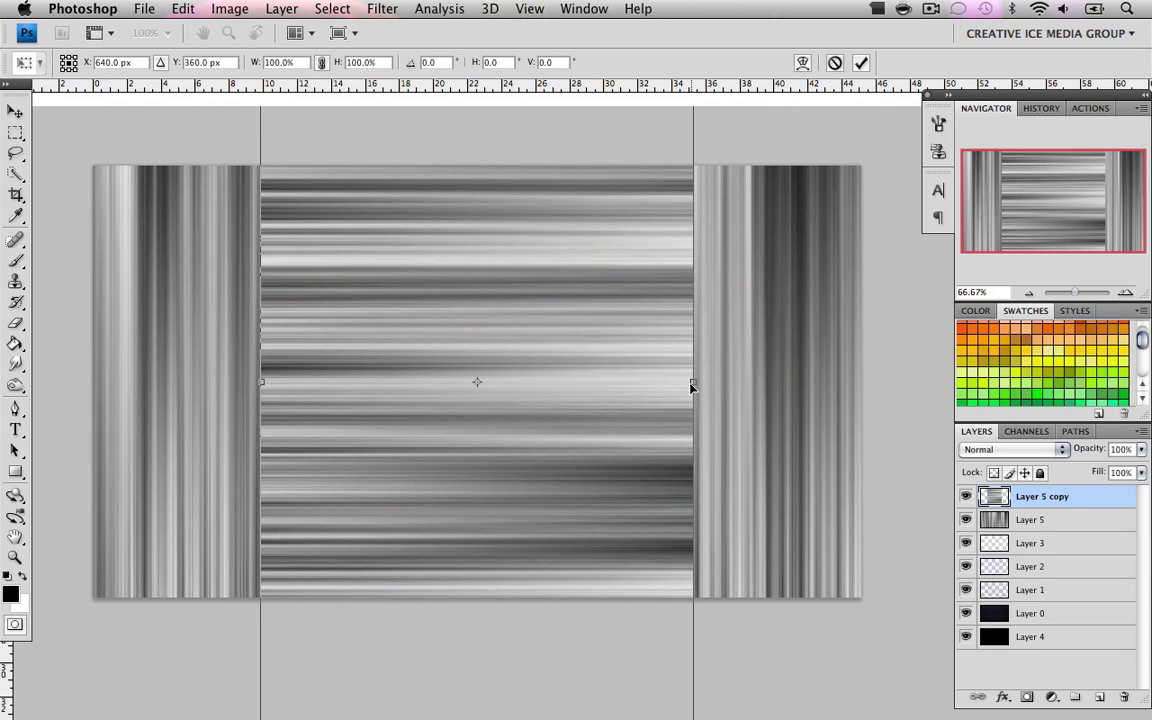
drag(691, 386, 862, 392)
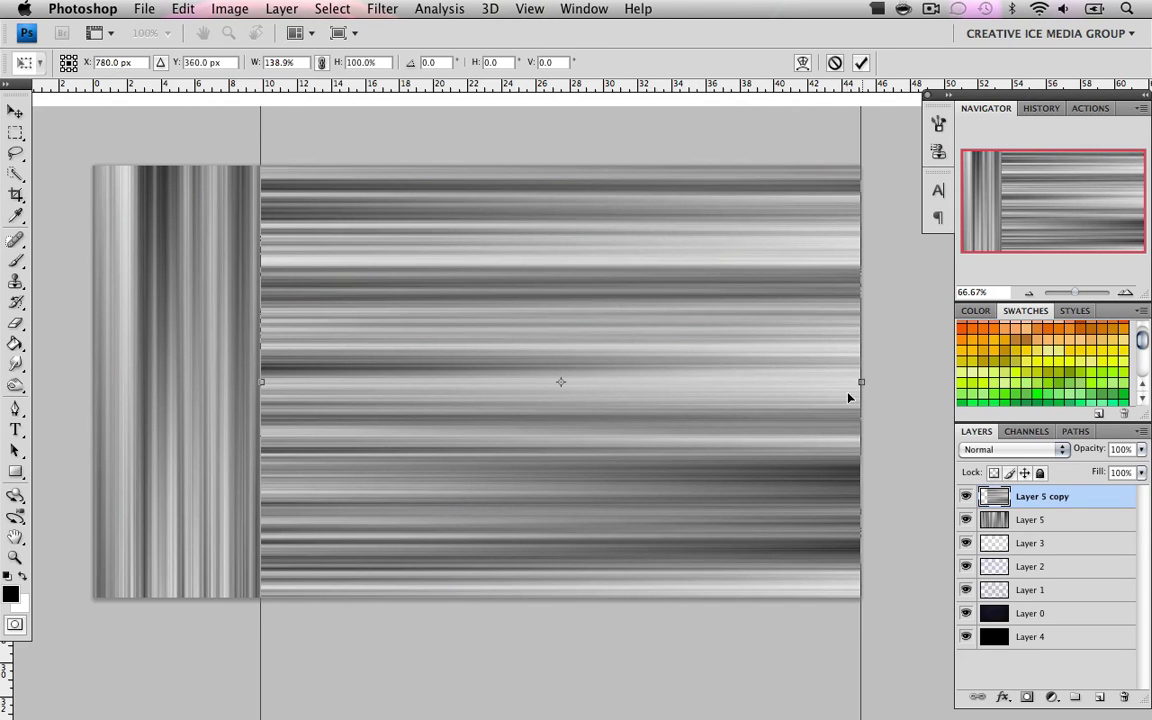
drag(257, 390, 93, 388)
key(Return)
key(g)
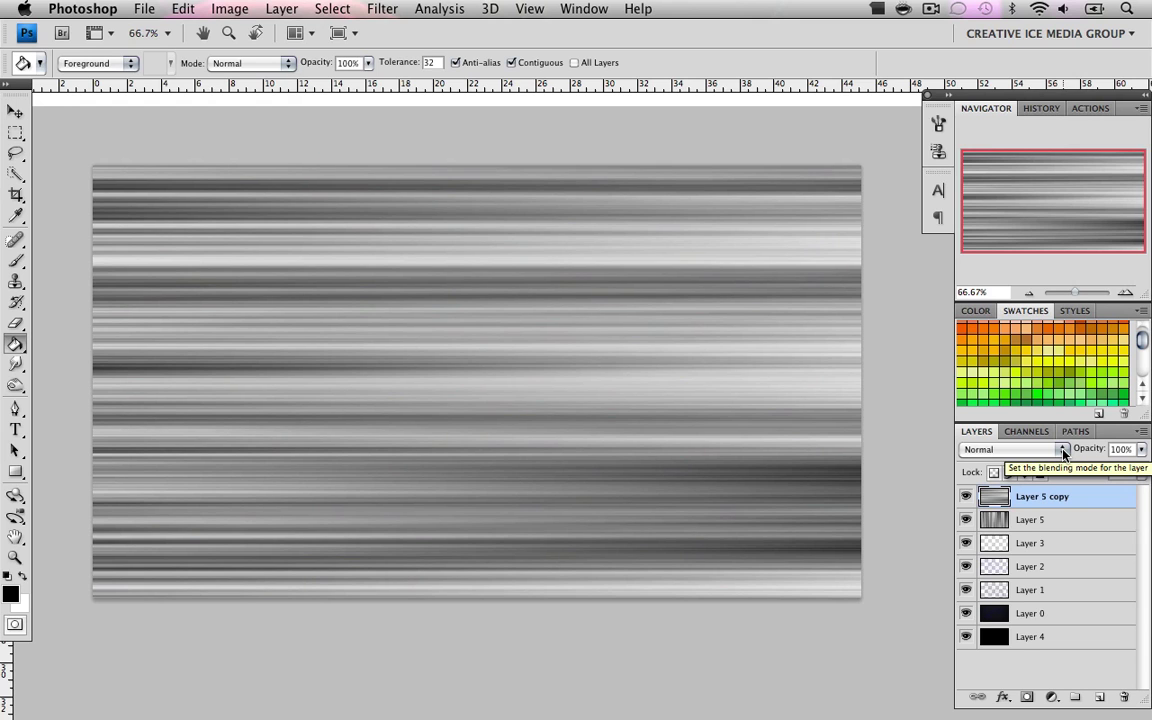
Step: Hide Layer 5 copy, Layer 5, Layer 3, Layer 2 and Layer 1
click(966, 496)
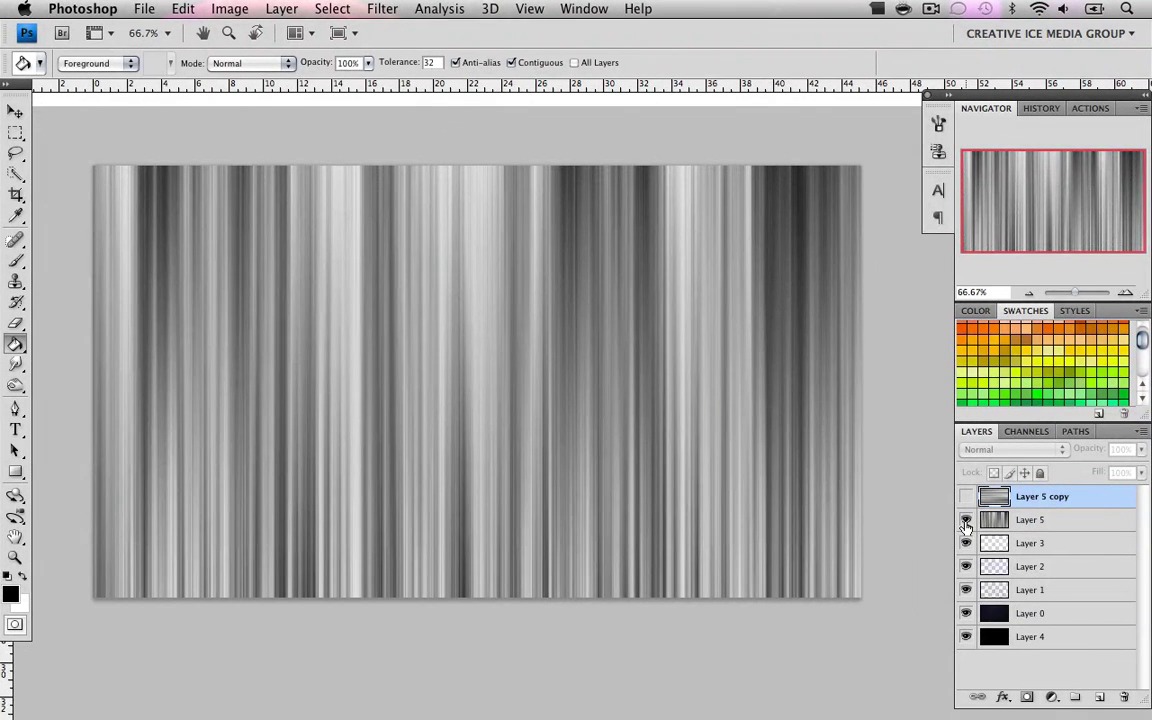
click(966, 520)
click(966, 543)
click(966, 566)
click(966, 590)
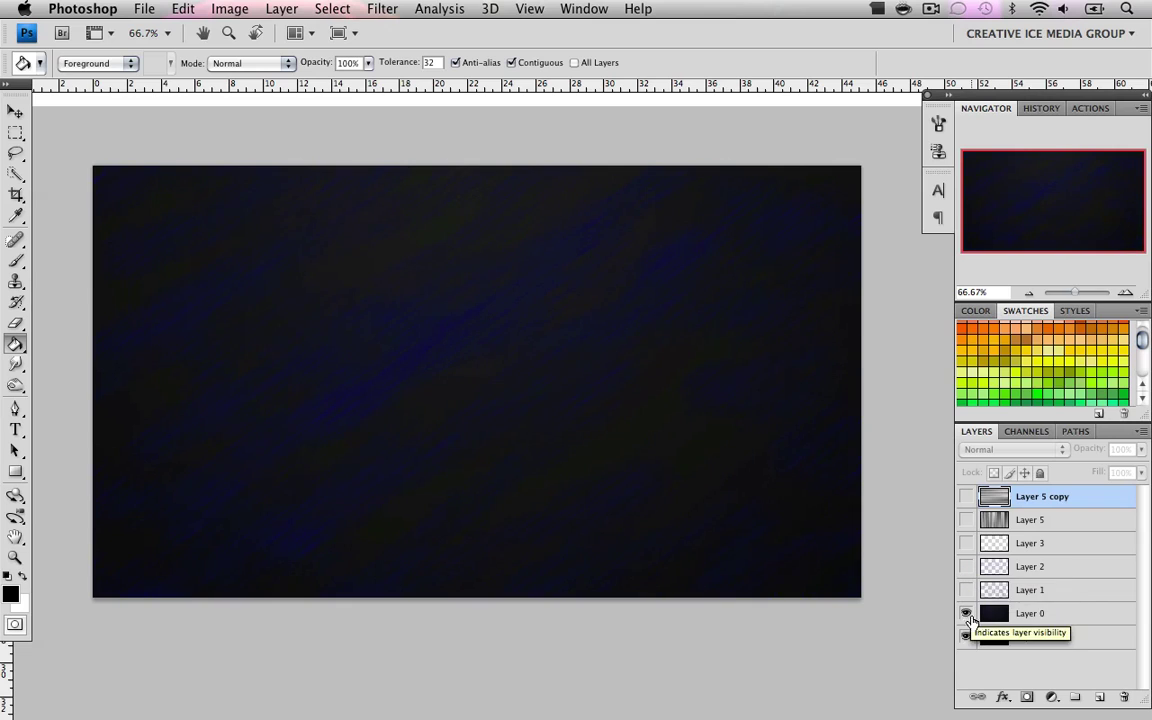
Step: Show Layer 1 again and set its blend mode to Overlay
click(1029, 613)
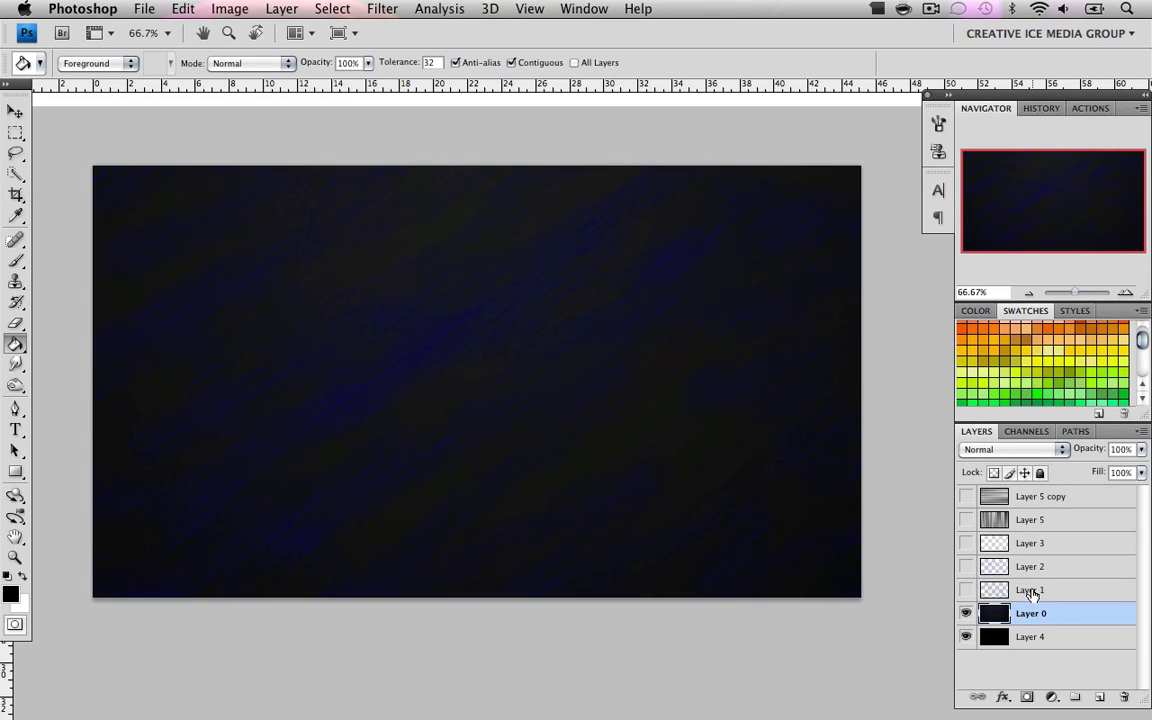
click(1025, 590)
click(967, 591)
click(1025, 452)
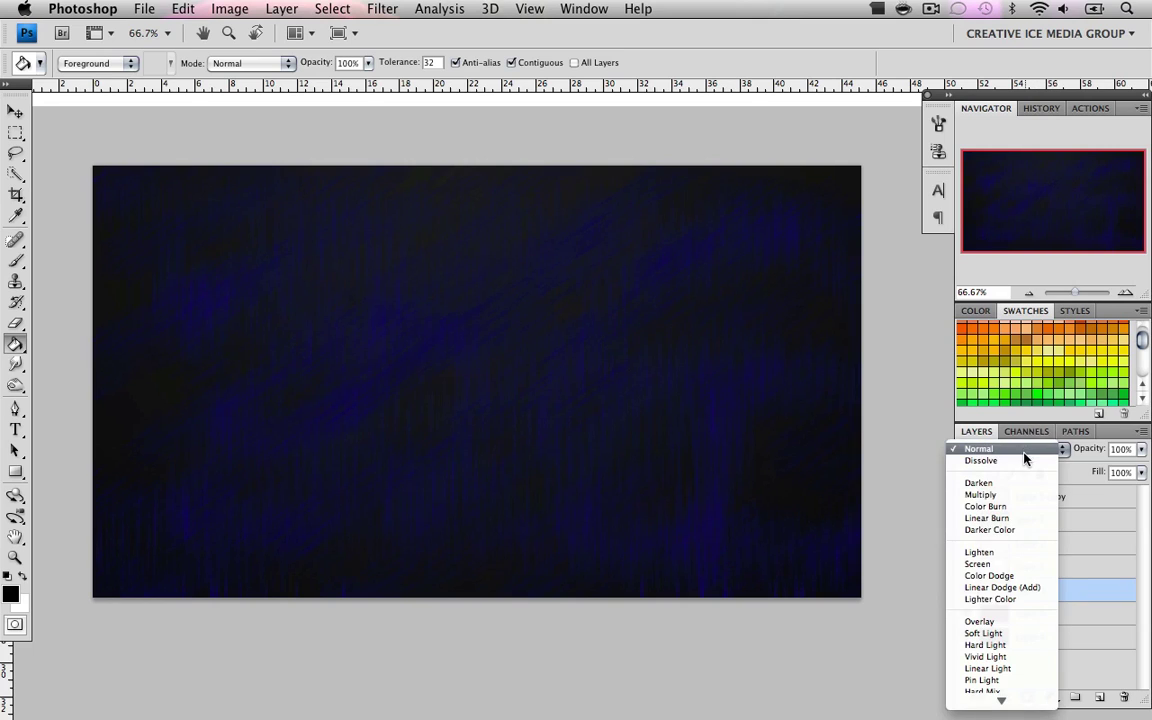
click(1001, 622)
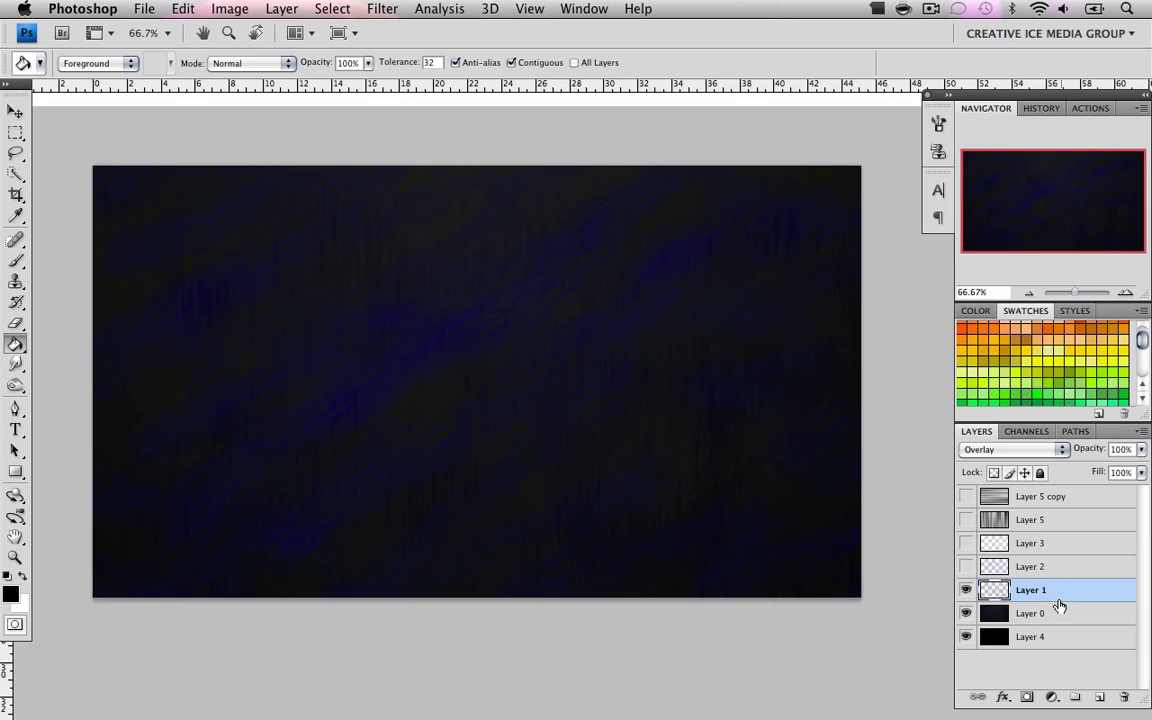
Step: Show Layers 2 and 3 and blend each in Overlay mode
click(1040, 566)
click(966, 566)
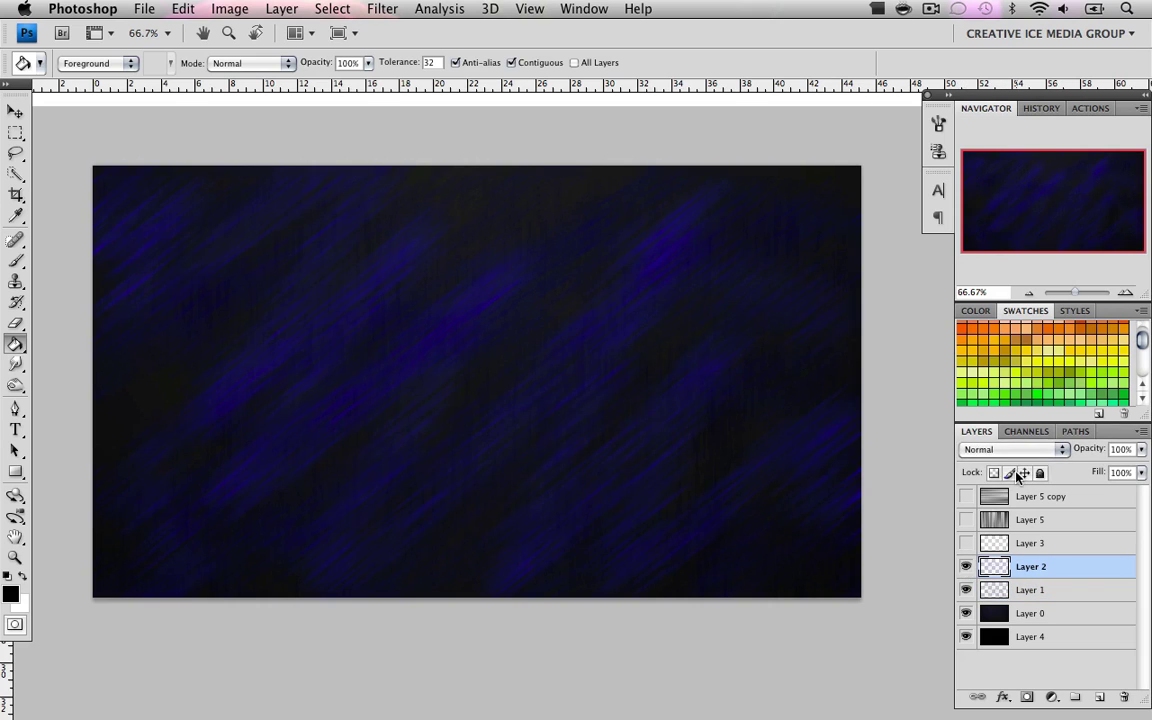
click(1012, 449)
click(981, 622)
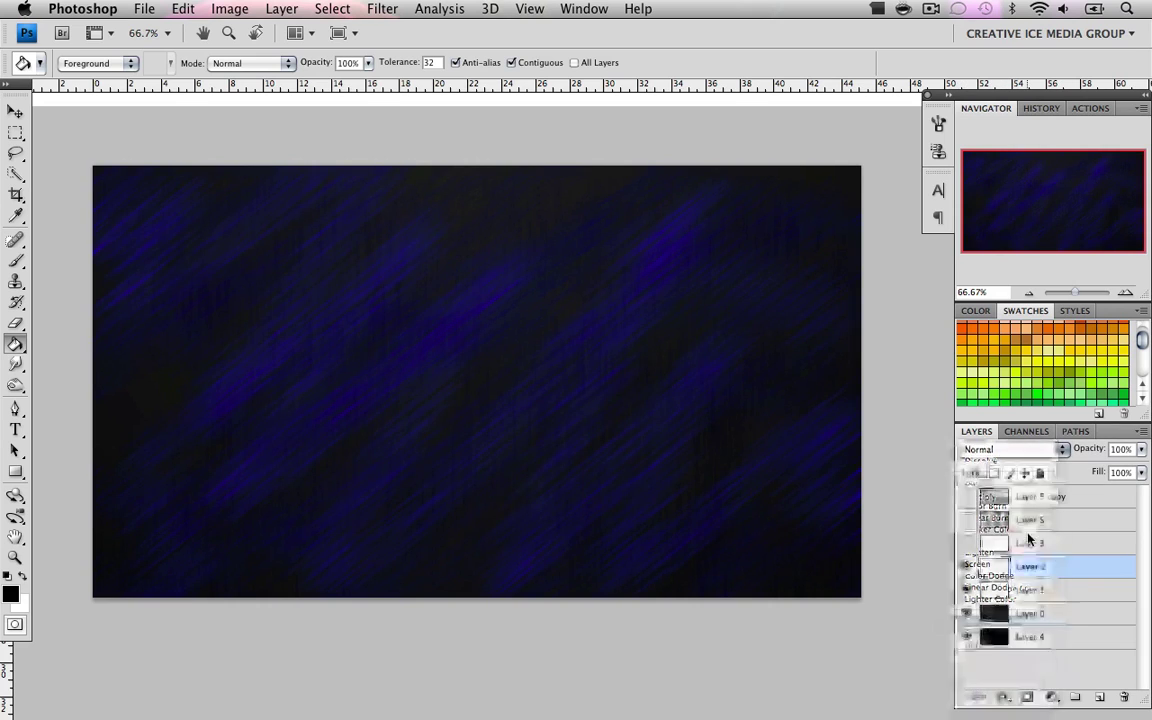
click(997, 545)
click(966, 543)
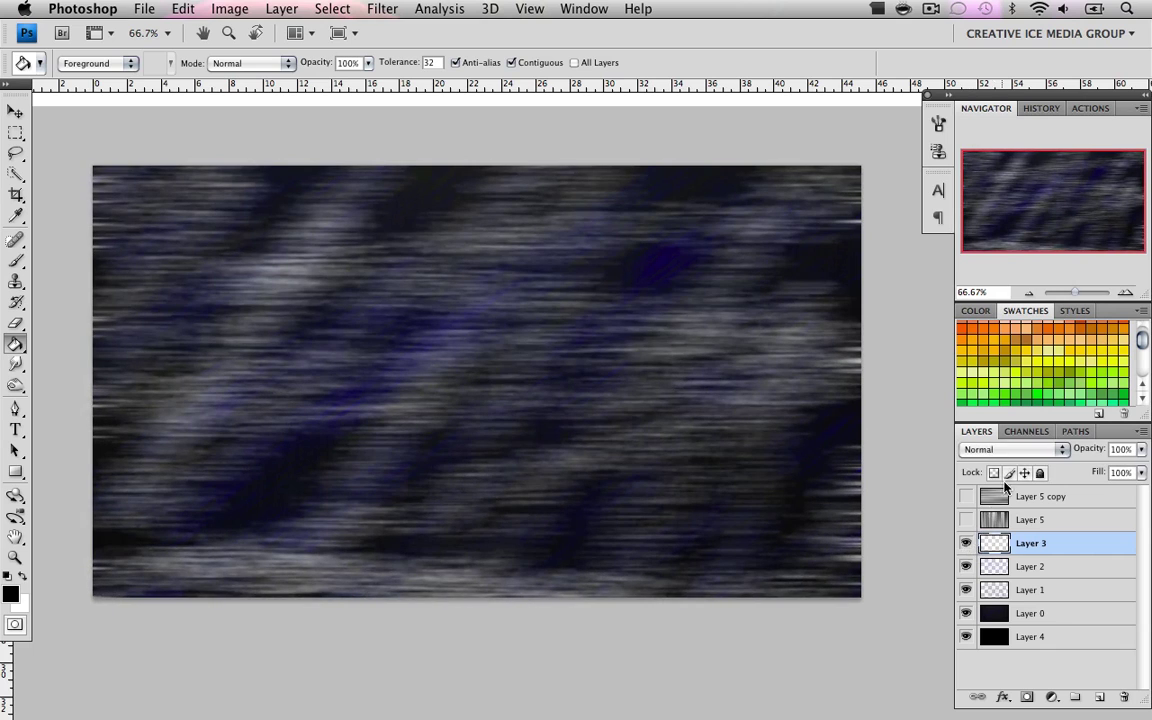
click(1020, 452)
click(997, 622)
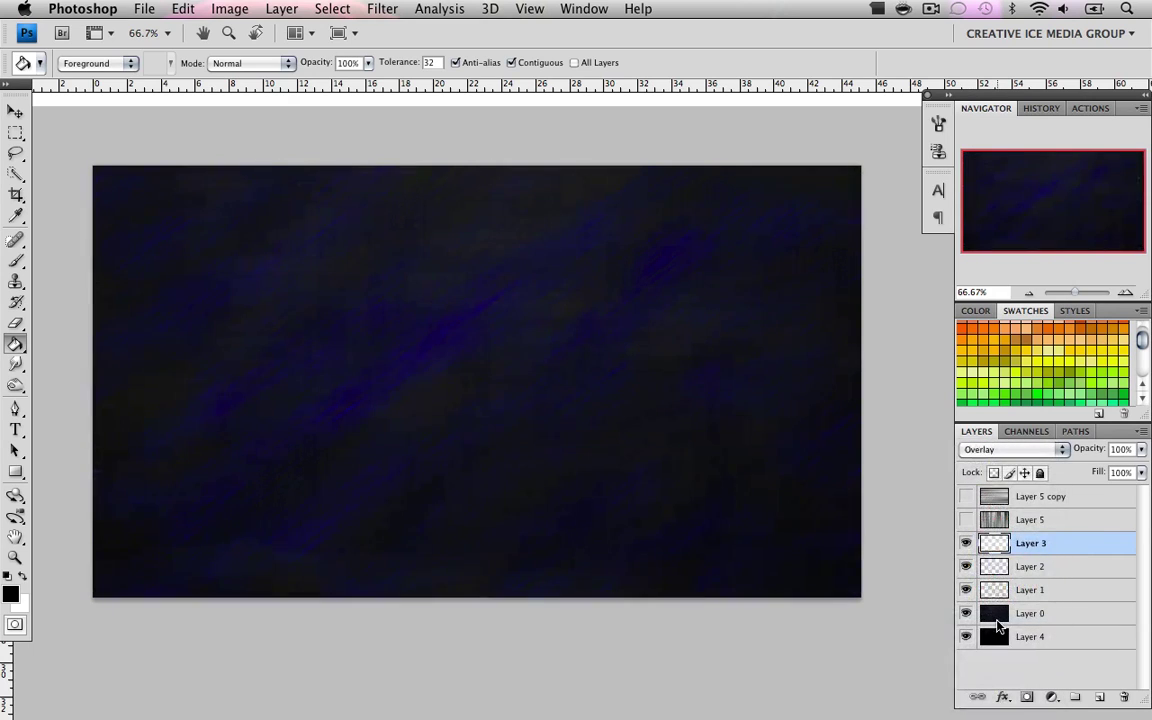
Step: Zoom to 100%, try Overlay on Layer 0, then undo it
click(1127, 293)
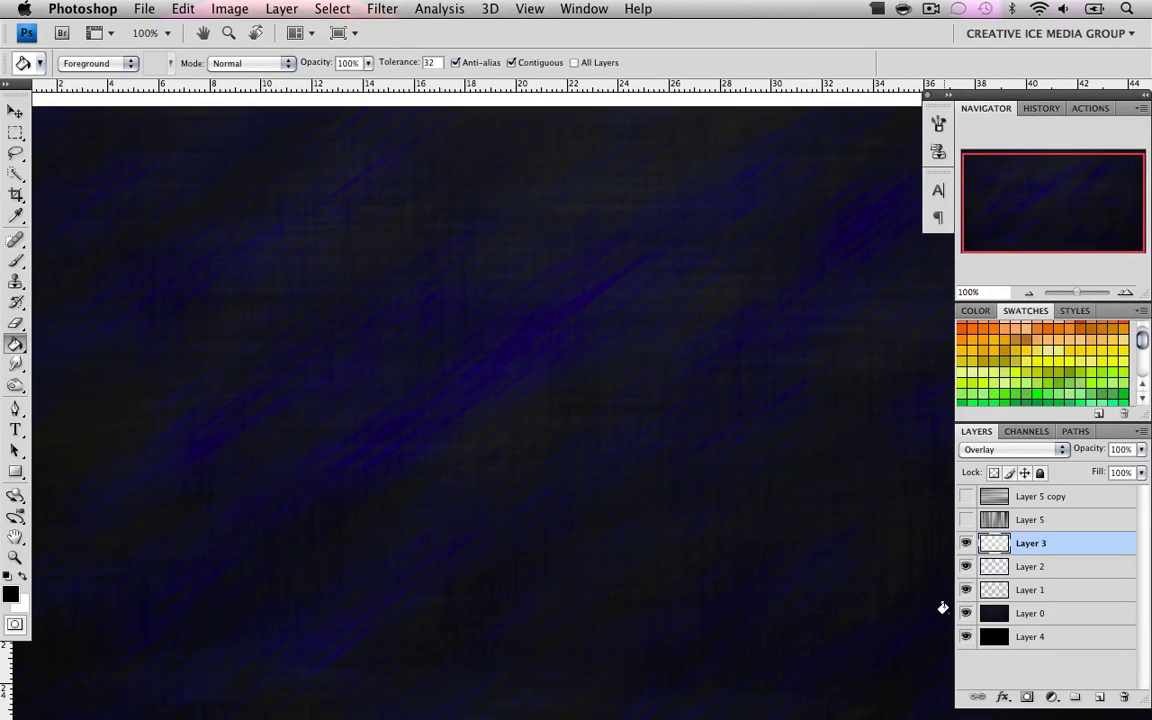
click(1030, 613)
click(1030, 449)
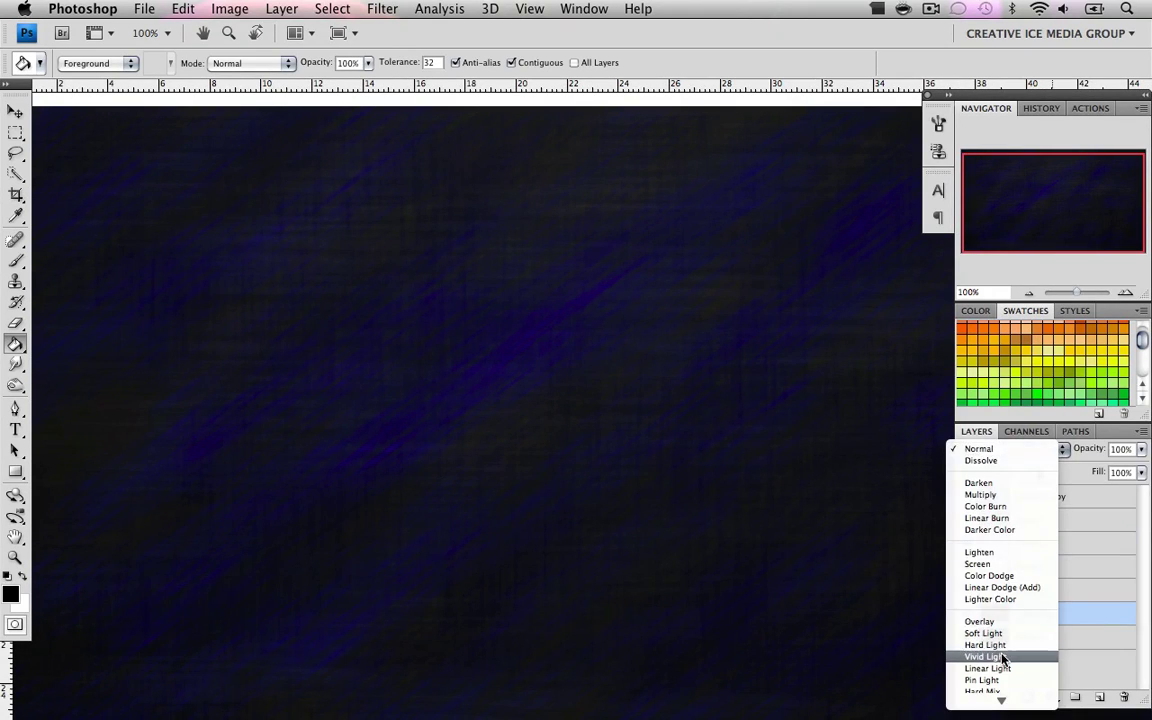
click(995, 621)
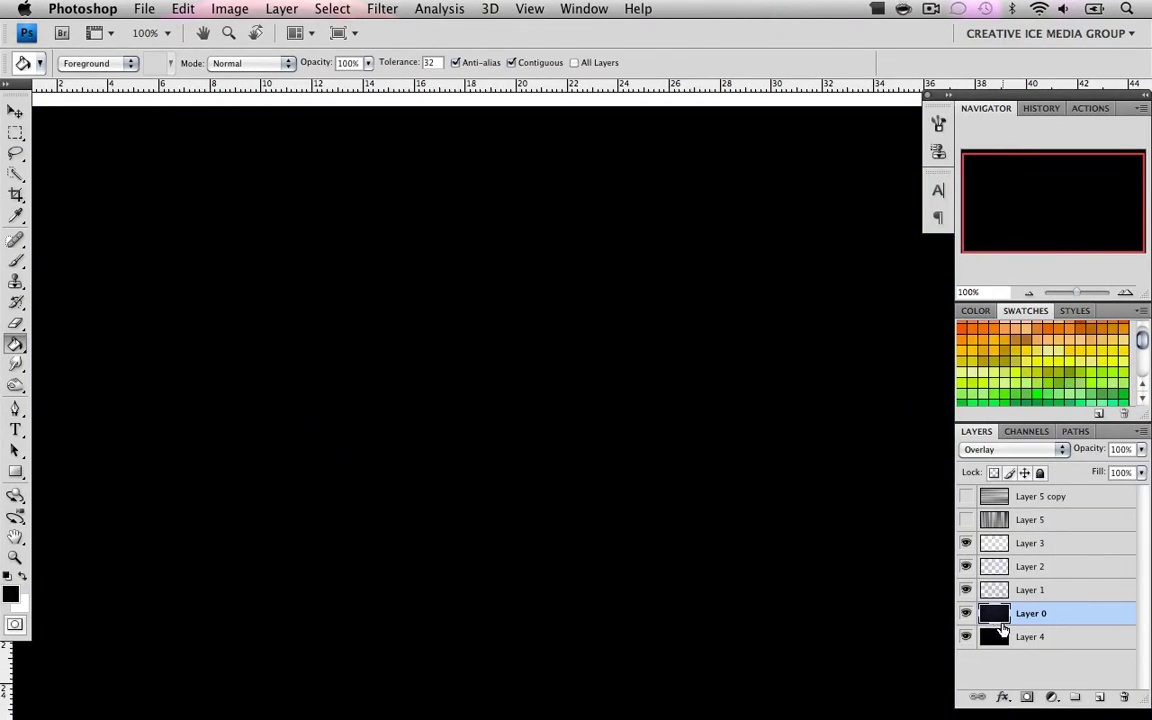
key(super+z)
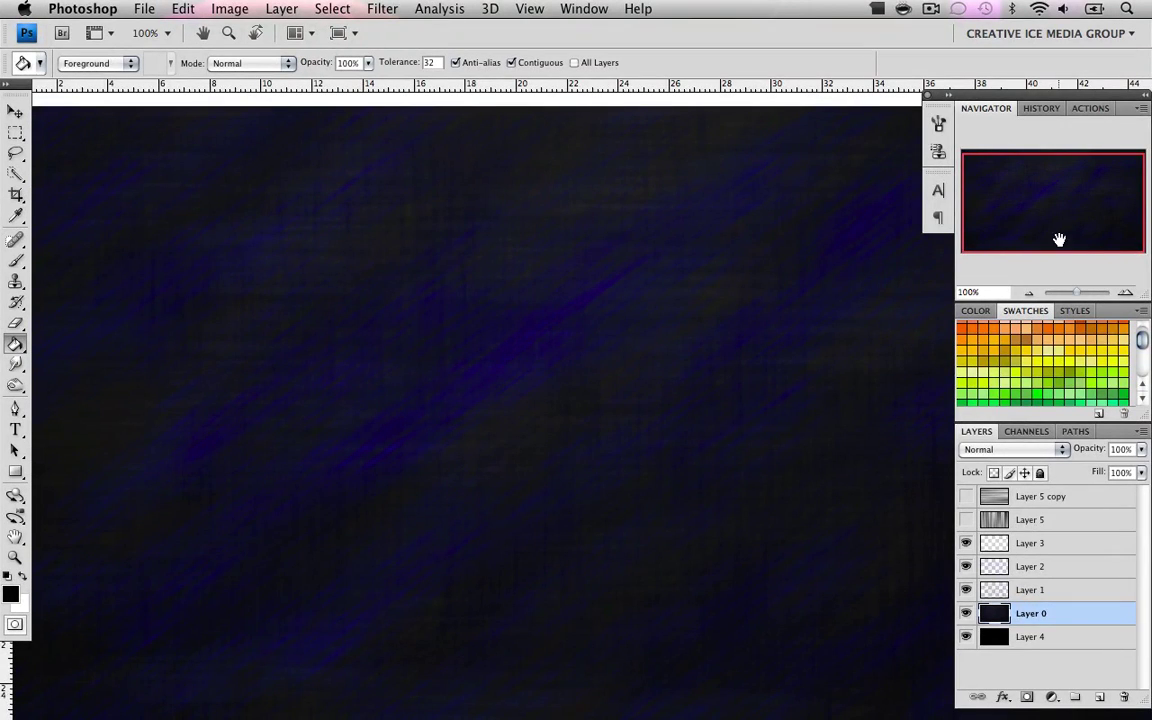
click(985, 522)
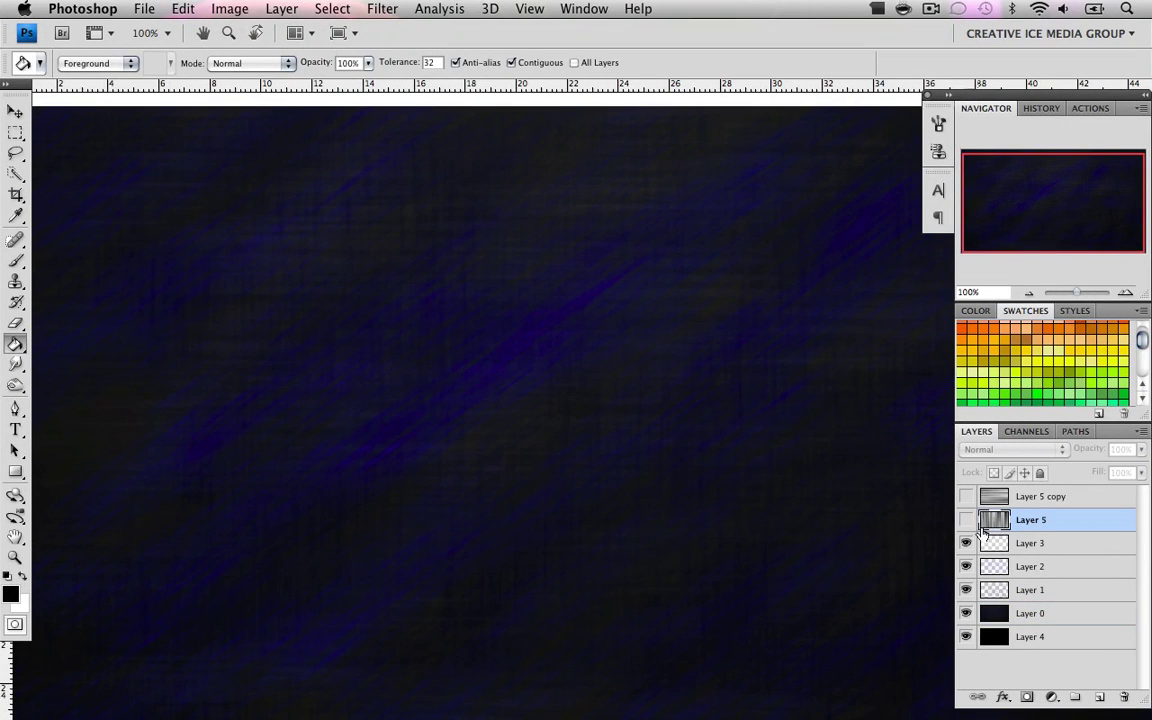
Step: Show Layer 5 and Layer 5 copy and set both to Overlay
click(966, 520)
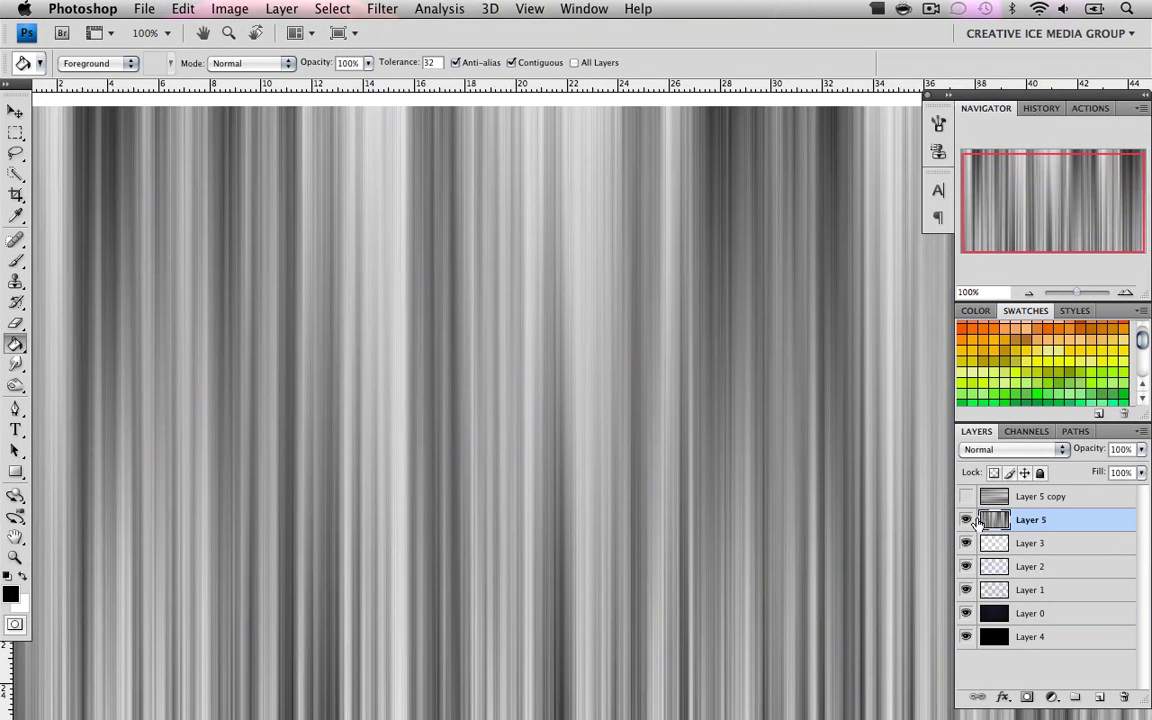
click(1012, 449)
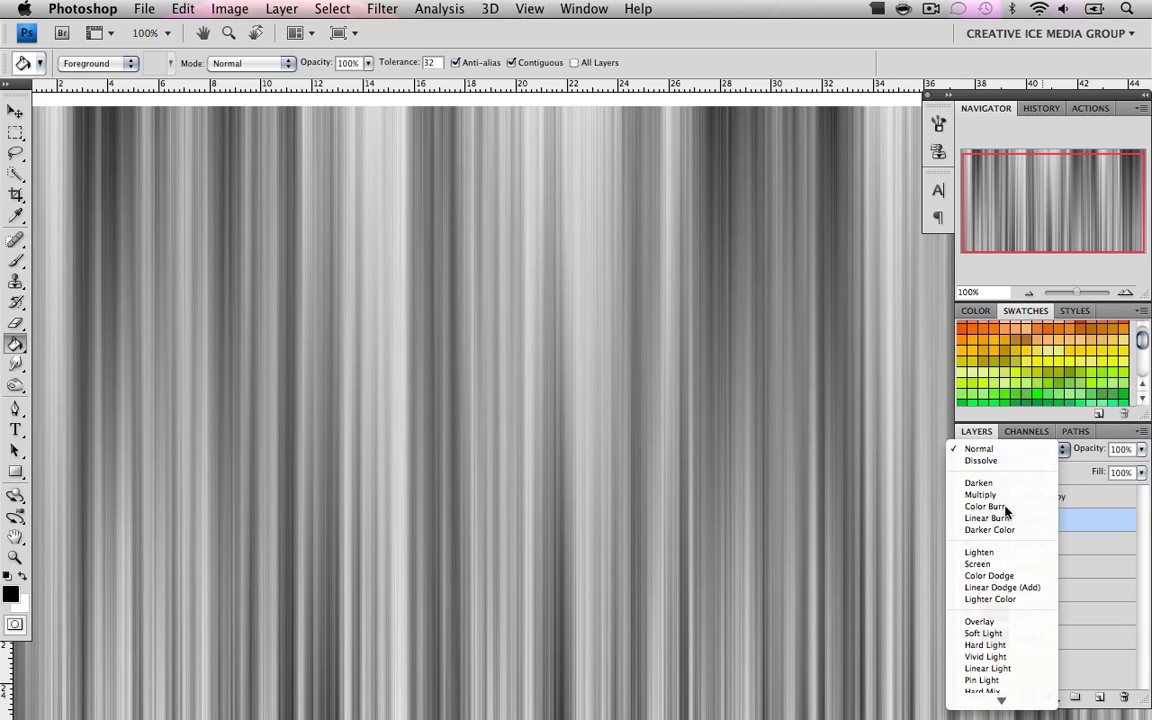
click(982, 621)
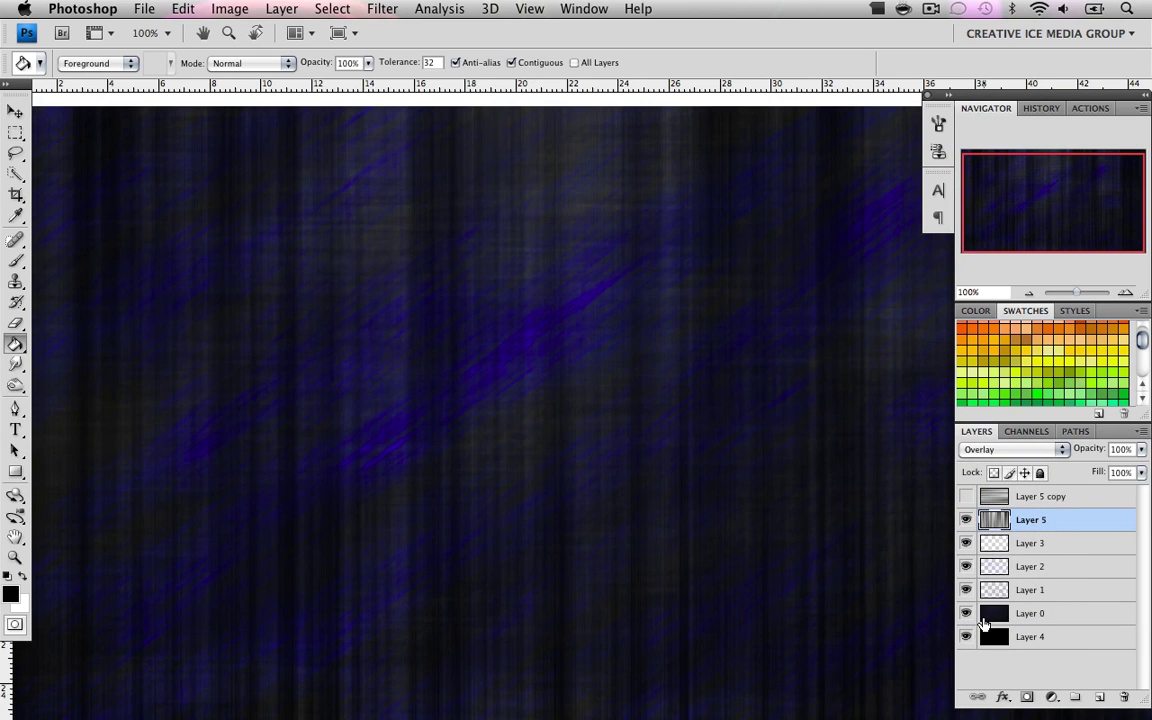
click(1060, 498)
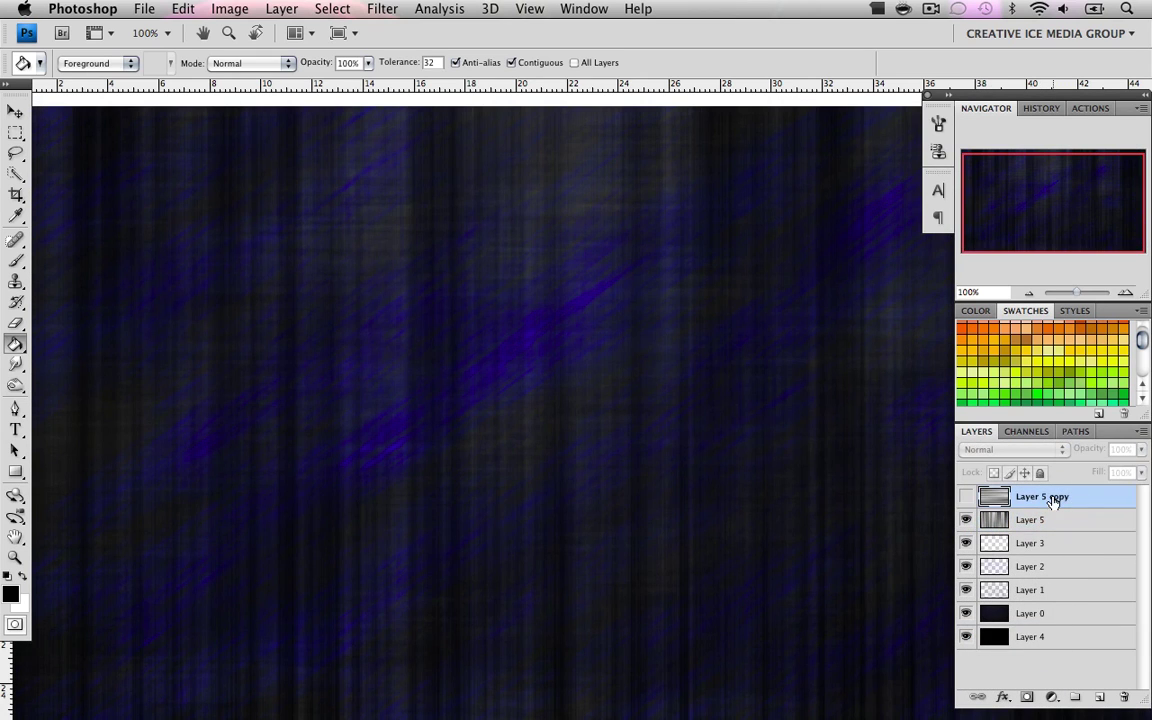
click(966, 496)
click(1012, 449)
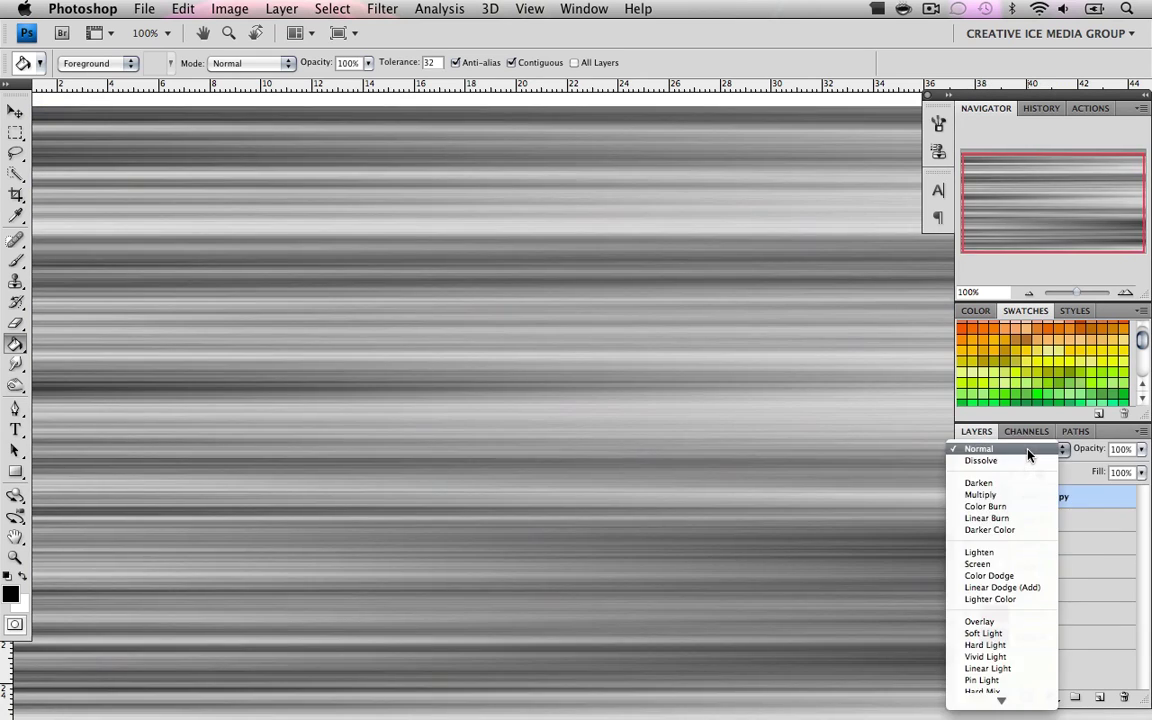
click(982, 621)
Step: Lower Layer 5's opacity, set Layer 5 copy to about 59%, and zoom to 66.67%
click(1045, 521)
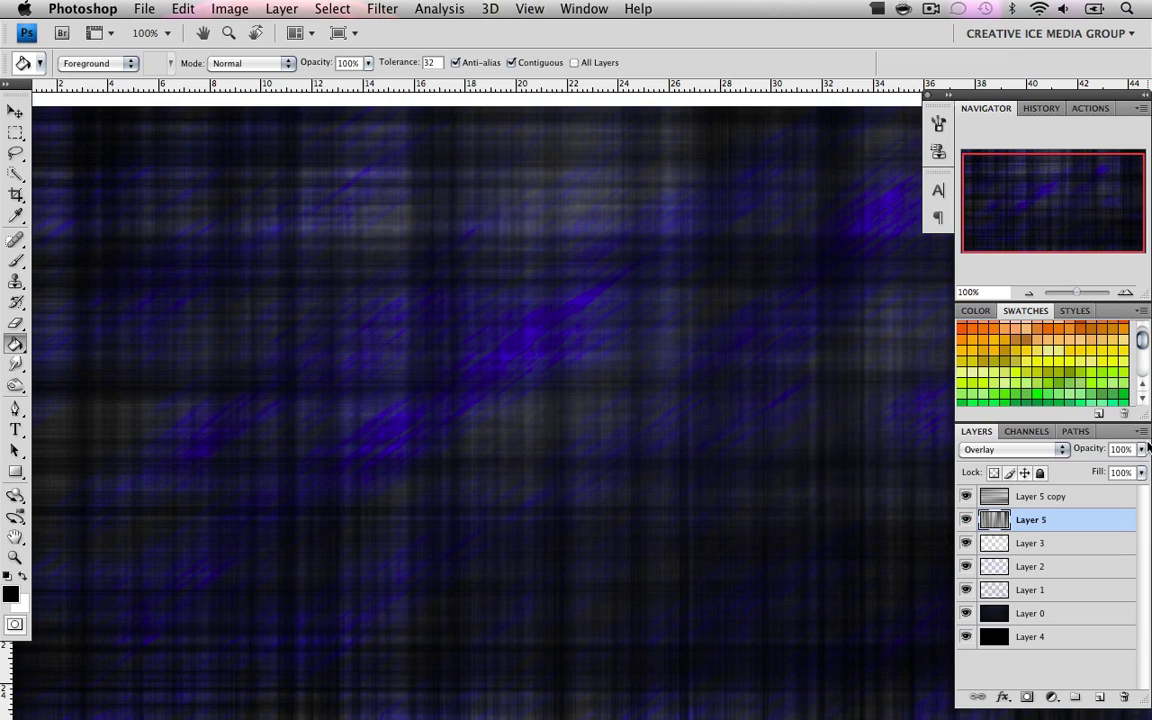
drag(1141, 449, 1115, 470)
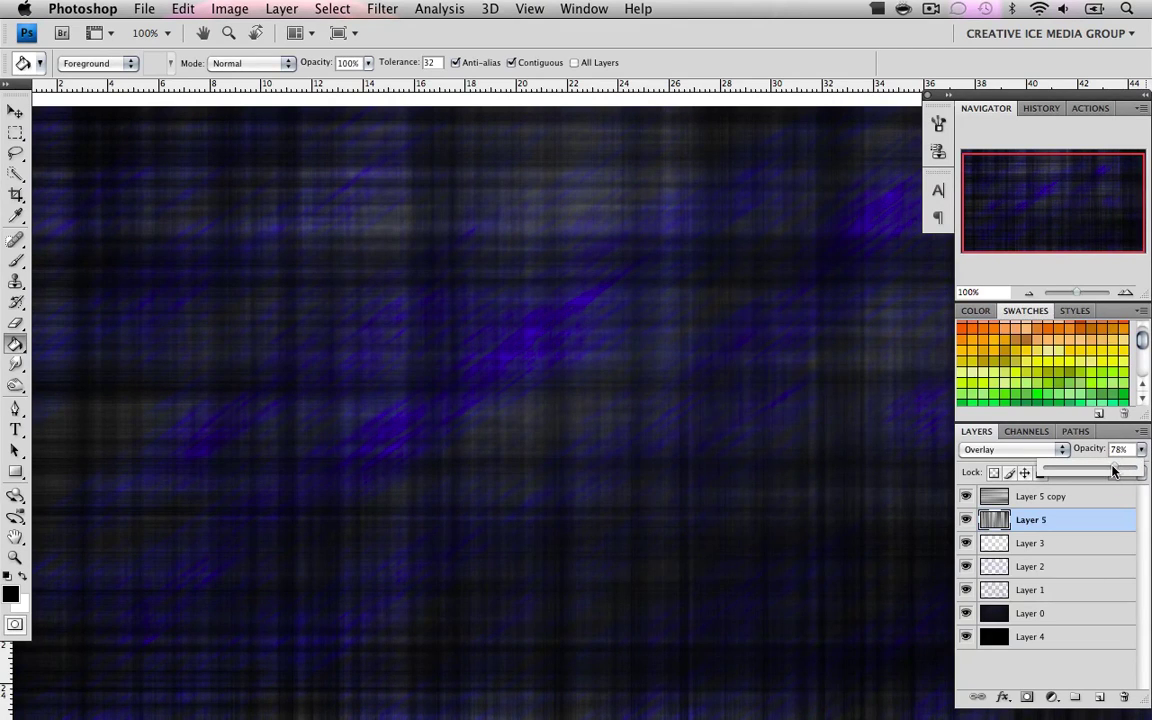
click(1034, 496)
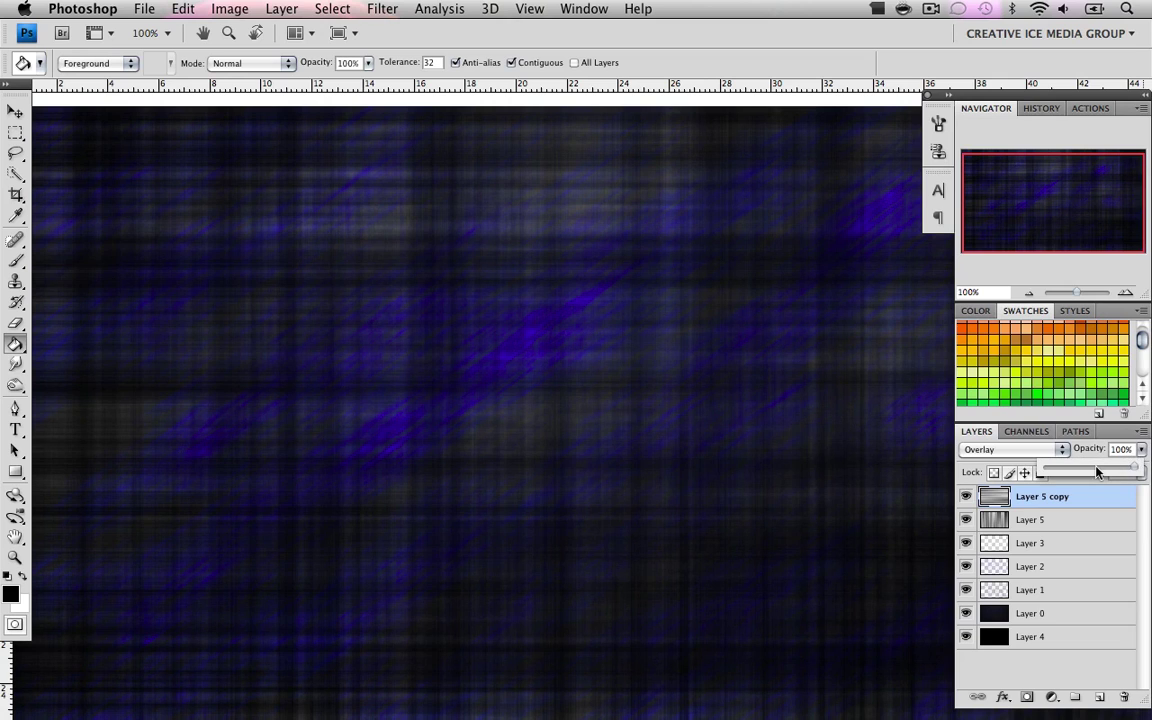
drag(1094, 471, 1100, 471)
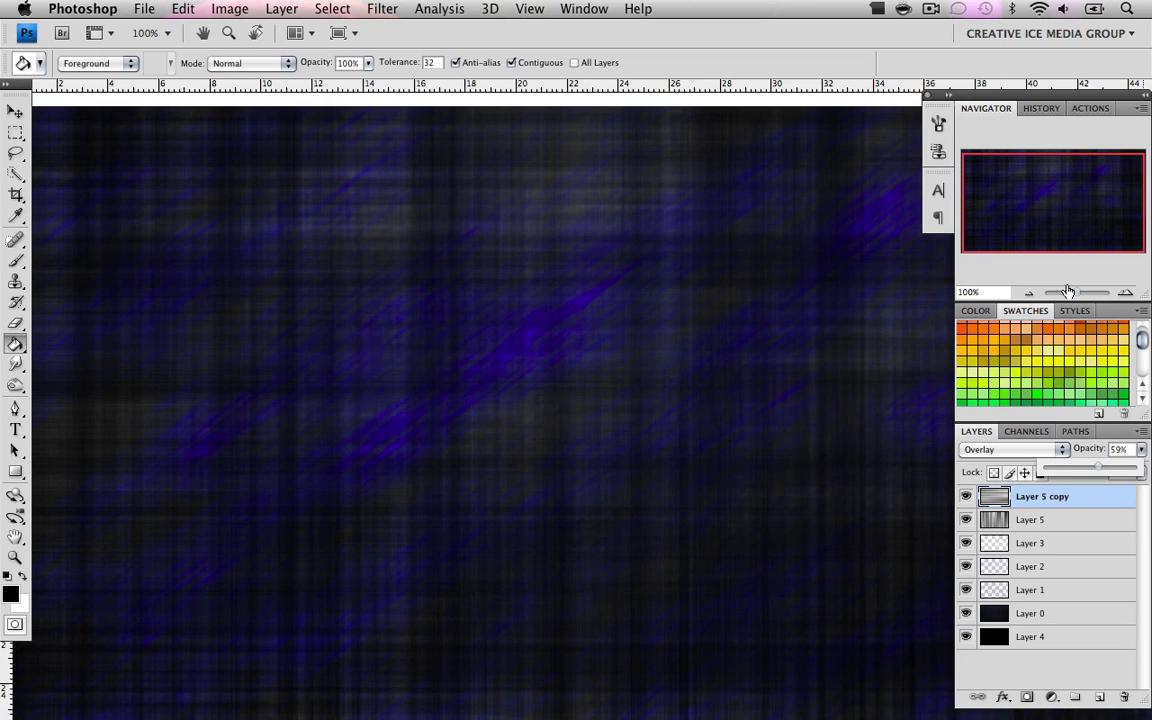
click(1033, 293)
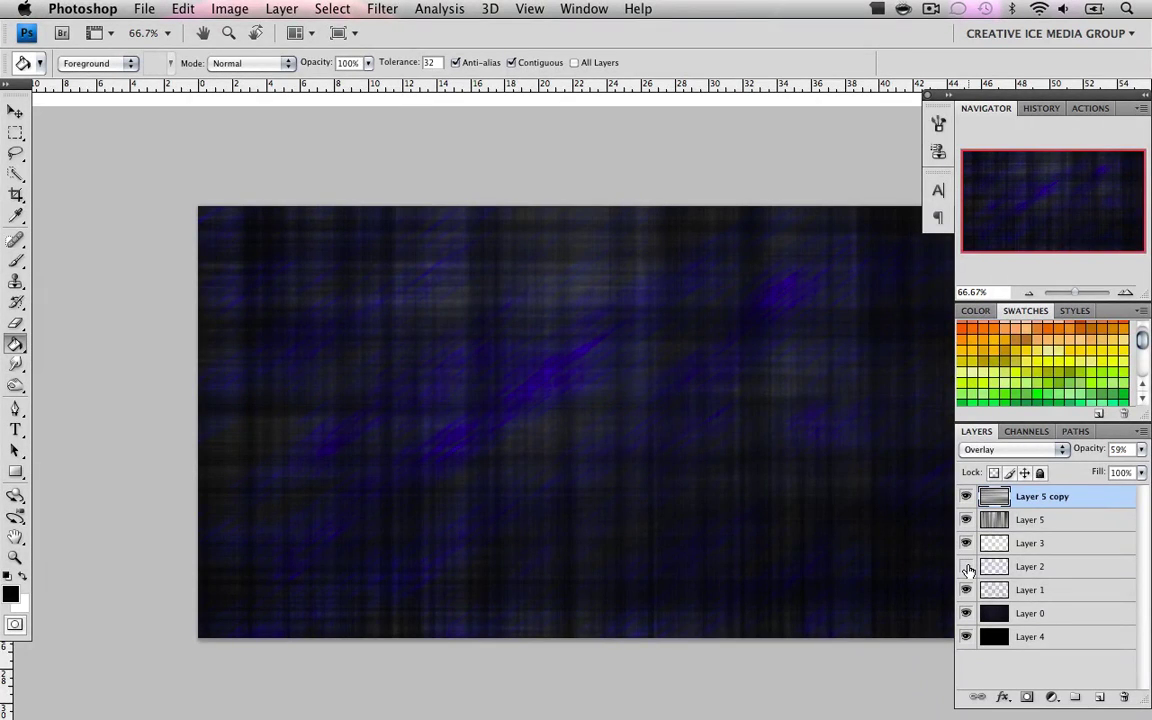
Step: Set Layer 2 to 63% opacity, try Layer 1's opacity, and toggle Layer 0 to compare
click(1002, 566)
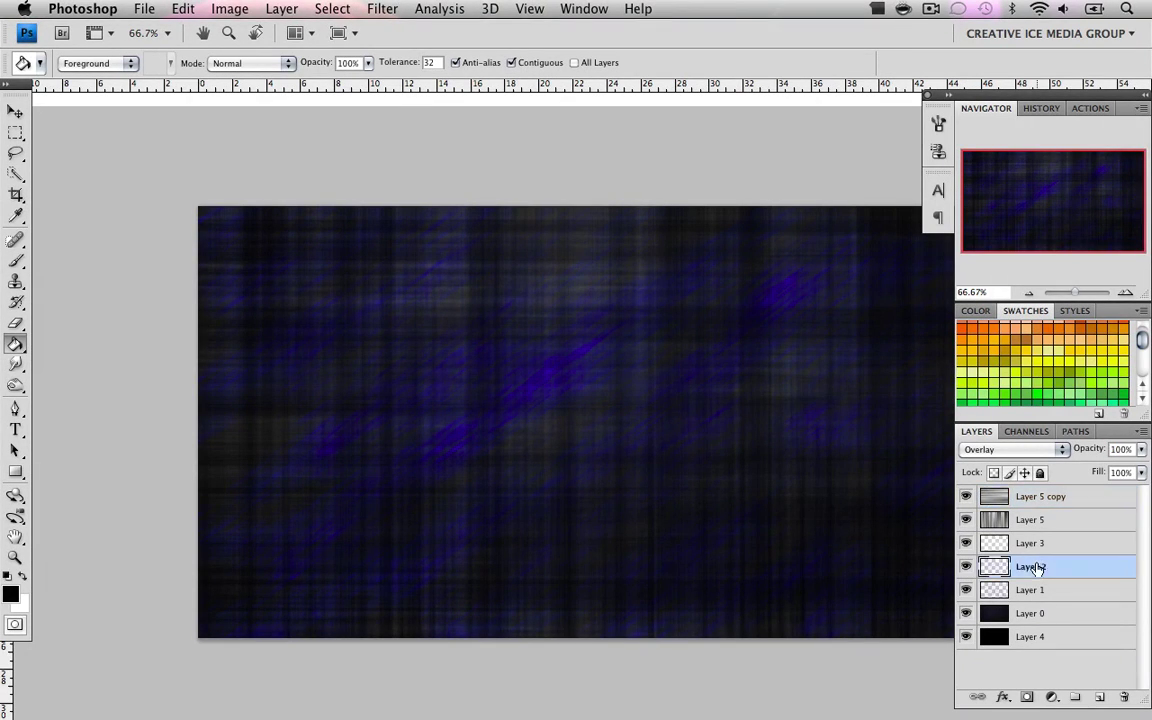
click(1143, 450)
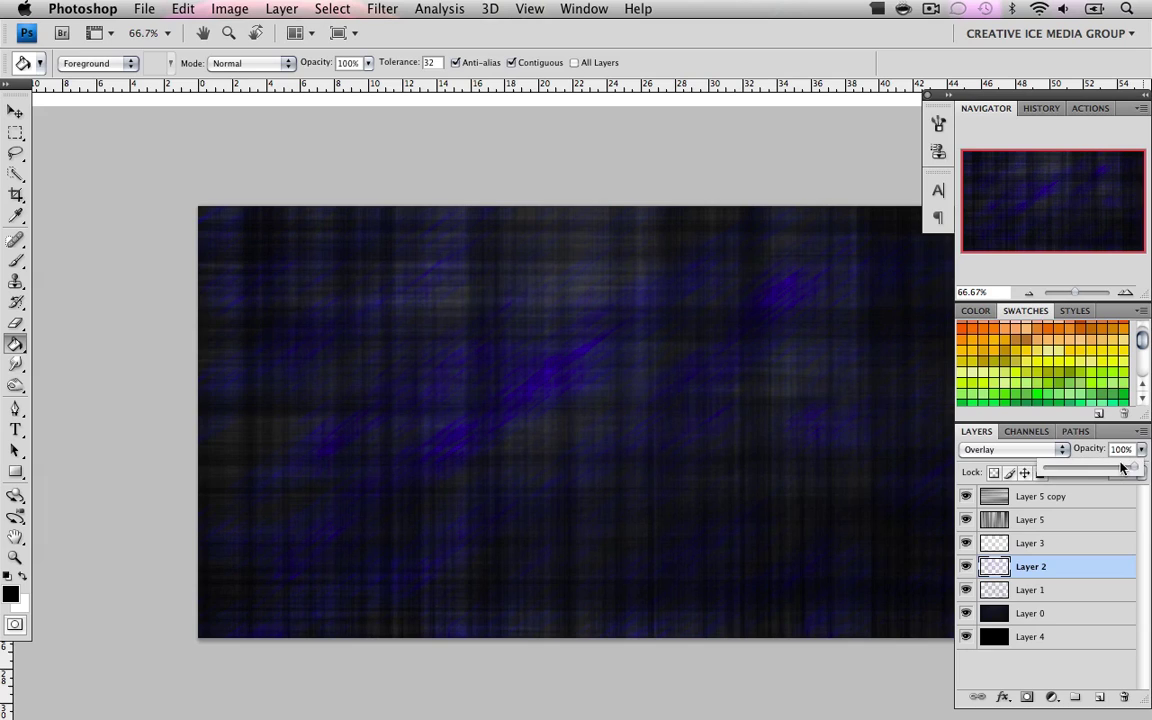
click(1042, 577)
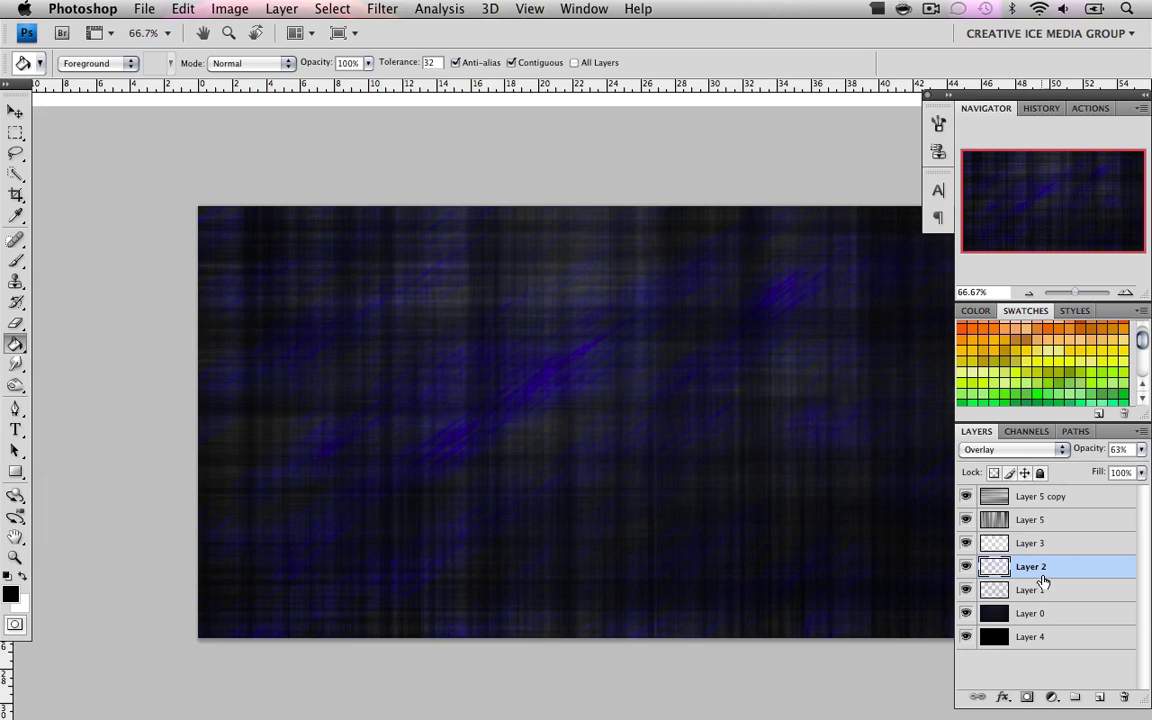
click(1042, 589)
click(1143, 450)
mouse_move(1133, 472)
mouse_down()
mouse_move(1108, 472)
mouse_move(1135, 471)
mouse_up()
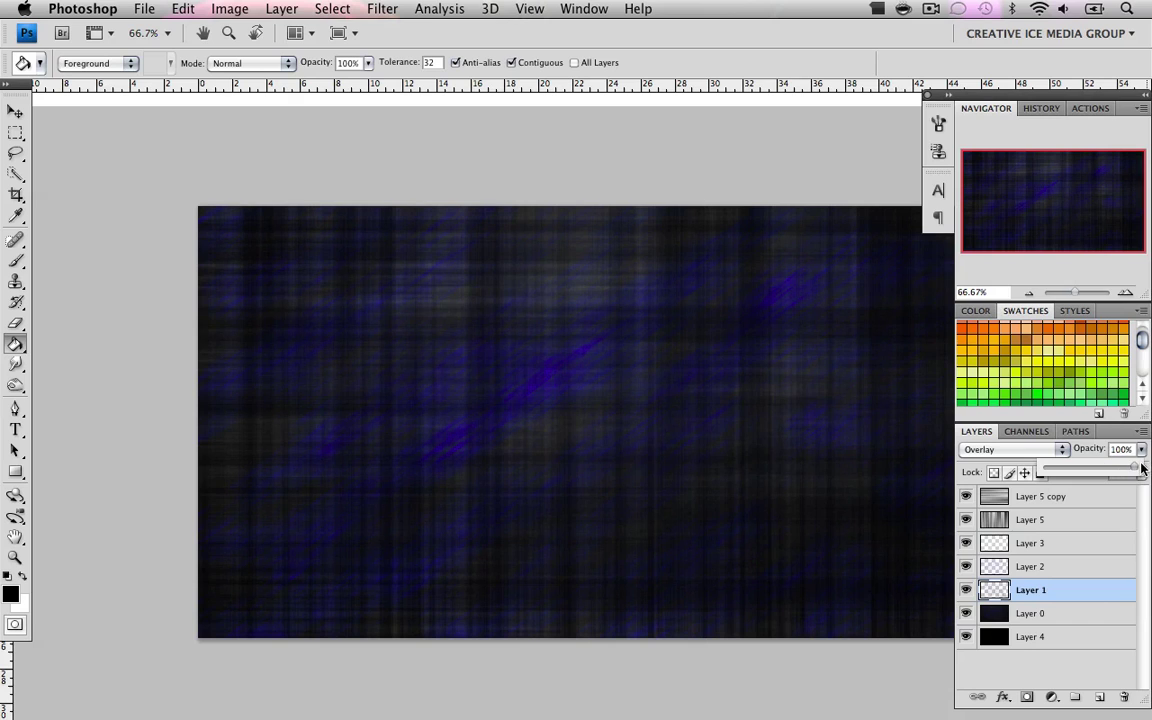
click(966, 612)
click(966, 612)
click(966, 612)
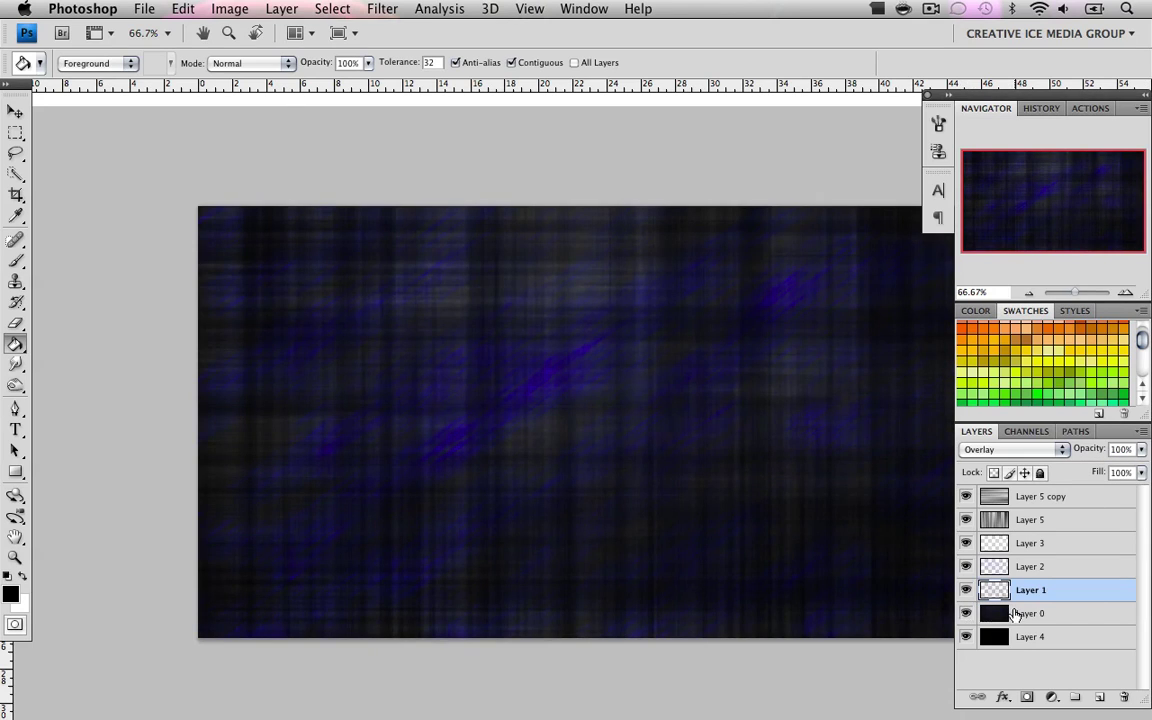
Step: Adjust Layer 0's opacity, pan the canvas into view, and make white the foreground colour
click(1030, 613)
click(1143, 450)
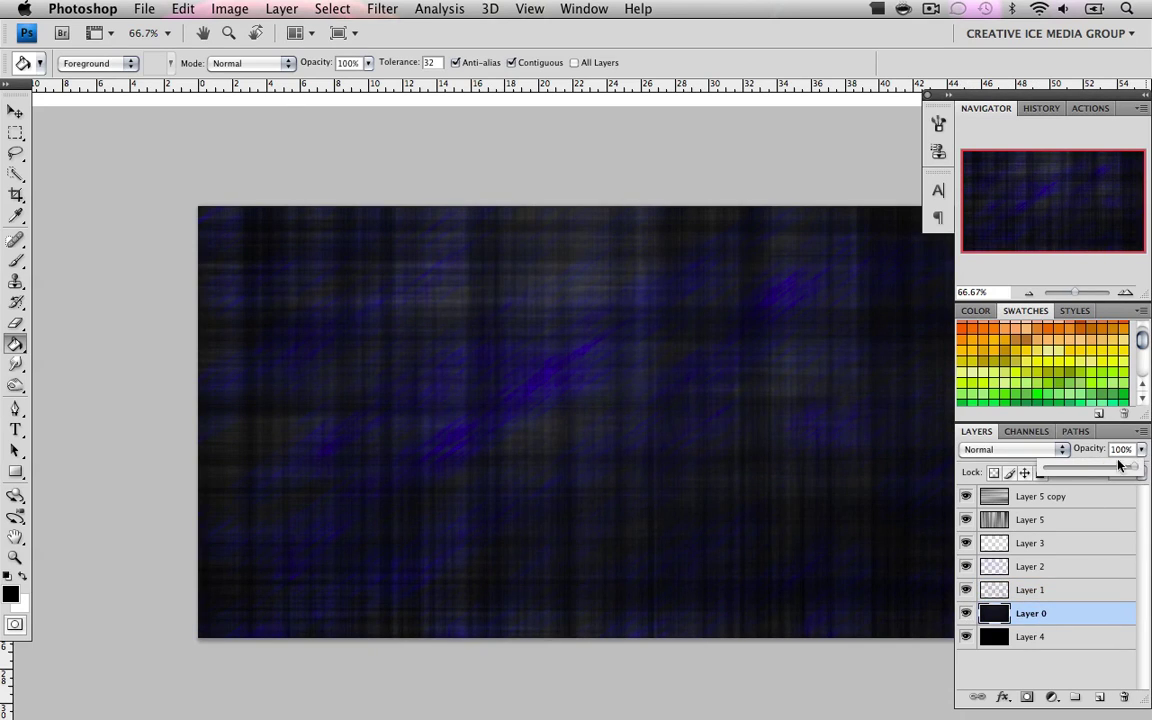
drag(1135, 471, 1137, 470)
drag(802, 234, 677, 225)
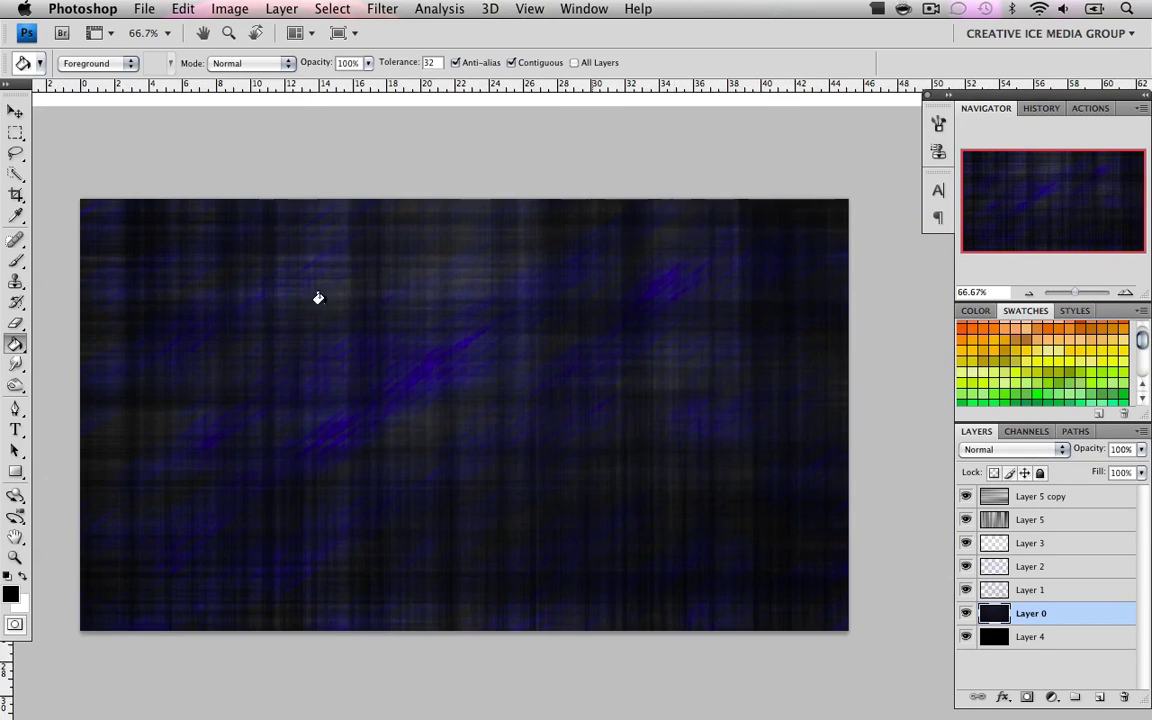
click(22, 578)
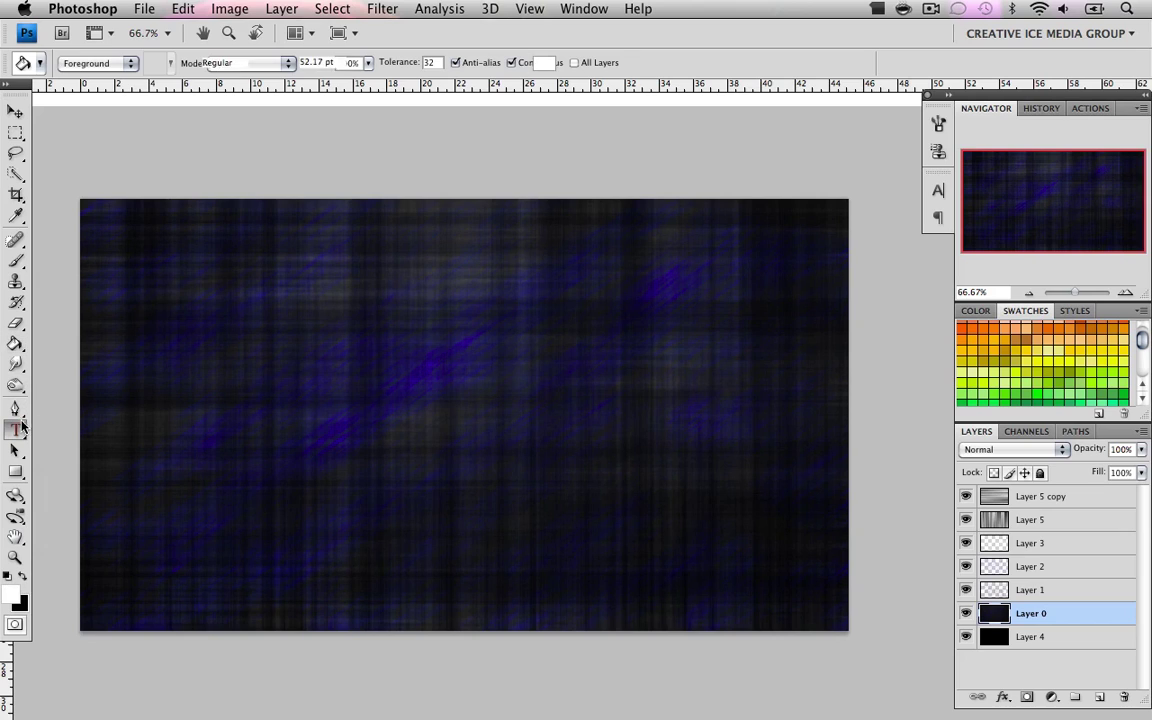
Step: Add a text layer reading 'GRUNGE' with 'BACKGROUND' on the second line
click(15, 428)
click(183, 386)
text(-GRUNGE)
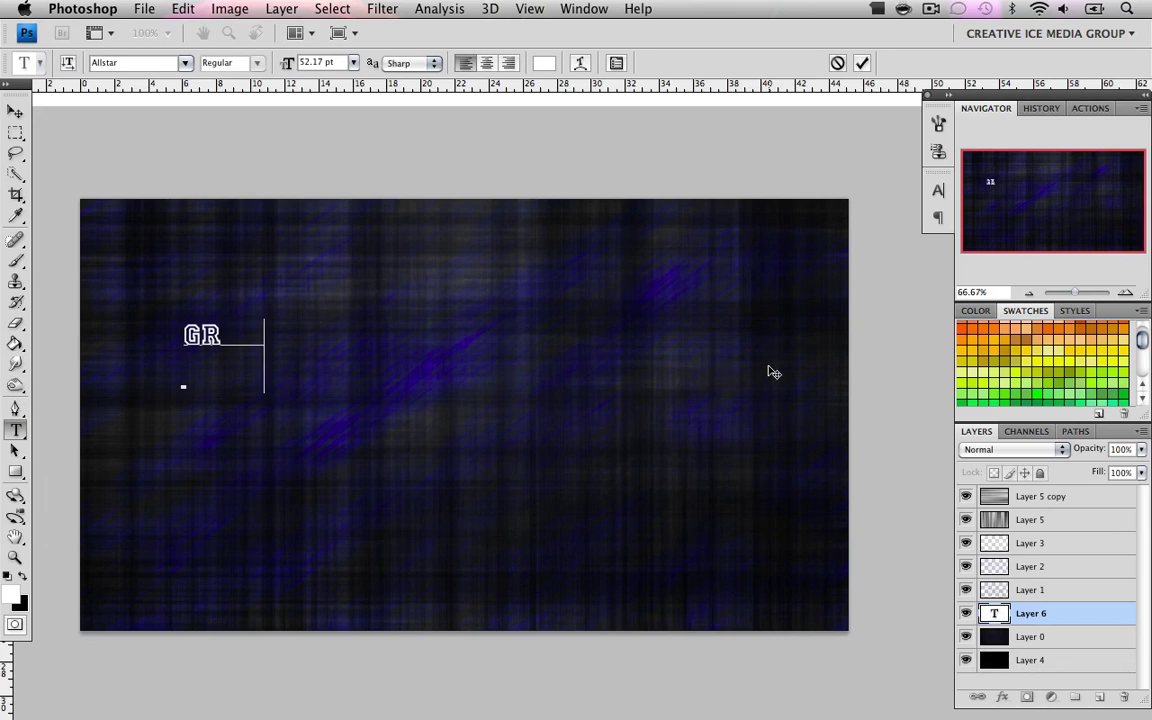
key(Return)
text(BA)
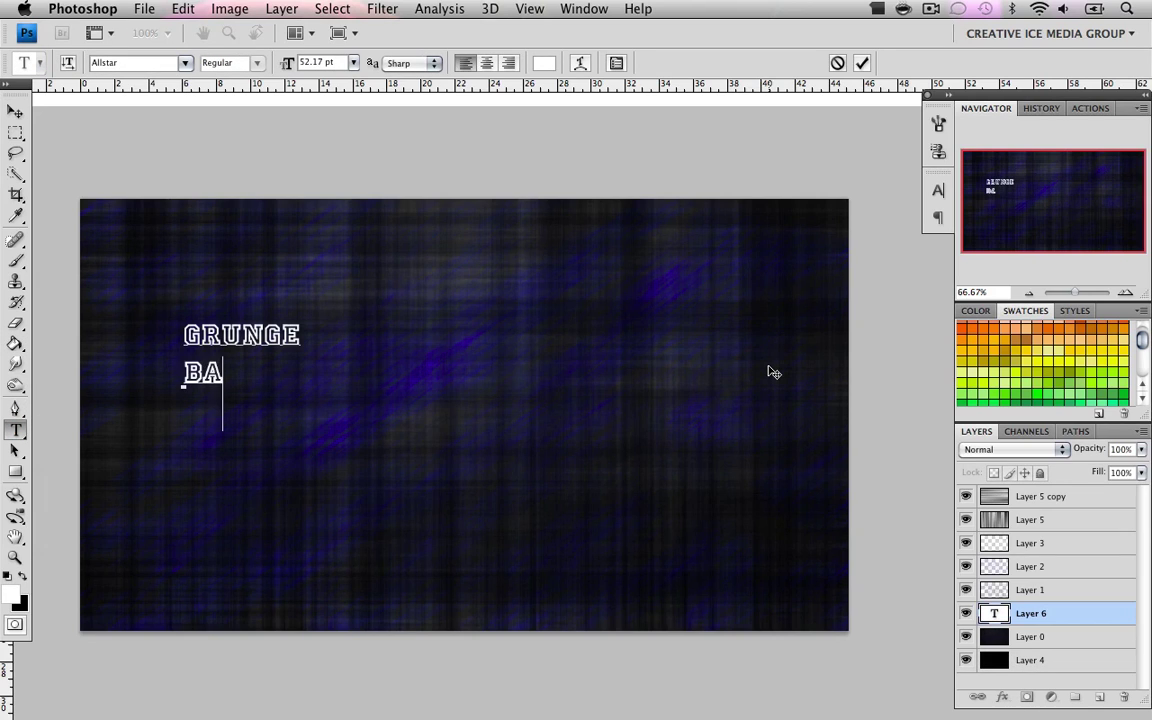
text(CKGROUND)
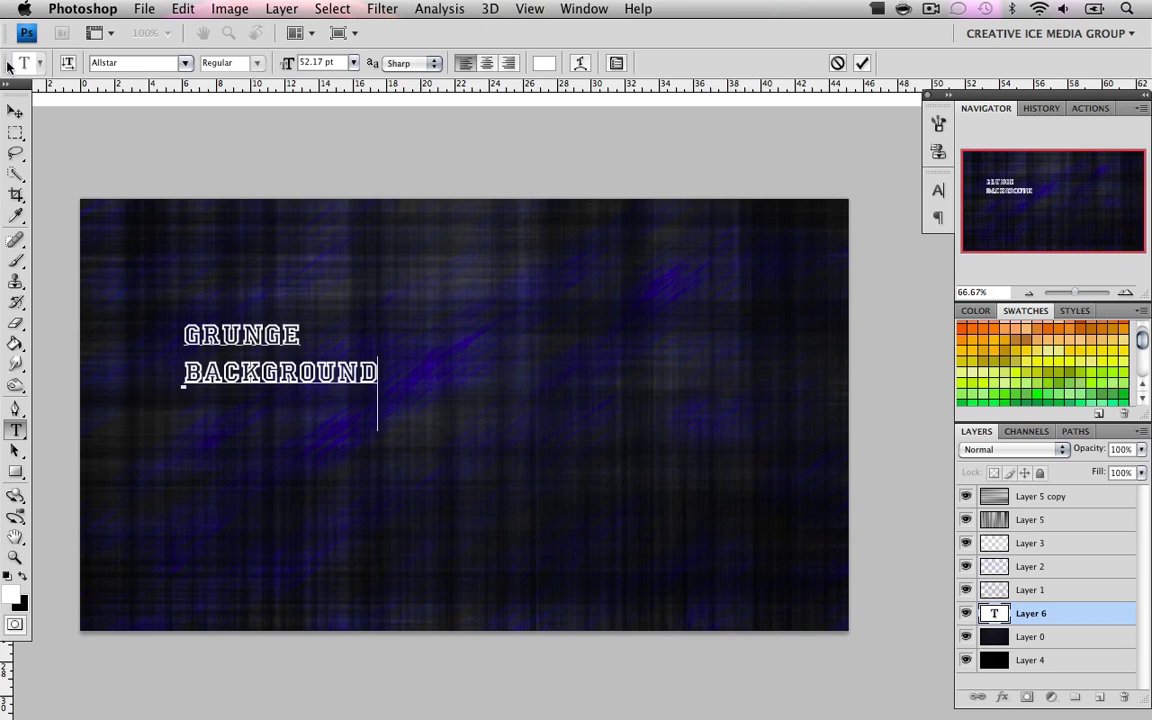
Step: Enlarge the text to 315.17 pt and move it to the canvas's top-left
key(super+a)
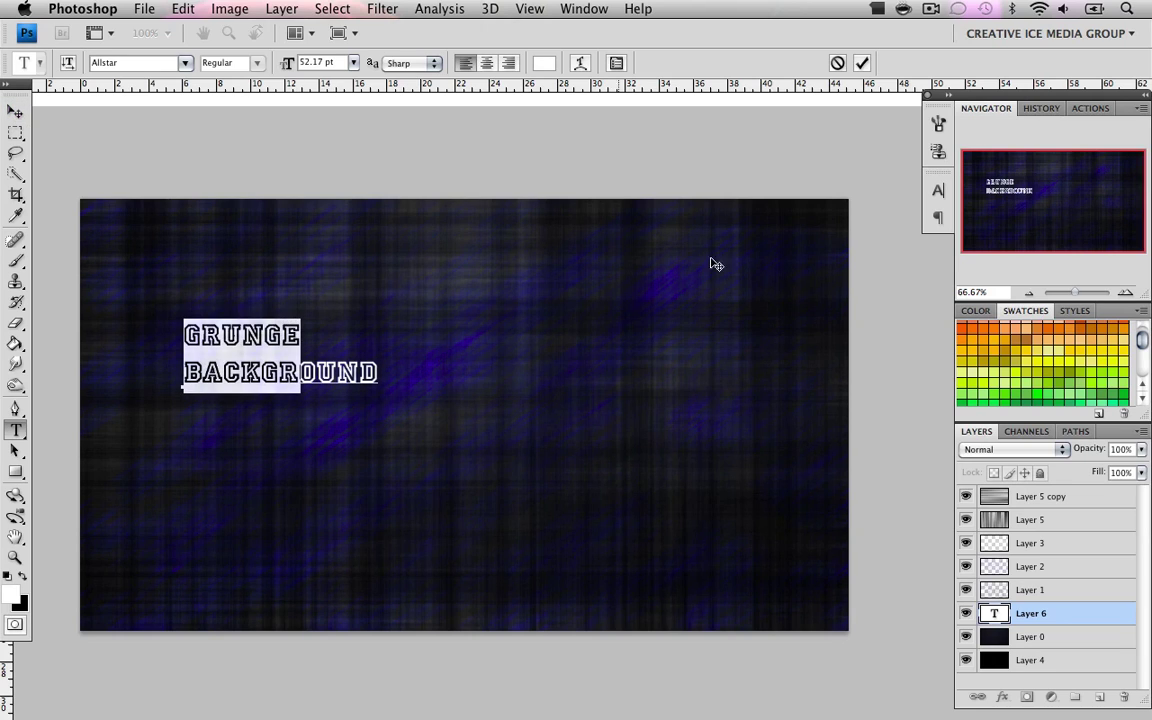
click(938, 189)
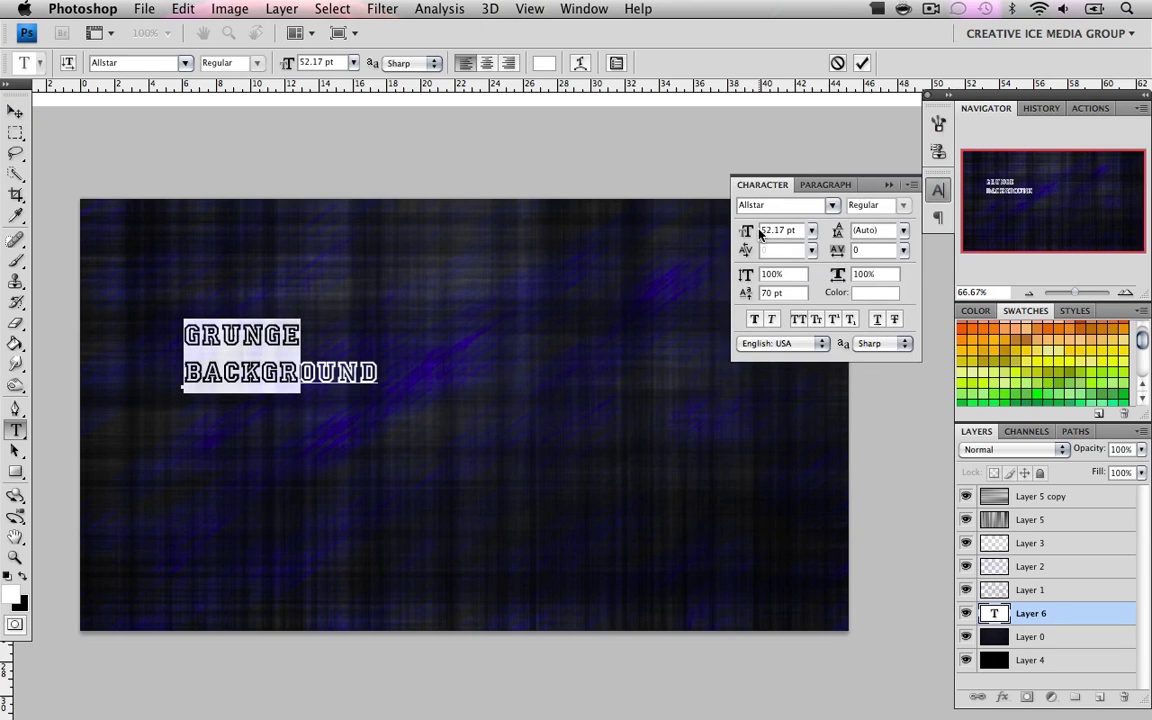
drag(749, 232, 990, 249)
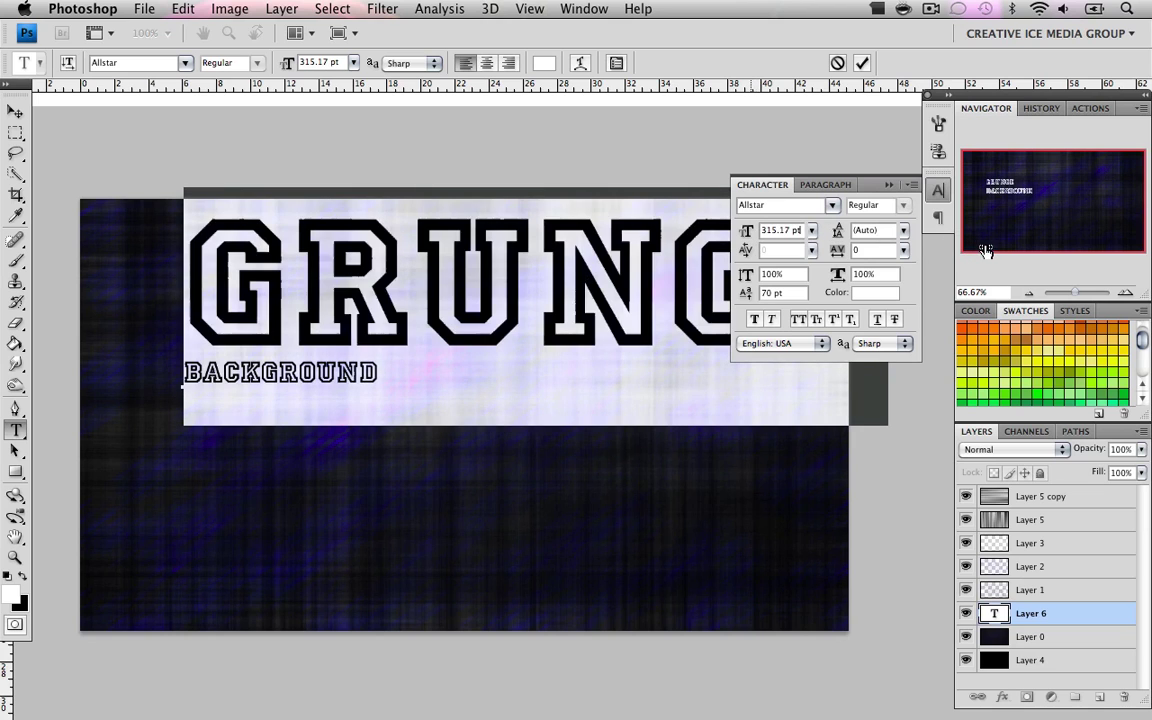
click(15, 111)
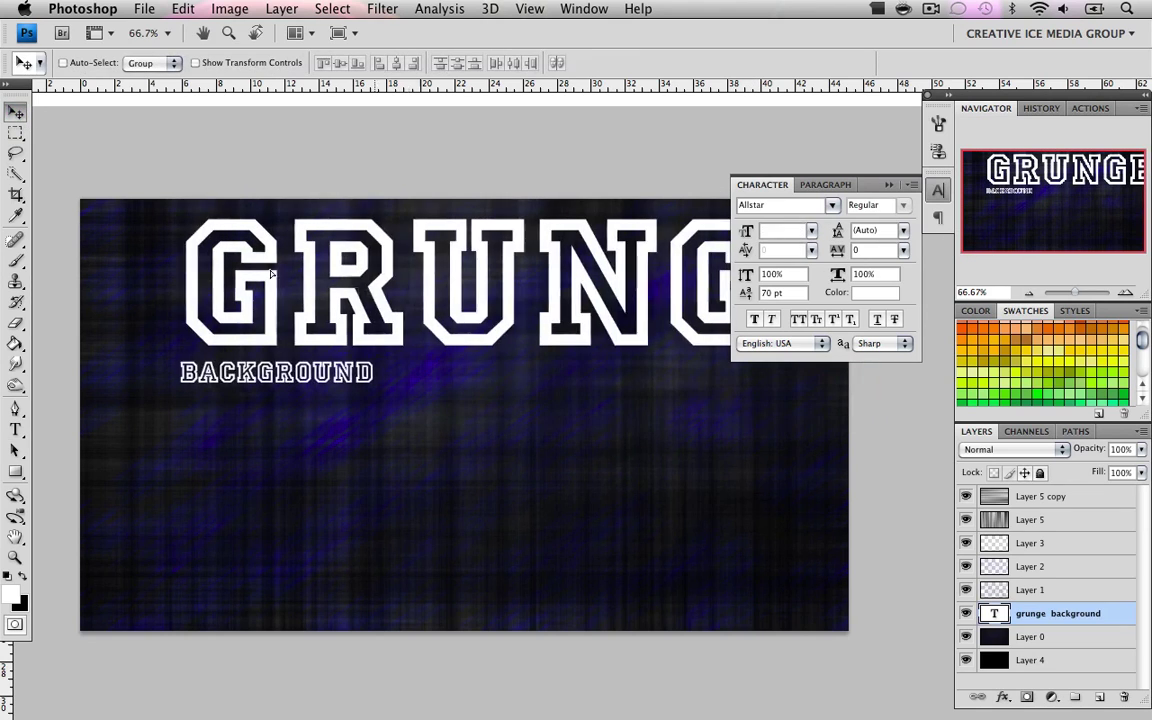
drag(428, 299, 311, 279)
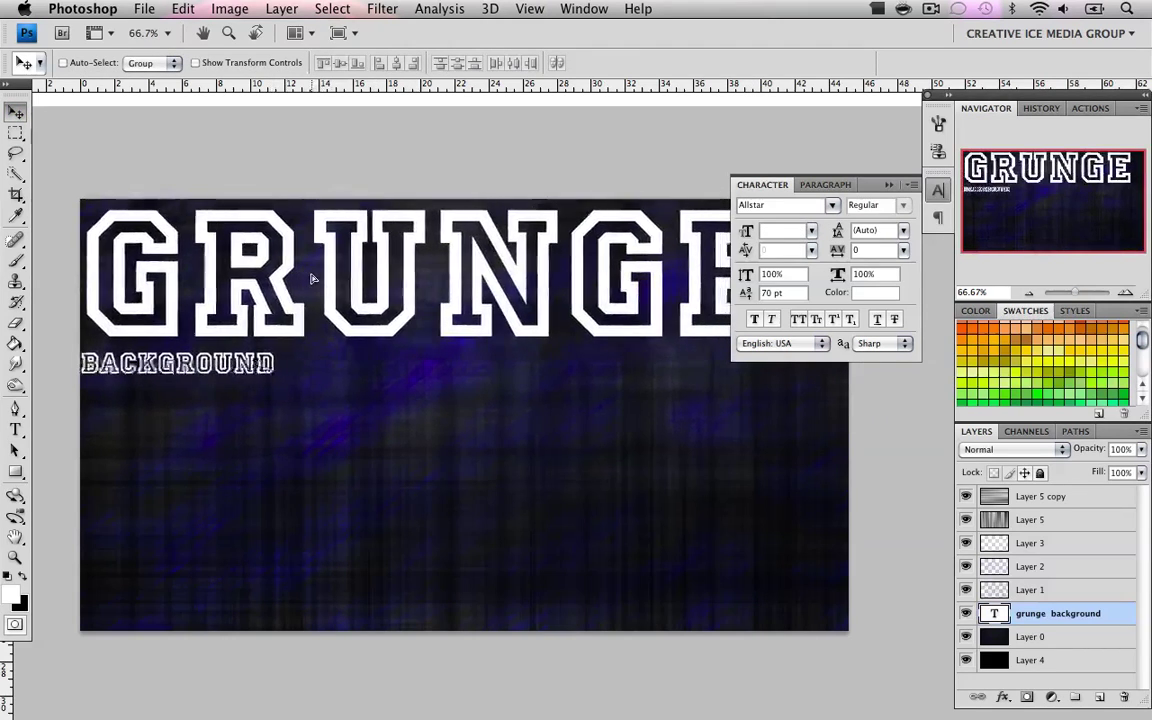
Step: Select all the title text and scrub its size up to about 328 pt
click(16, 429)
click(84, 291)
key(super+a)
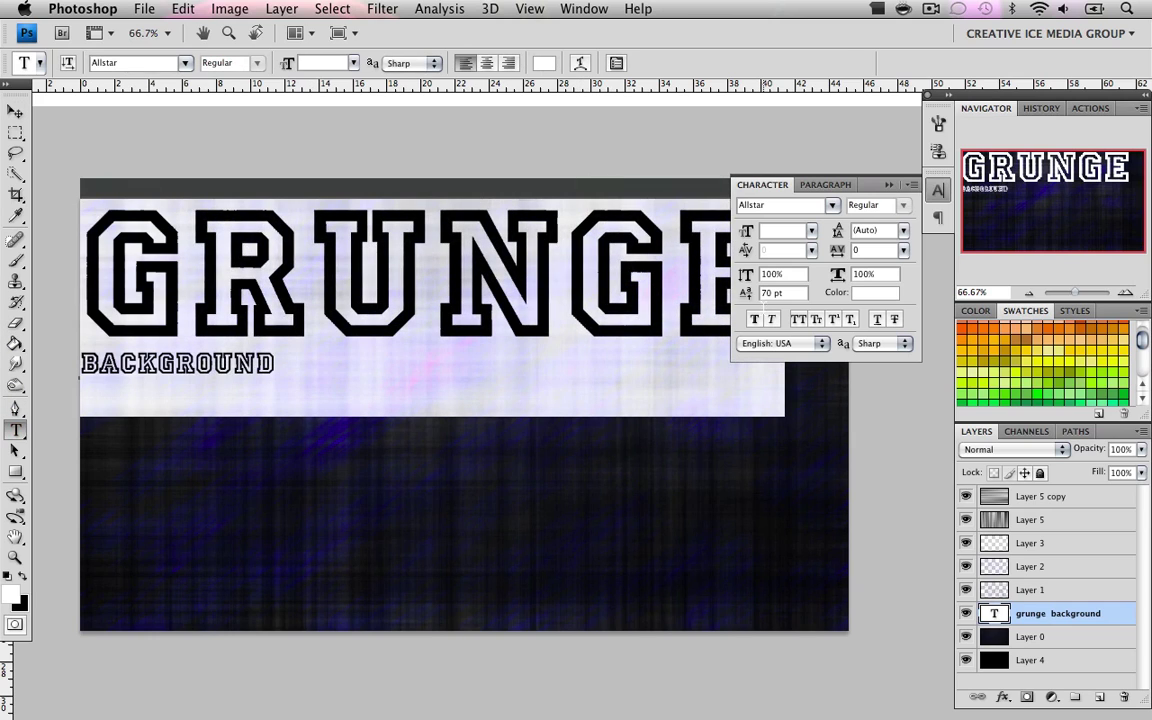
drag(746, 233, 755, 233)
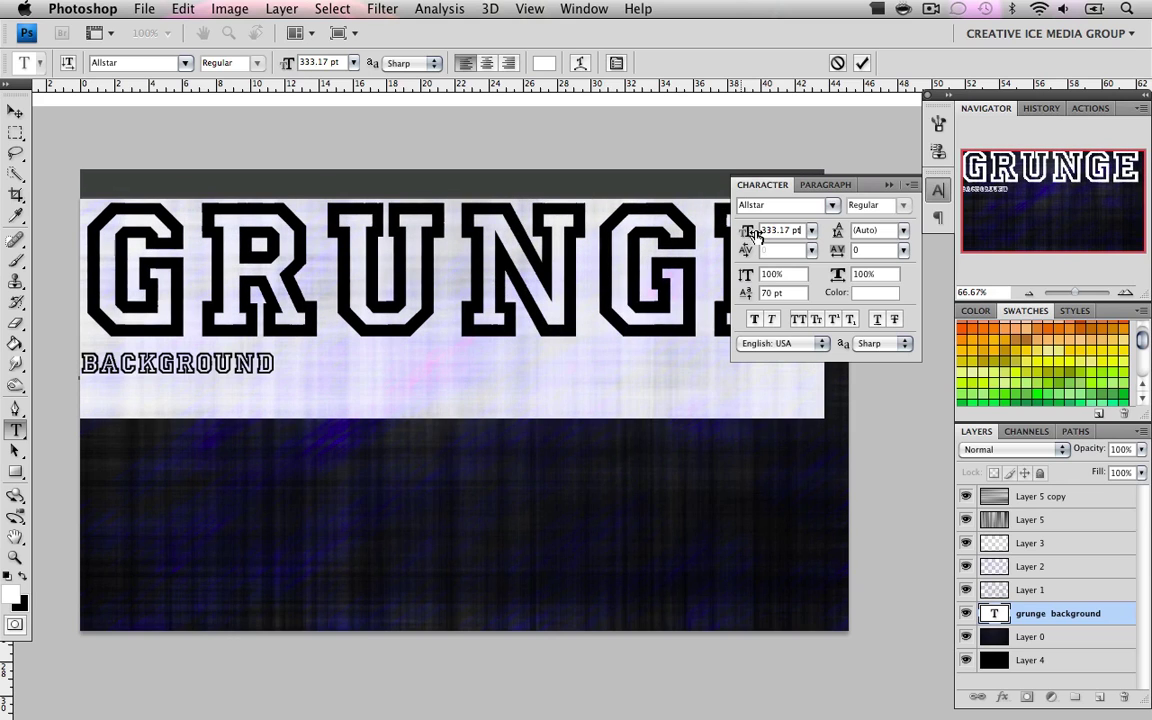
Step: Try enlarging just the GR letters, undo it, and move the title about 12 px down
click(240, 345)
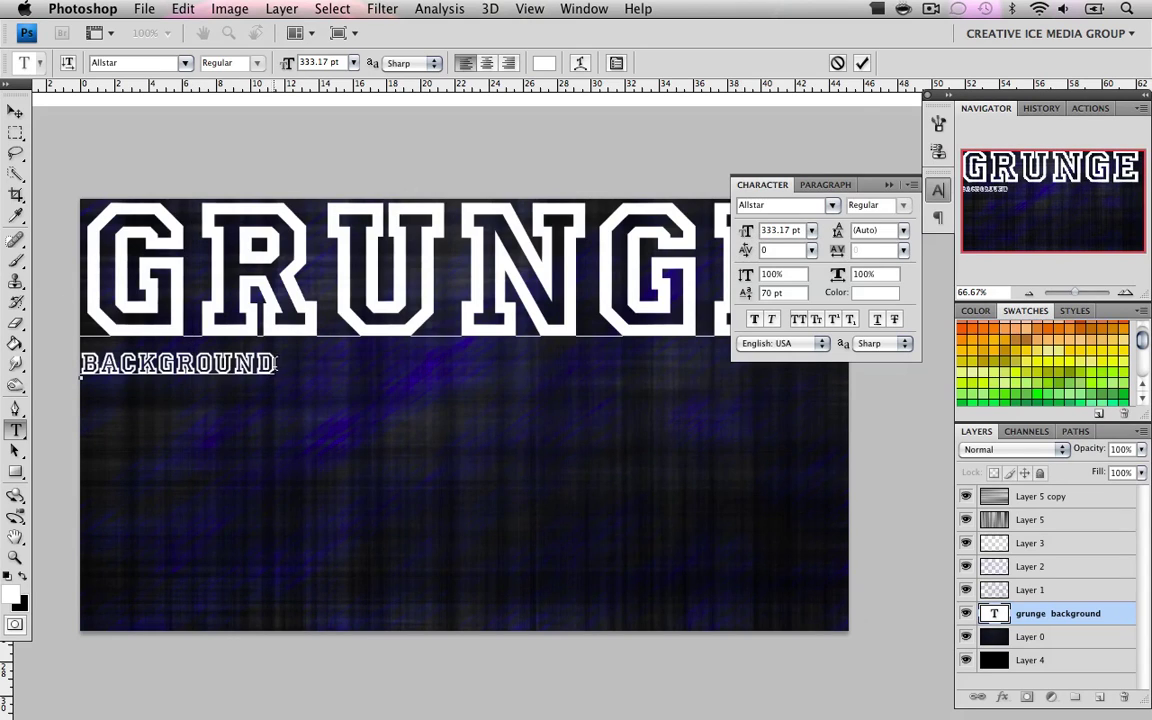
drag(260, 330, 65, 350)
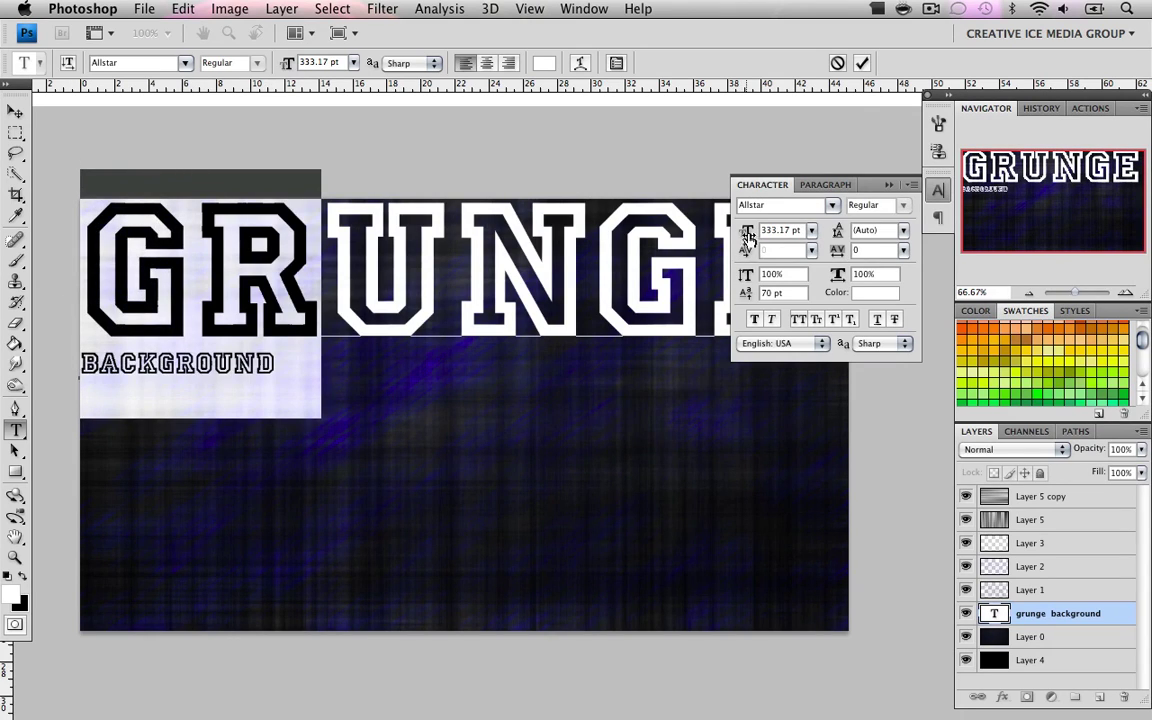
drag(747, 232, 771, 238)
key(ctrl+z)
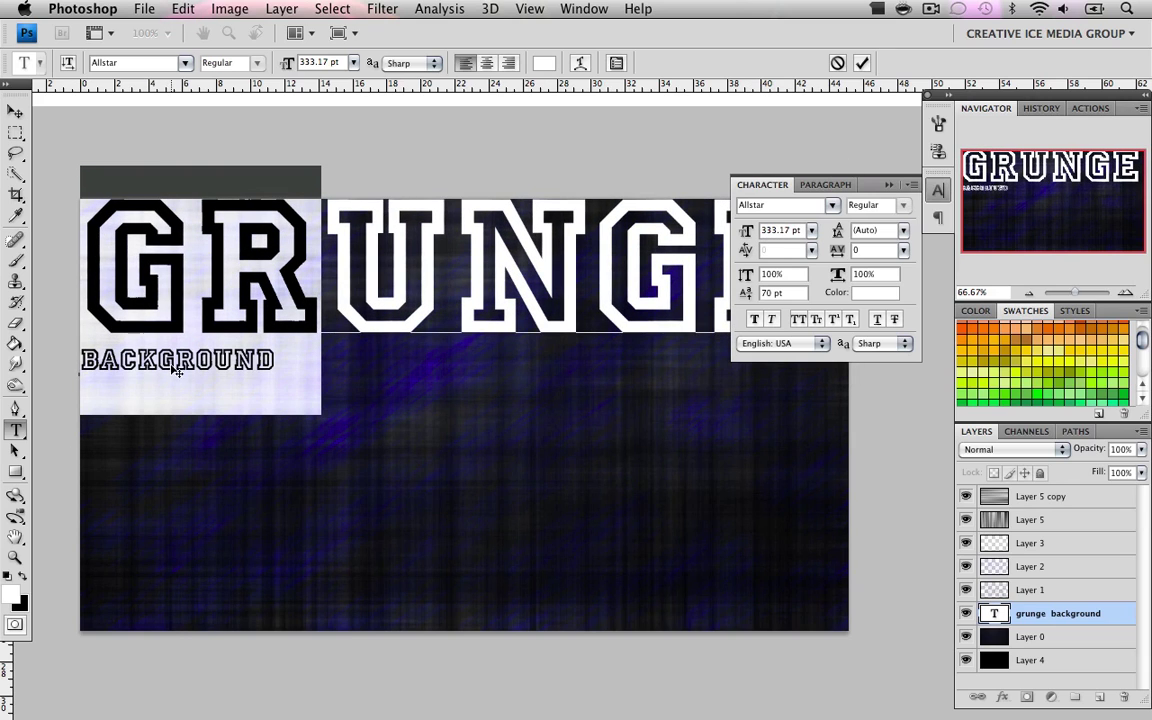
click(16, 111)
drag(157, 251, 170, 282)
Step: Cancel a stray empty text layer and nudge the title text slightly into place
click(15, 430)
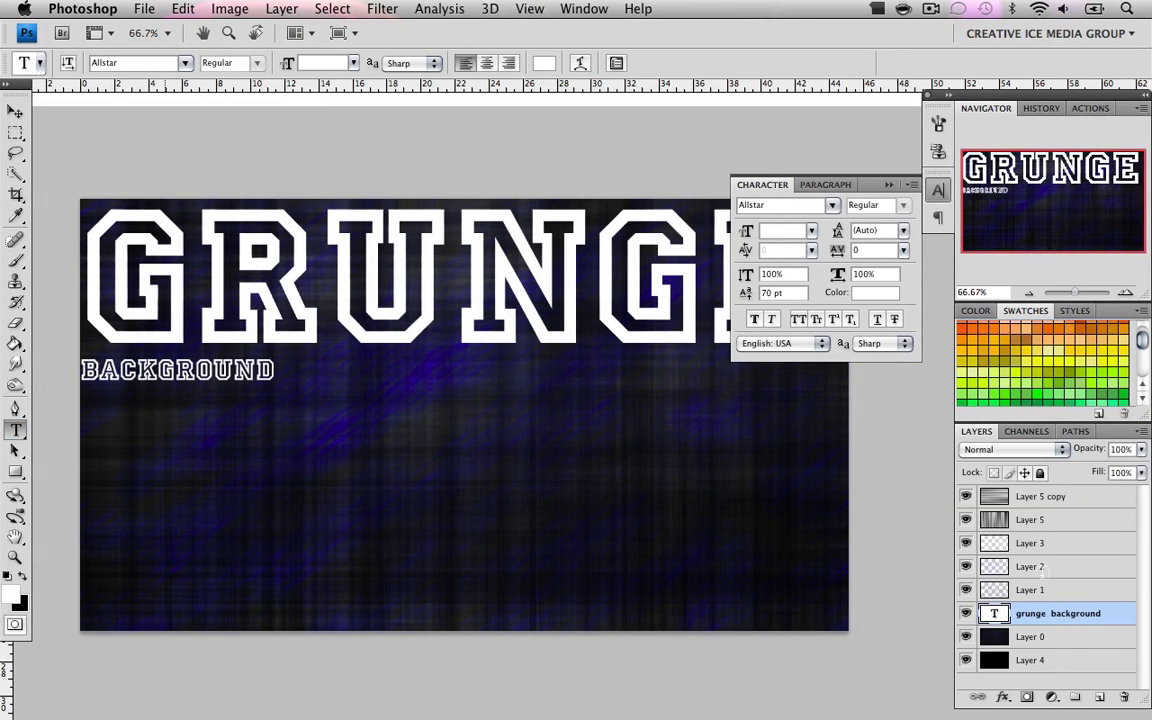
click(123, 391)
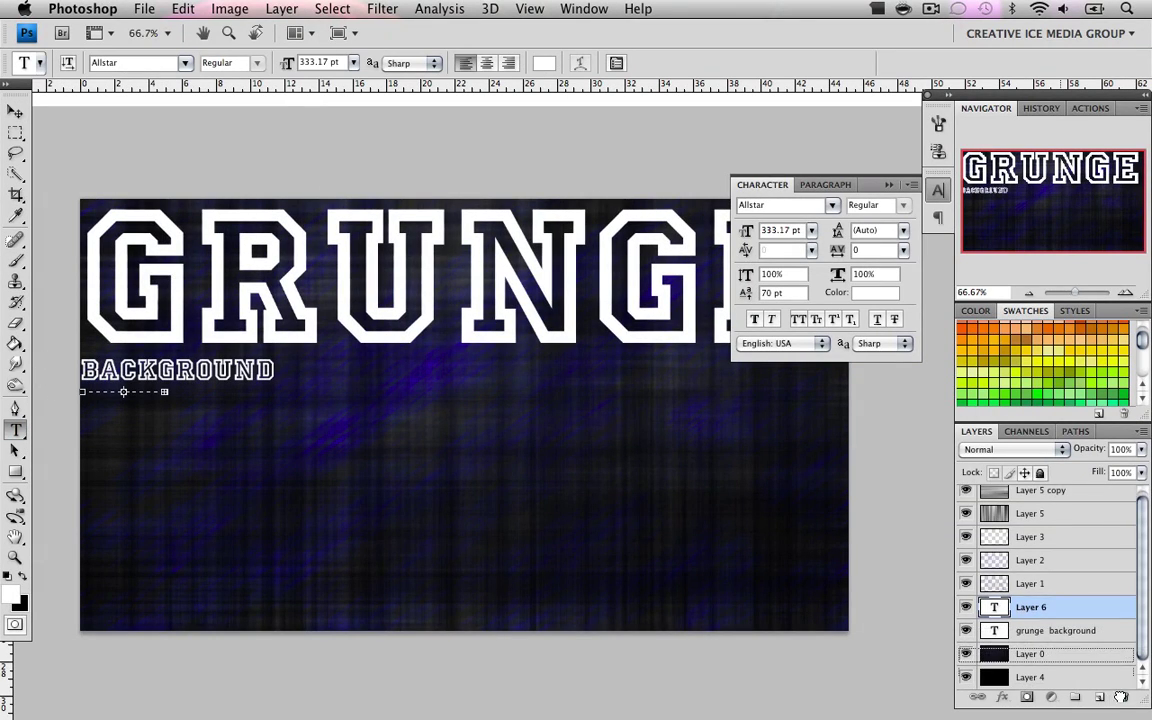
key(Escape)
click(250, 368)
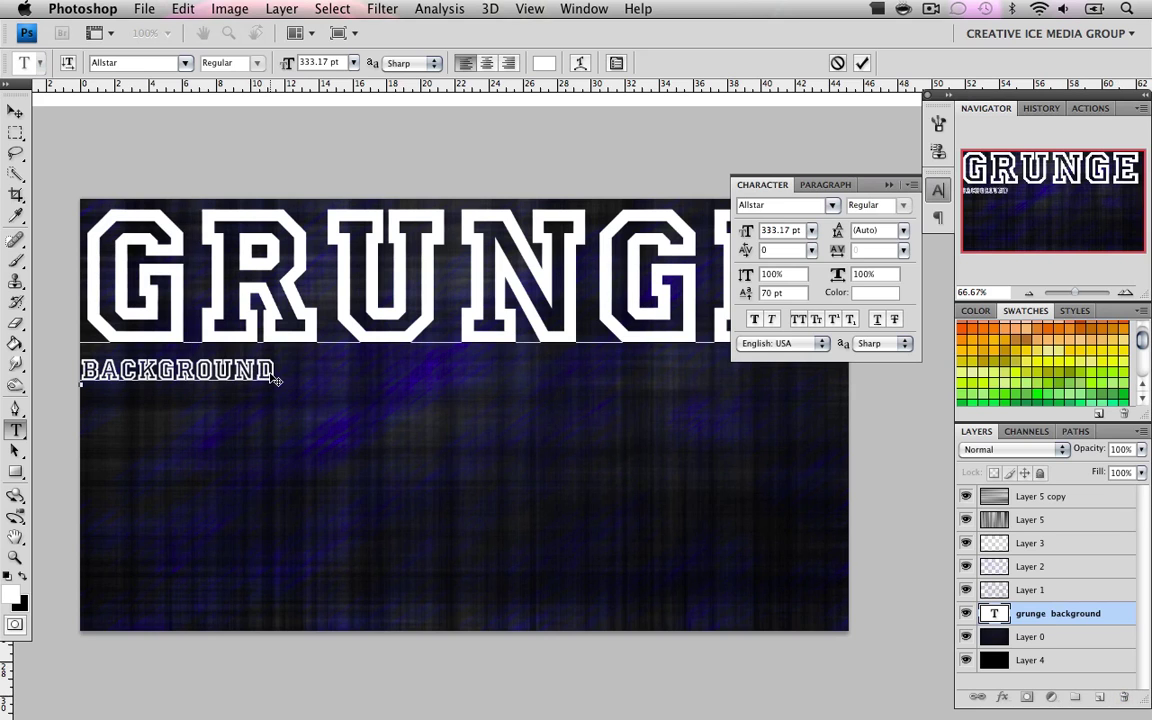
drag(253, 380, 298, 380)
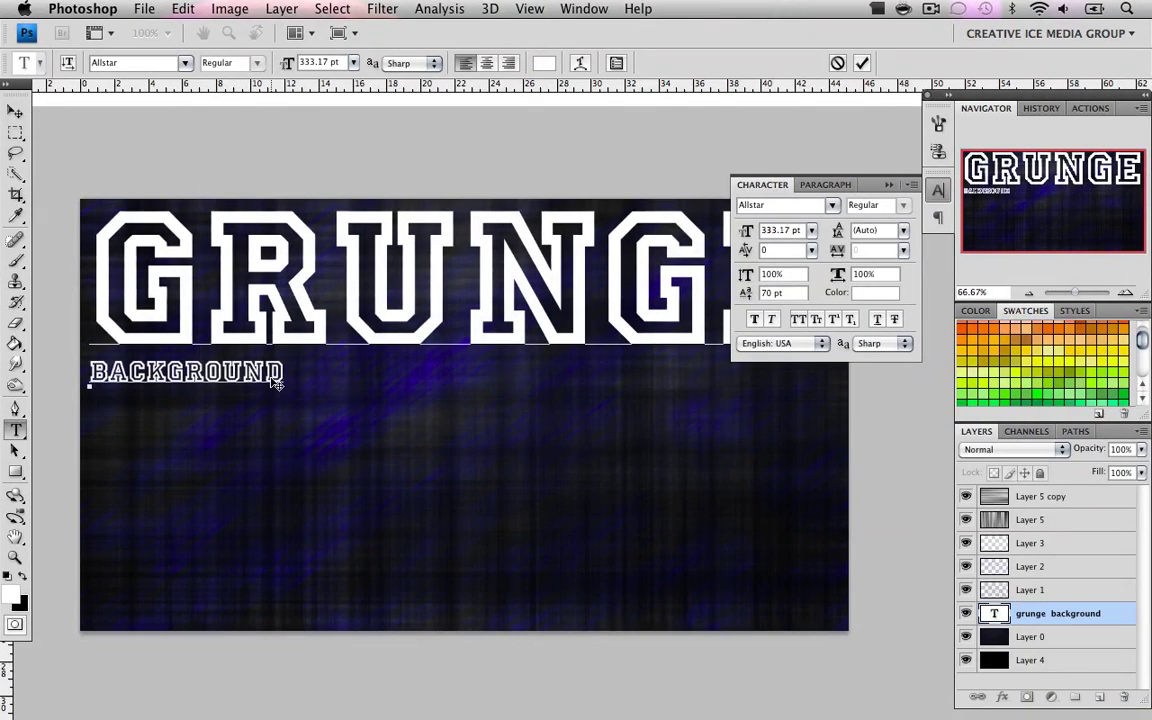
key(super+a)
drag(215, 378, 211, 380)
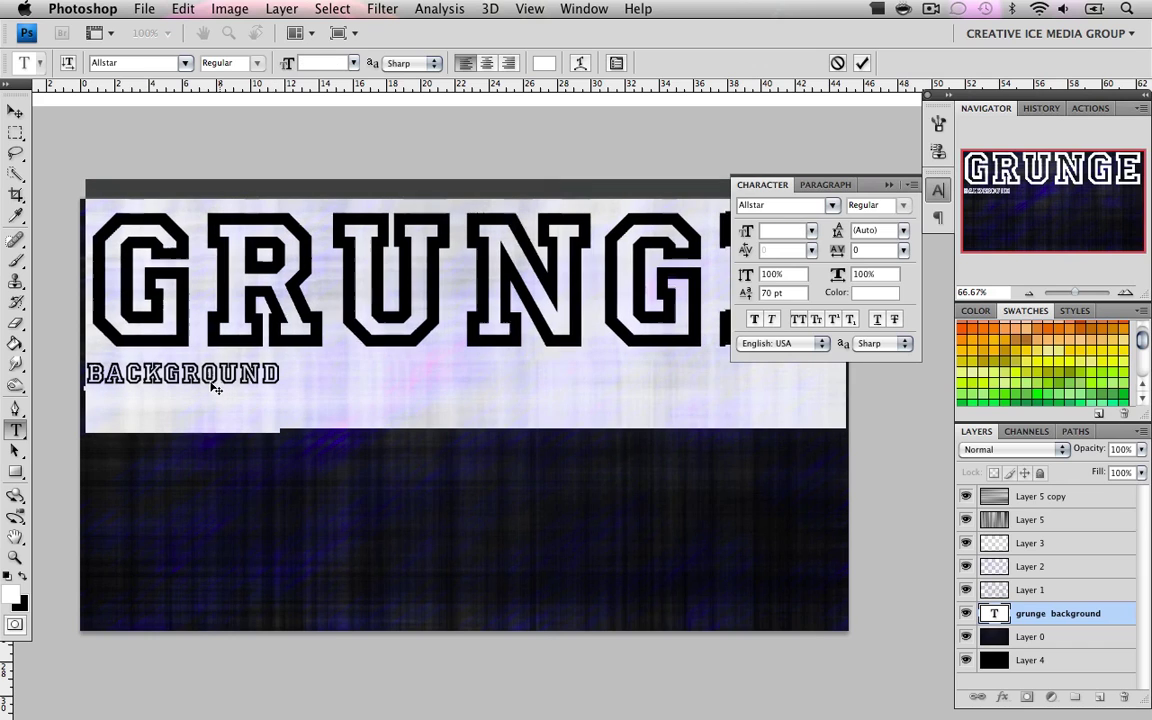
click(15, 110)
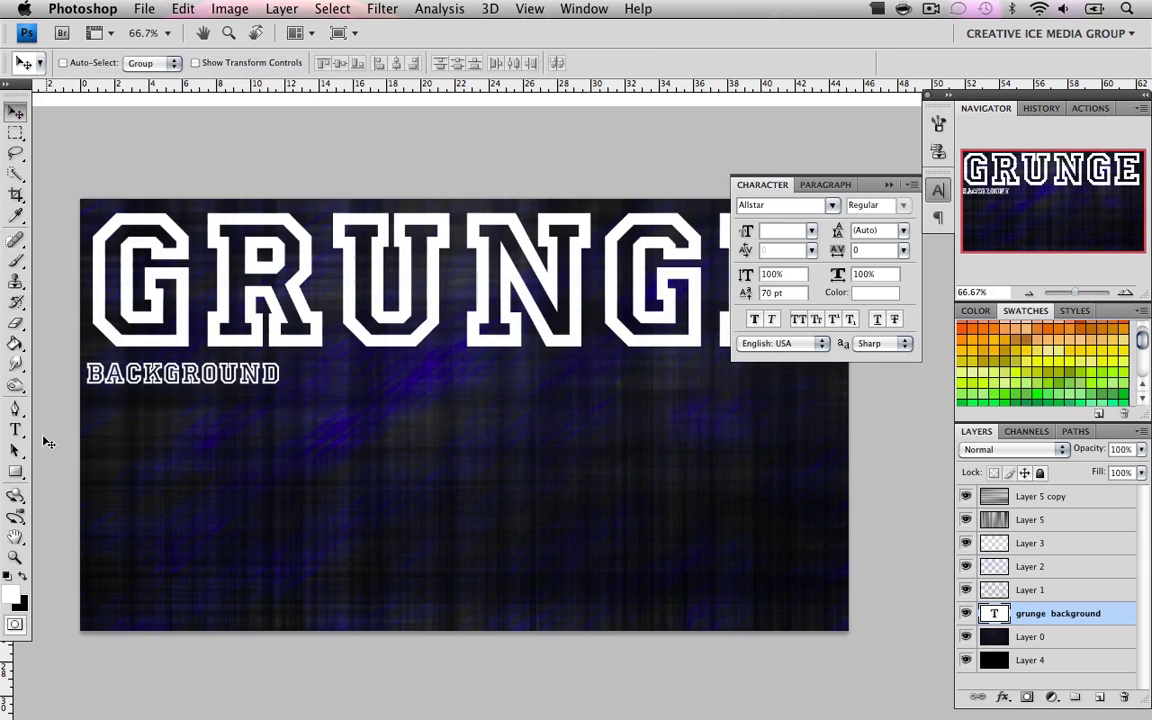
Step: Try resizing and lowering the GR letters, undo both, then set baseline shift to 6 pt
click(15, 430)
drag(89, 372, 326, 380)
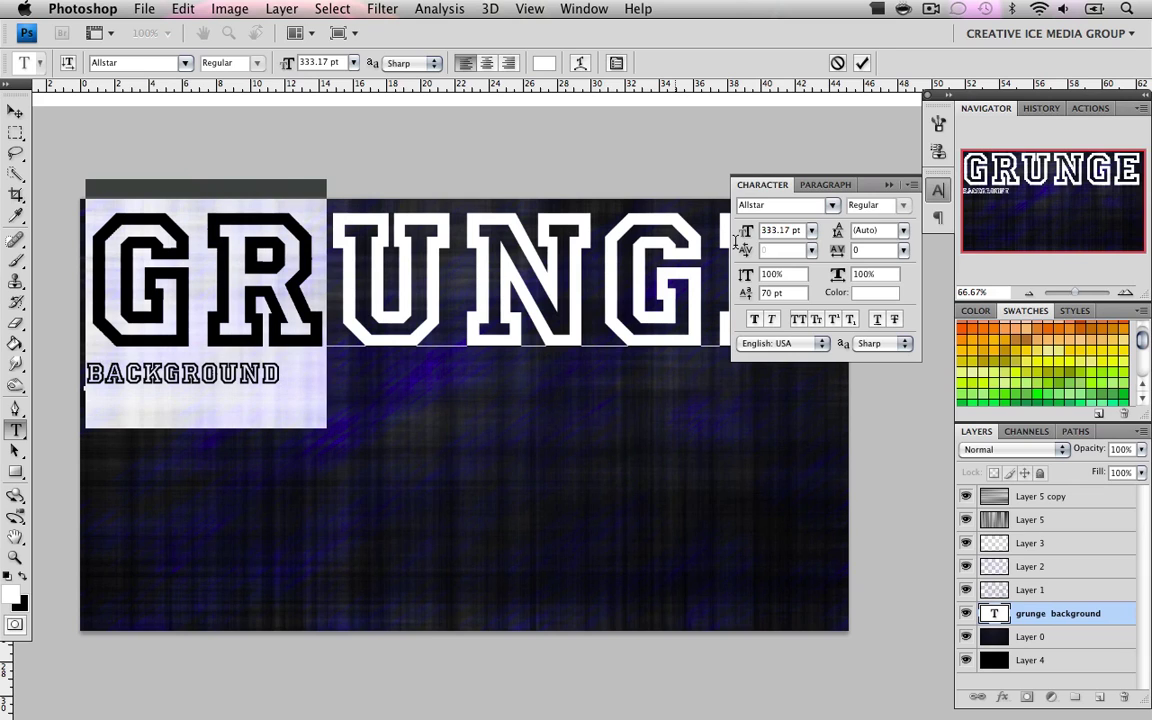
drag(745, 231, 770, 235)
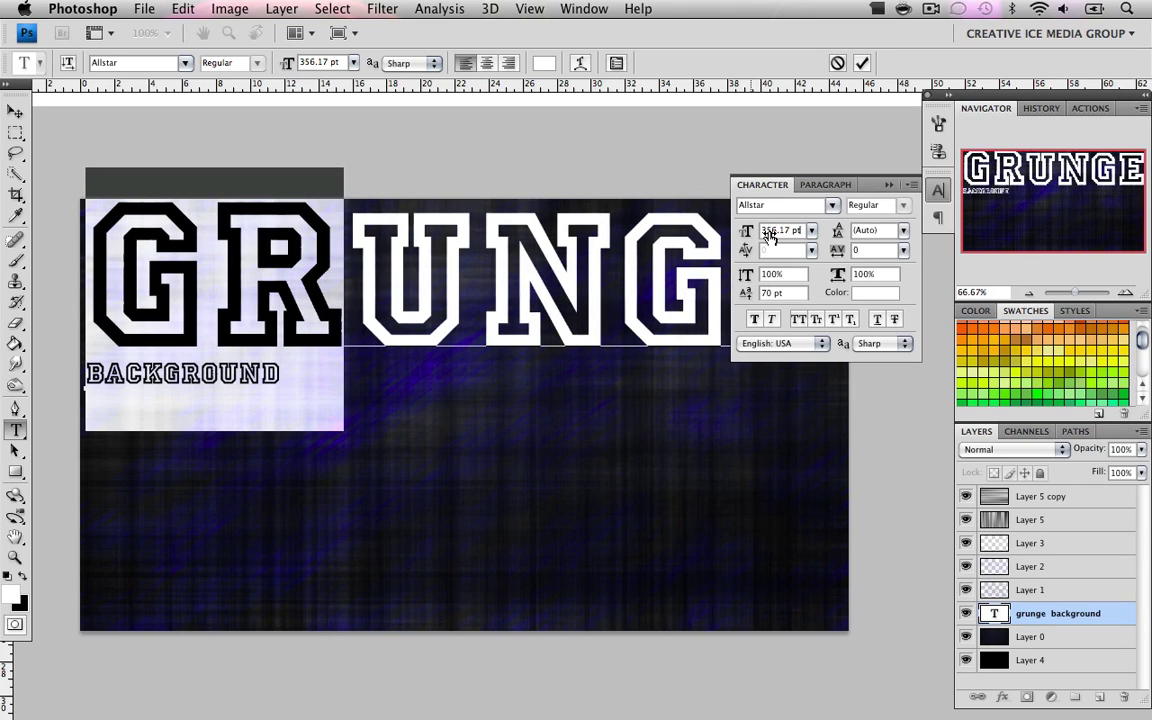
key(super+z)
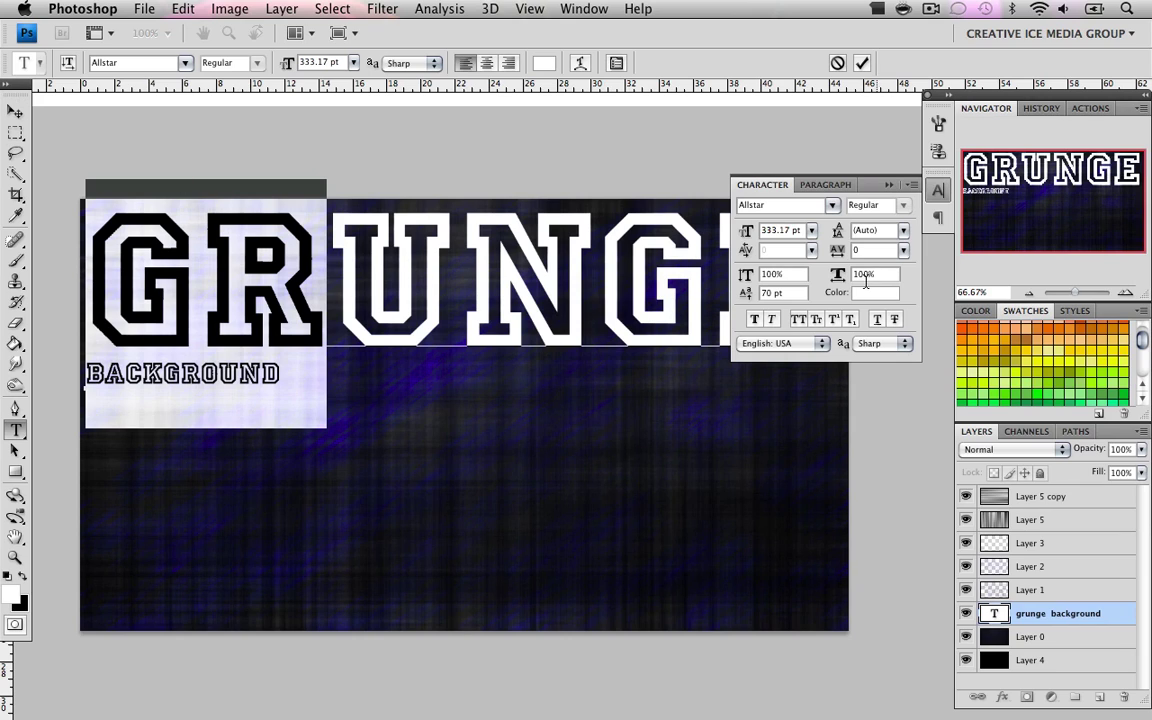
drag(750, 288, 504, 369)
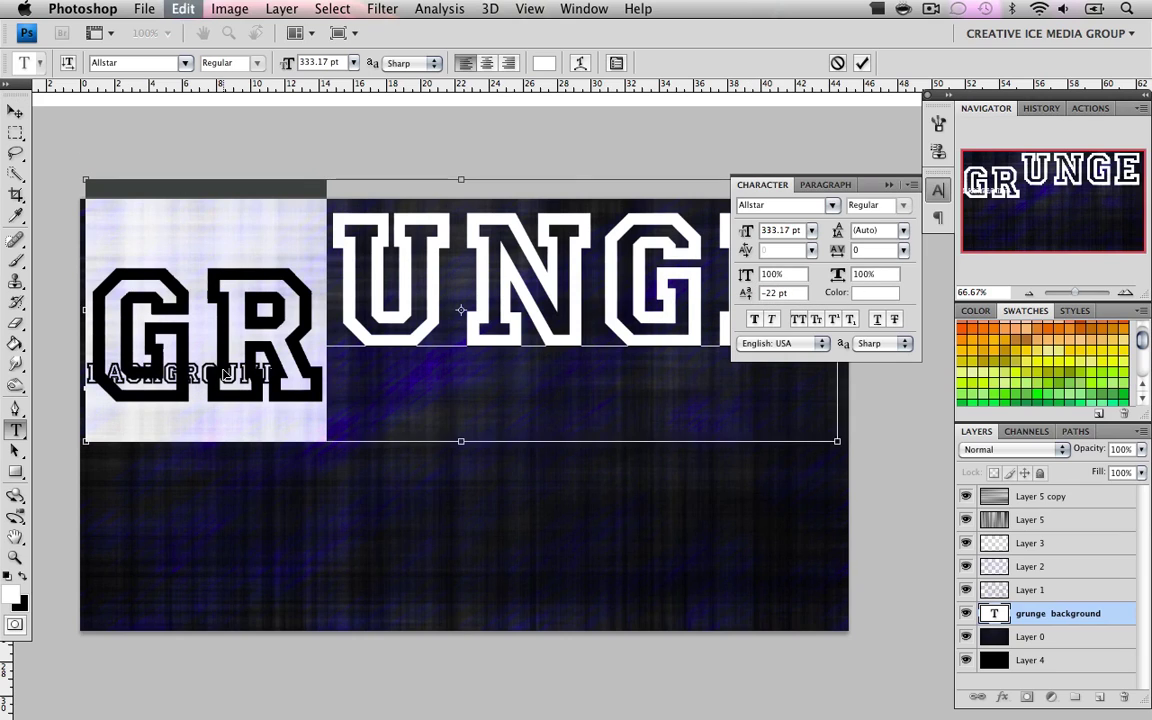
key(super+z)
click(12, 113)
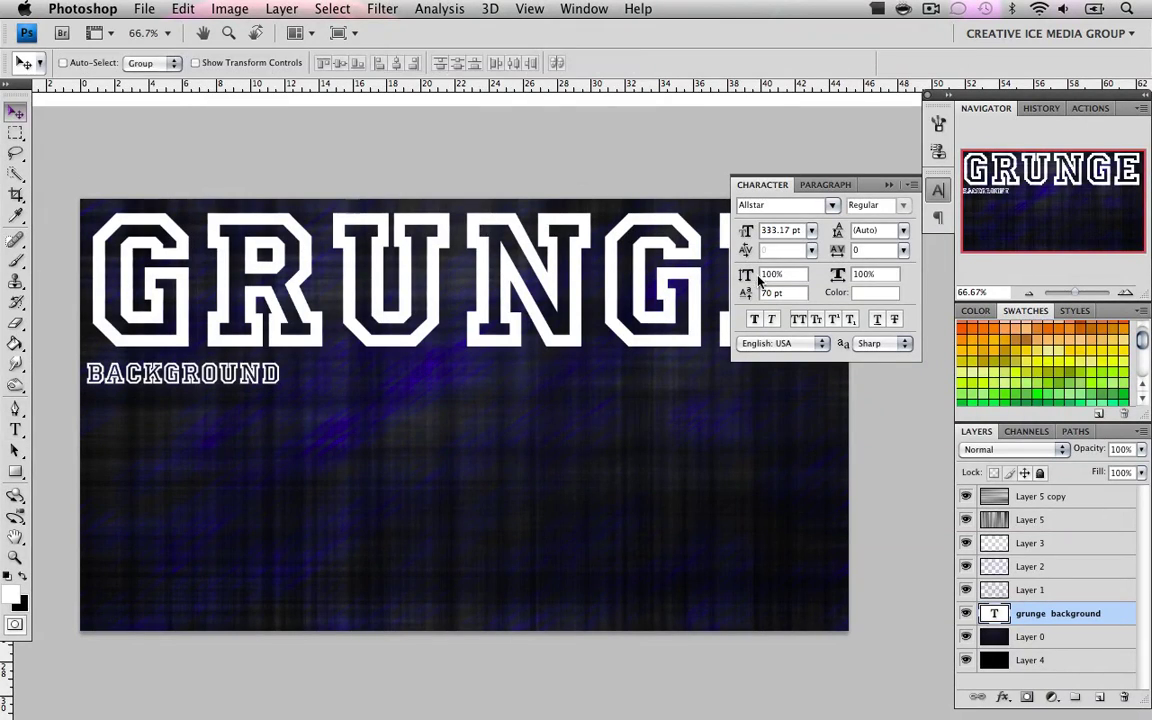
drag(745, 293, 646, 272)
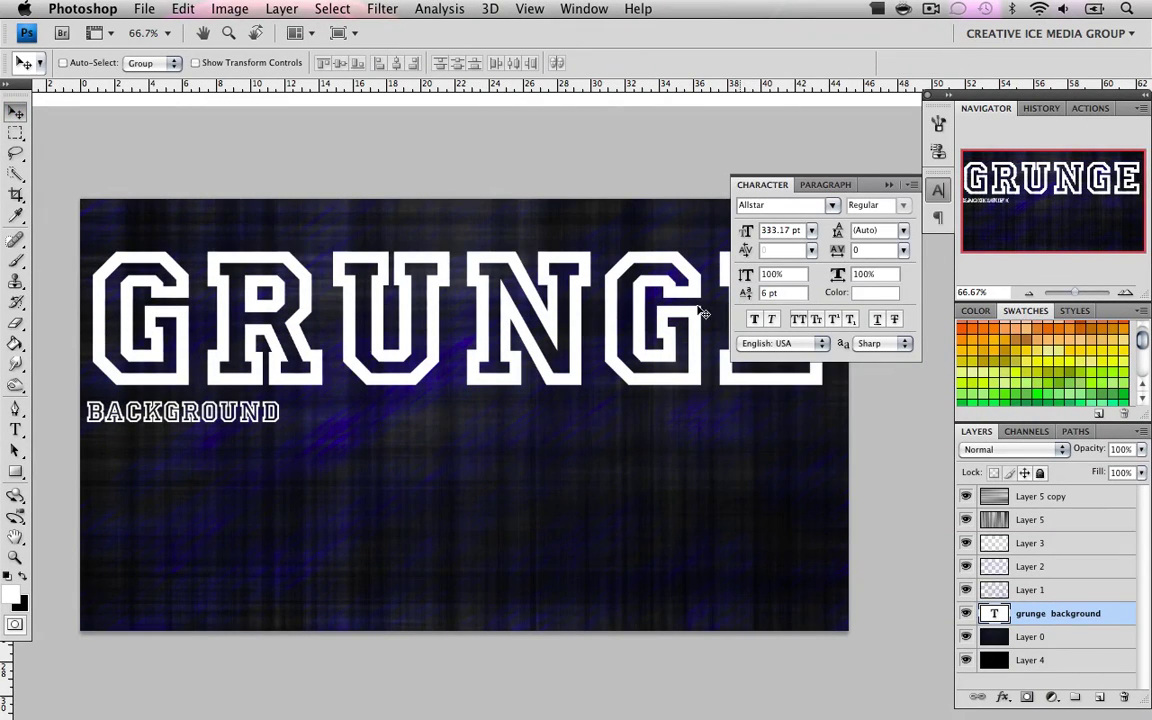
Step: Make BACKGROUND 201.17 pt with a 97 pt baseline shift, then move the title up
click(15, 430)
click(273, 394)
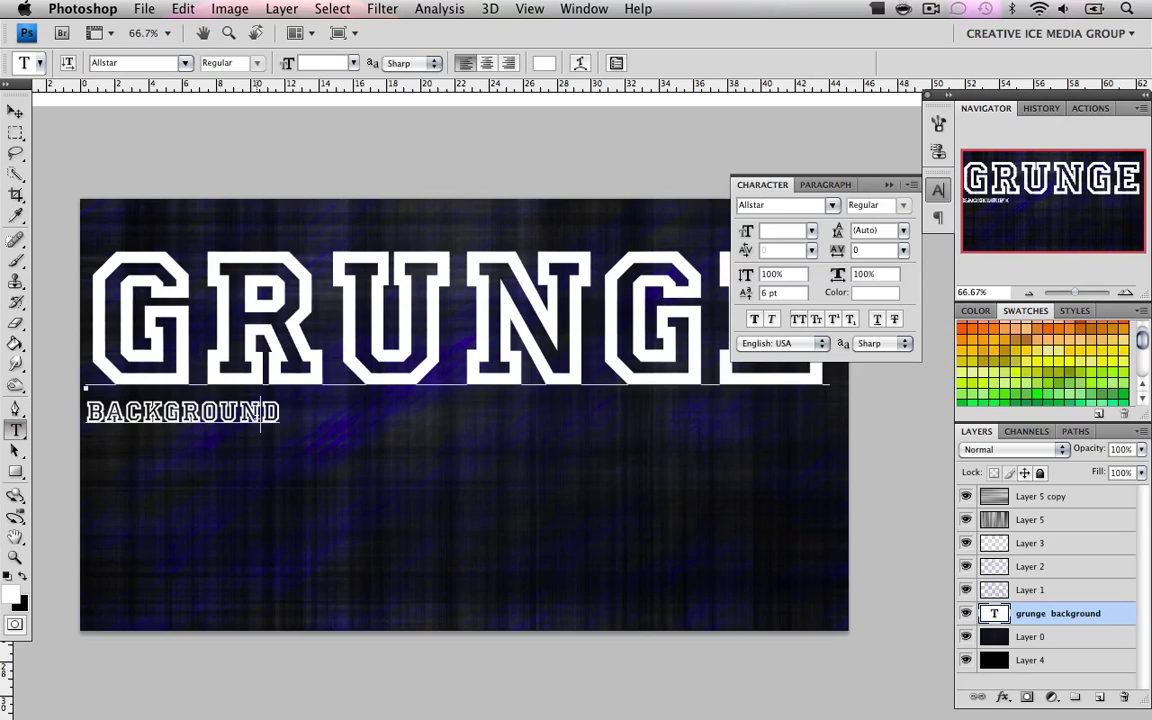
double_click(261, 412)
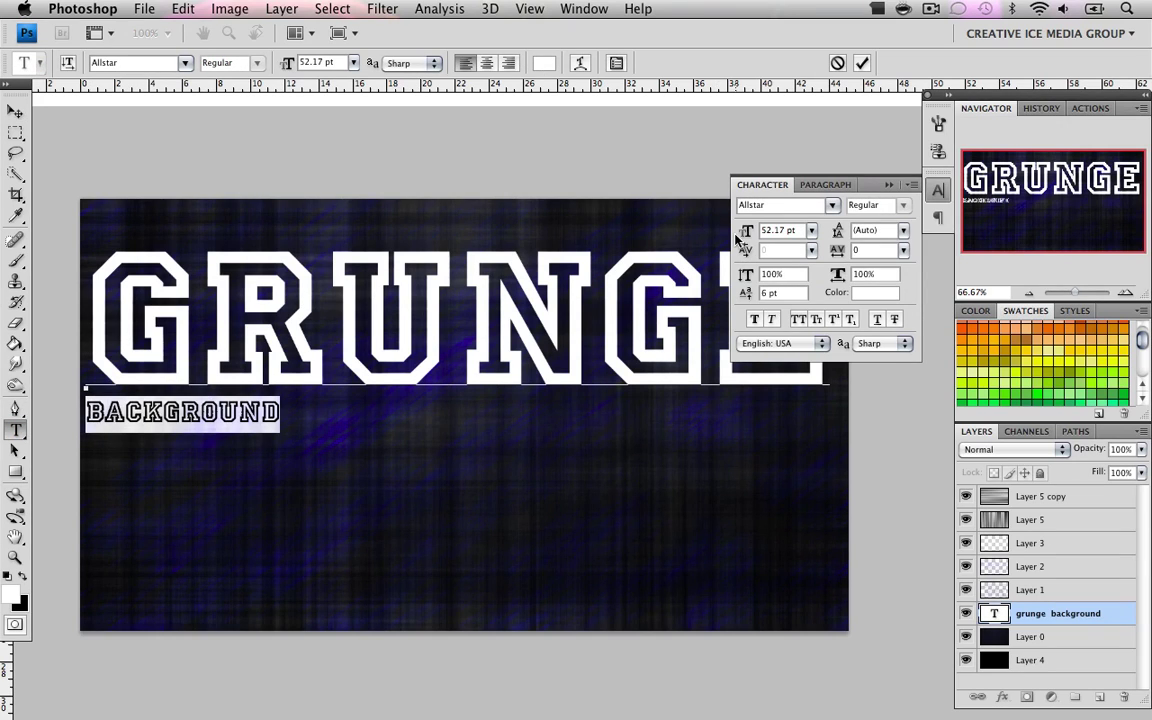
drag(778, 235, 872, 261)
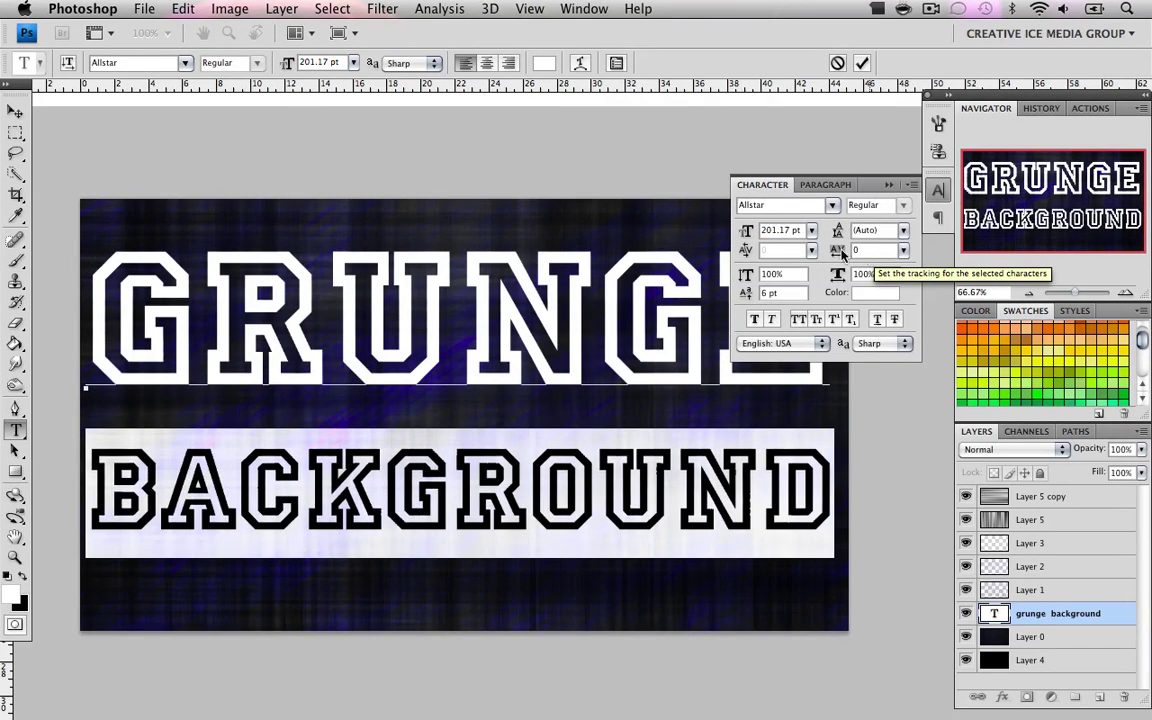
drag(744, 292, 668, 258)
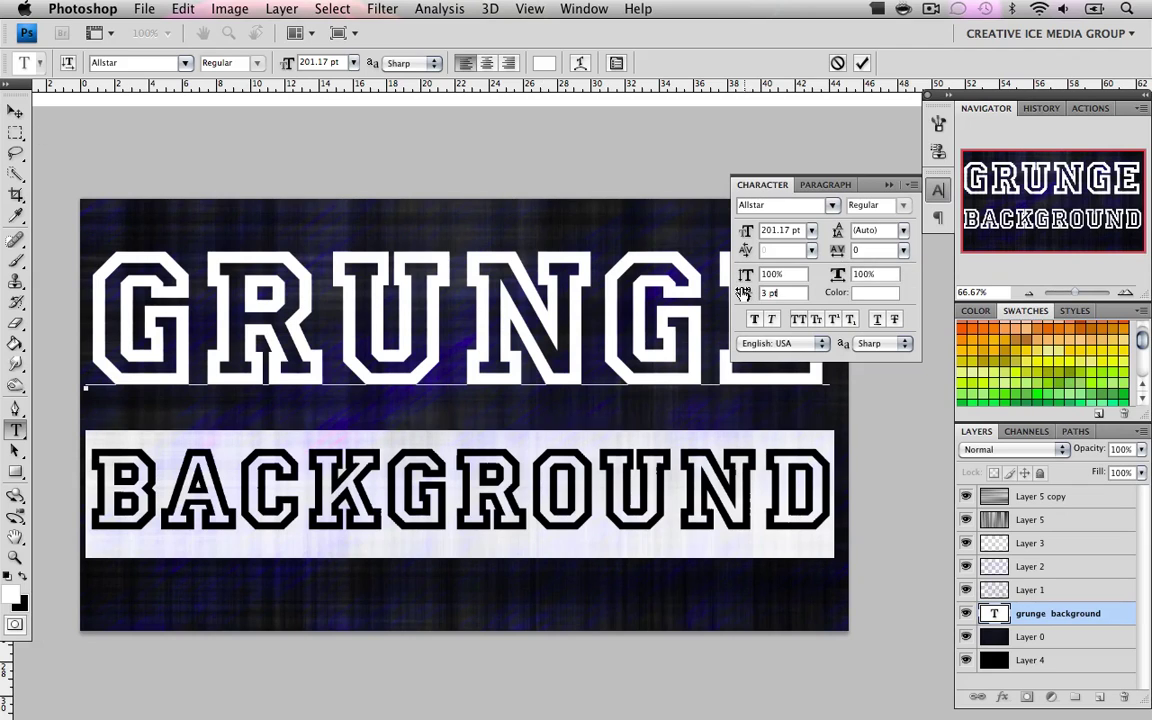
drag(744, 292, 829, 305)
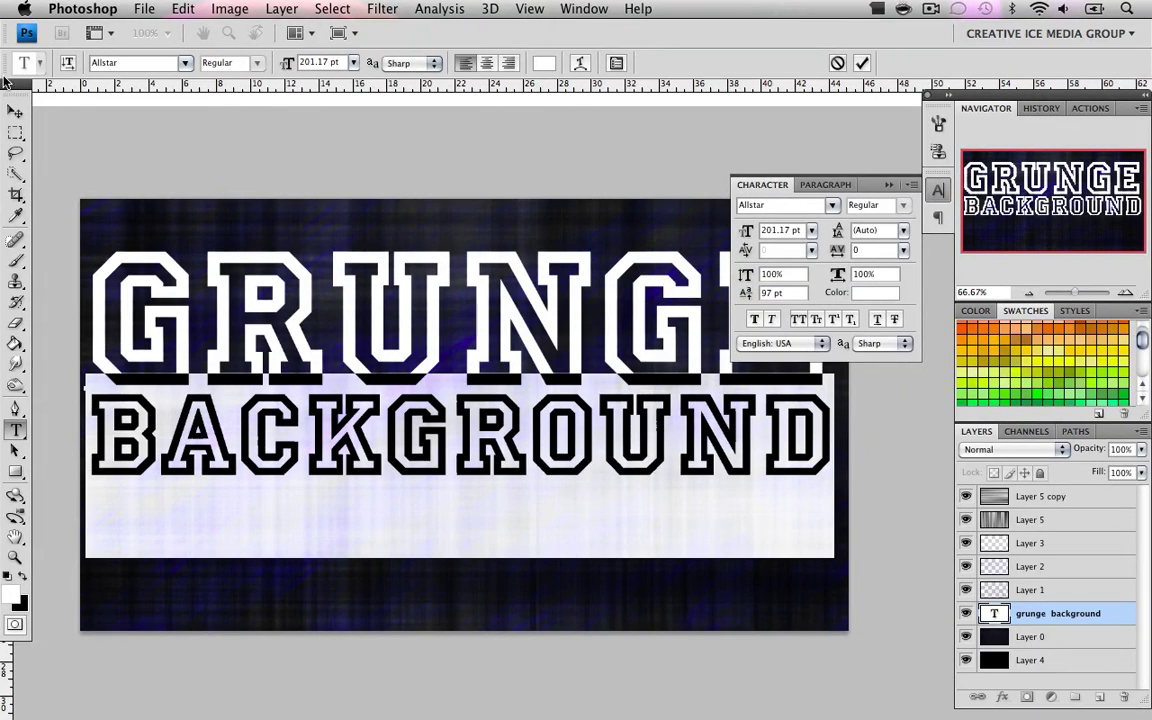
click(15, 110)
drag(290, 316, 278, 278)
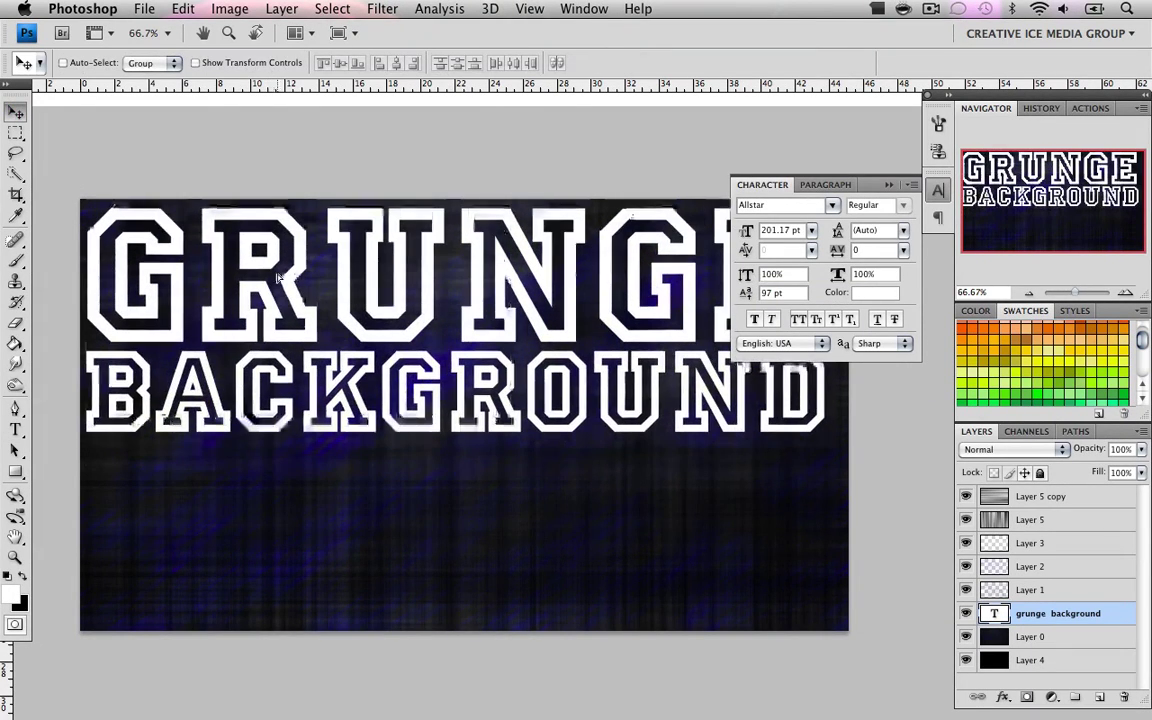
Step: Collapse the Character panel and move the text layer to the top of the stack
click(888, 184)
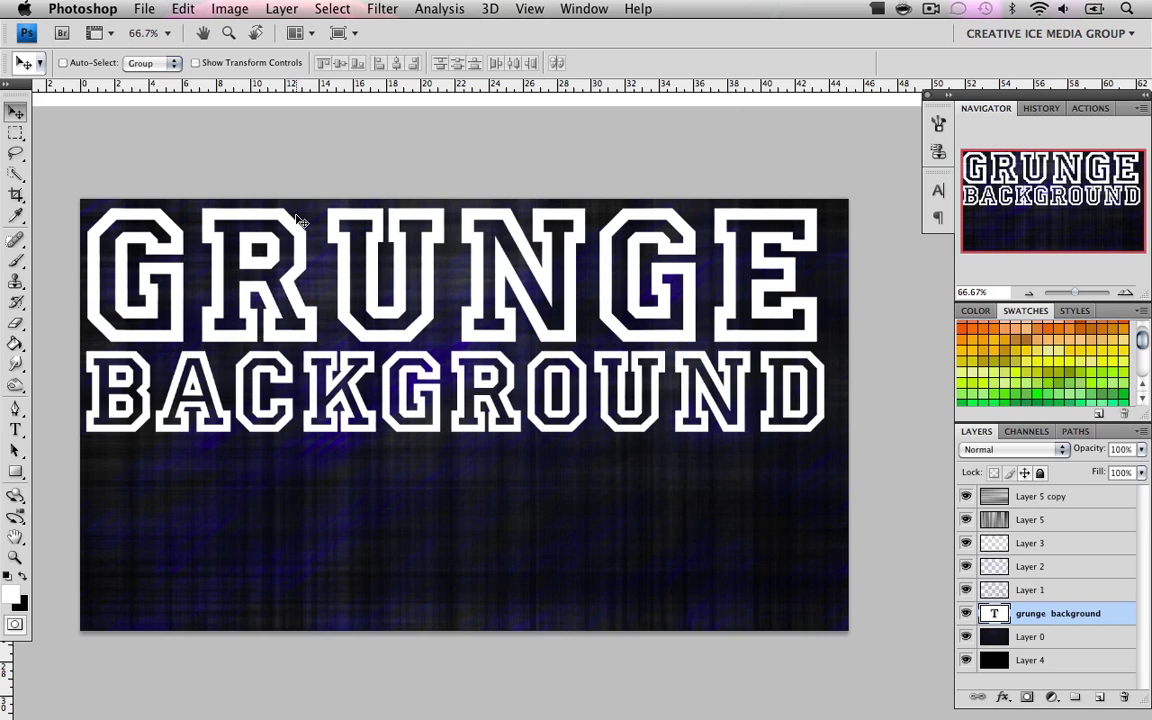
drag(1020, 613, 1070, 497)
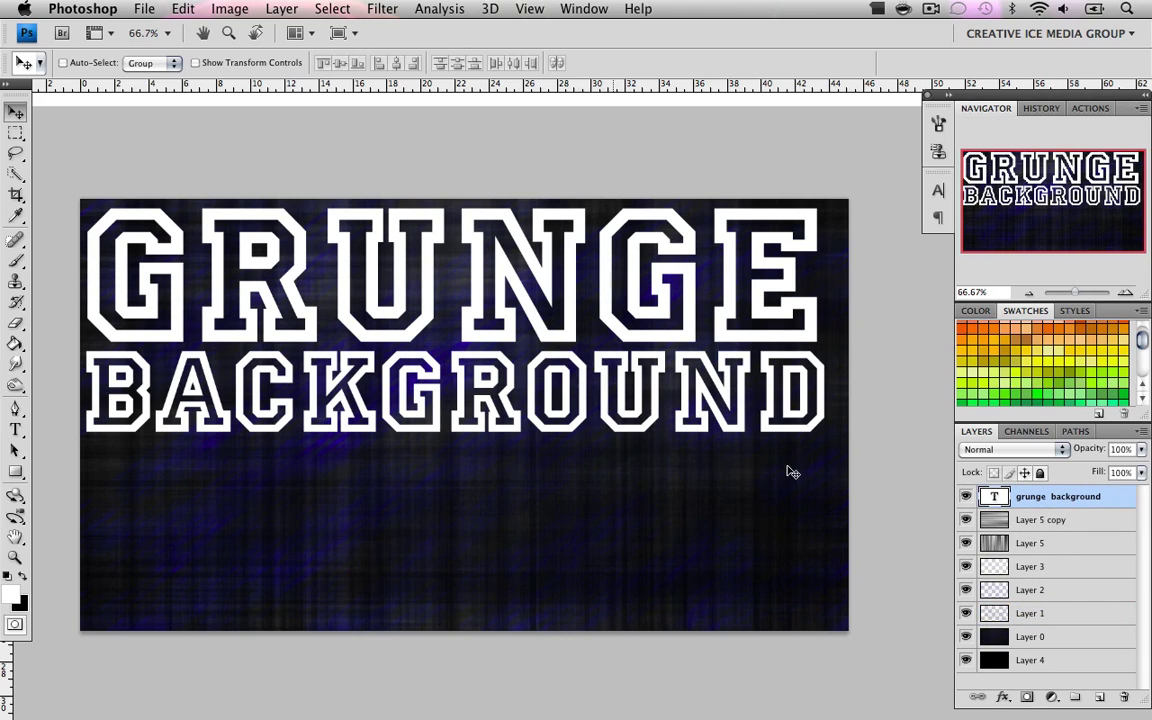
click(964, 497)
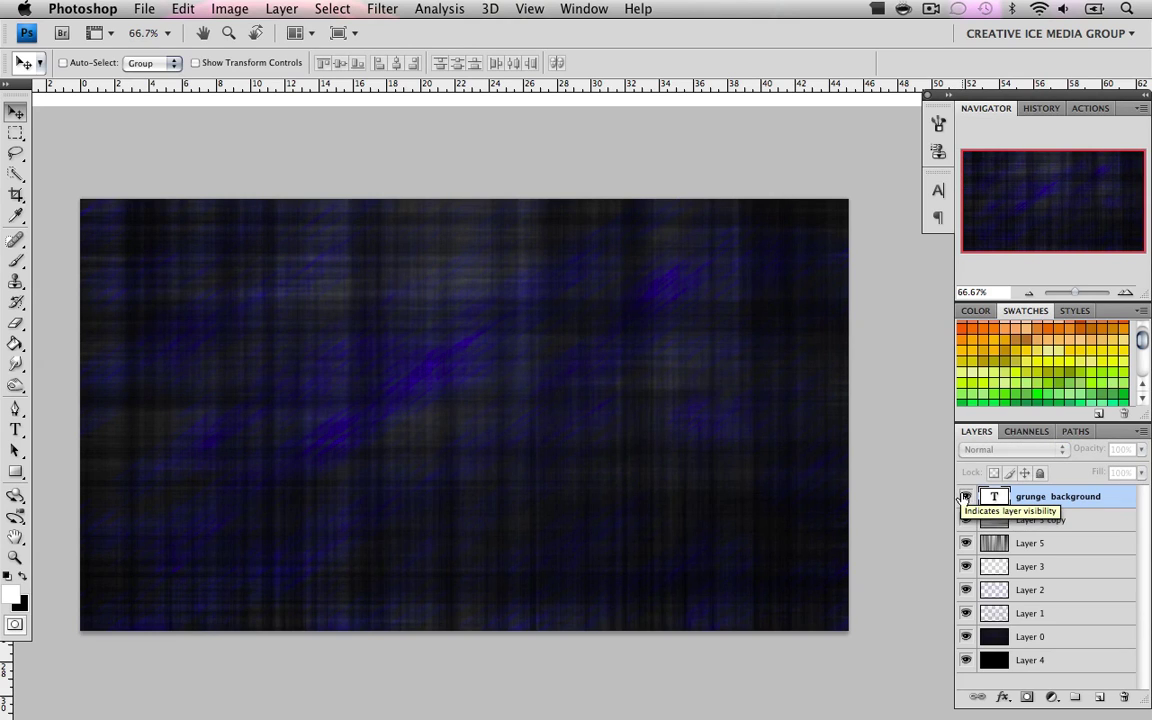
click(964, 497)
Step: Set the title text layer's blend mode to Overlay
click(1013, 451)
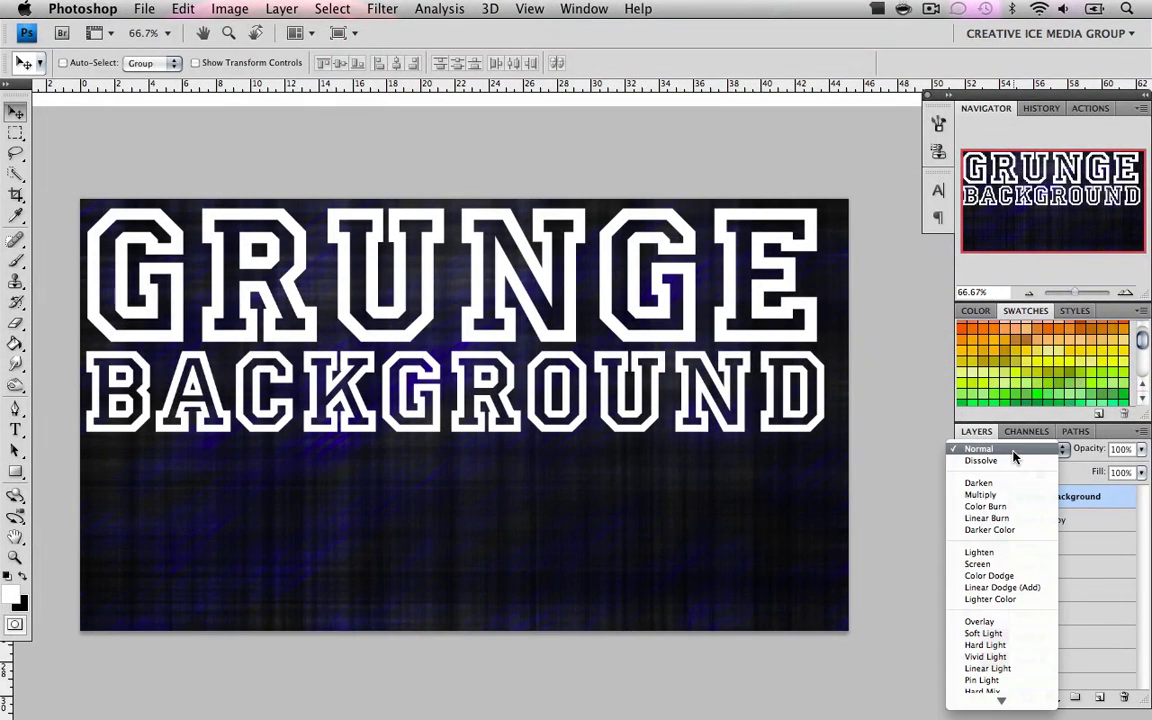
click(1015, 621)
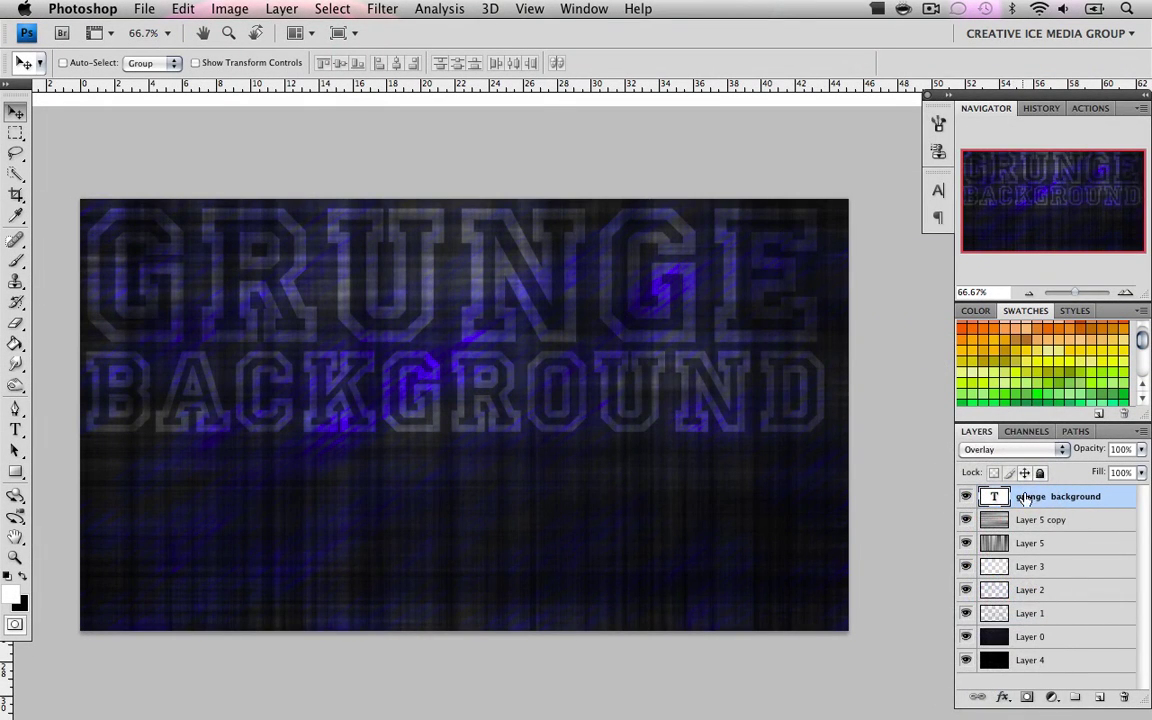
click(1058, 450)
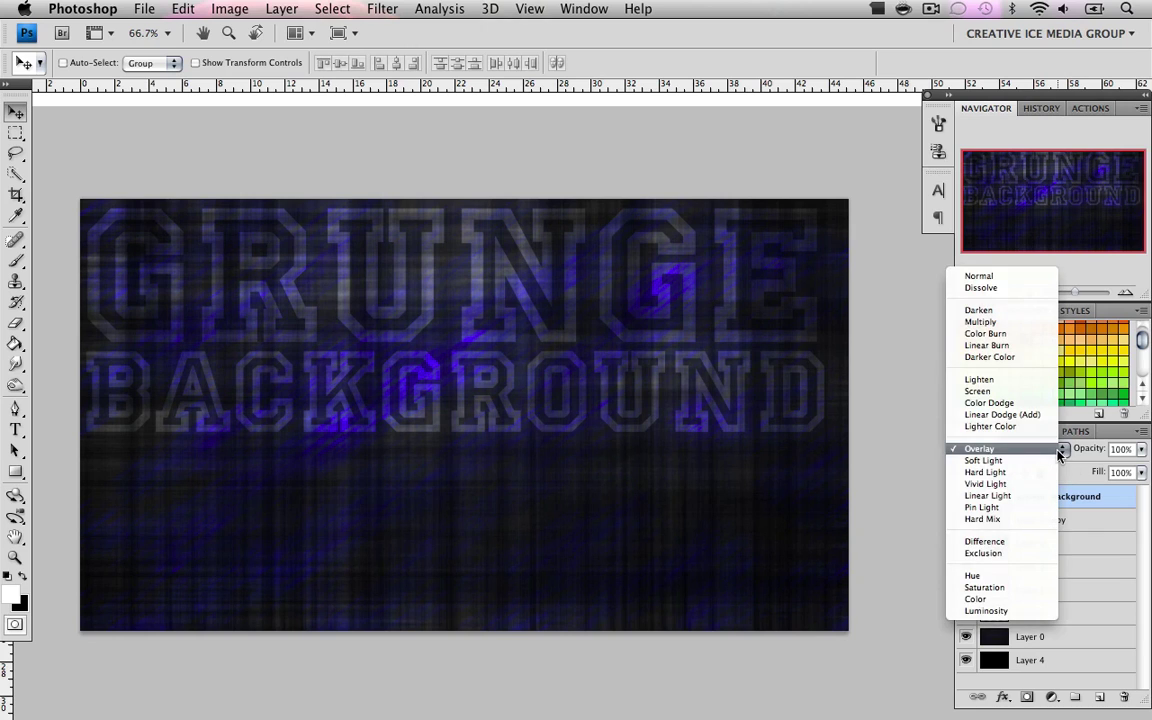
click(1093, 495)
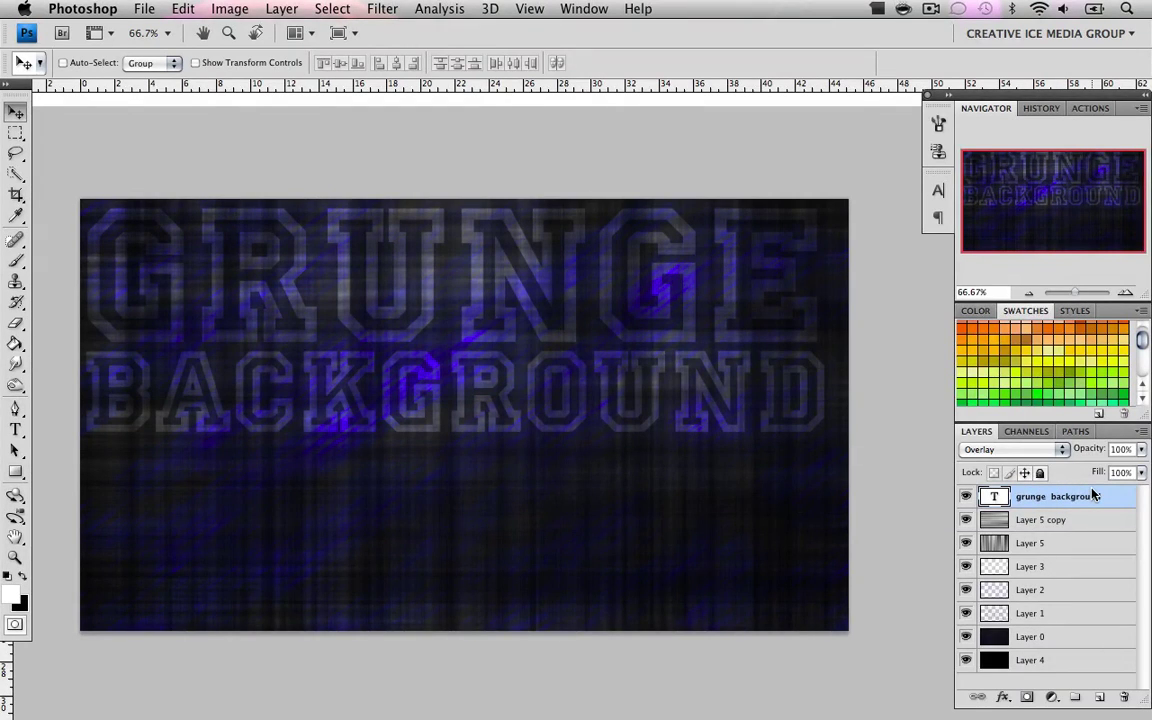